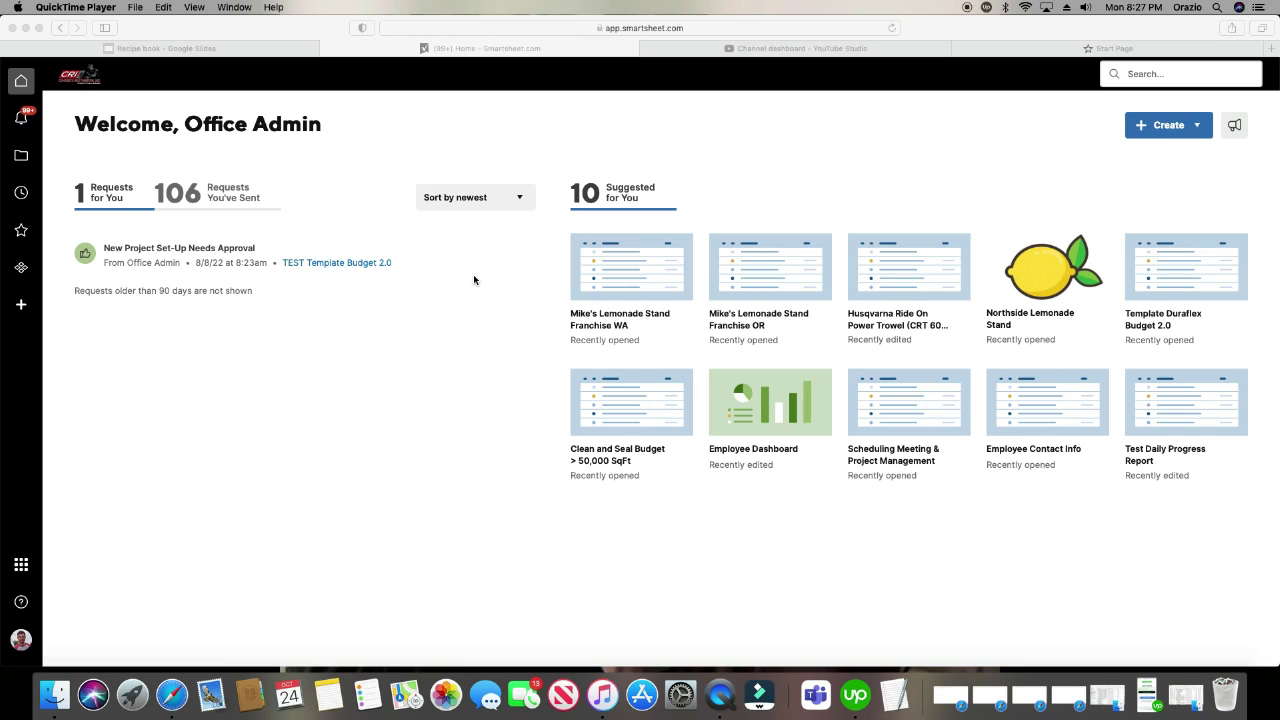
Create a new Row Report named 'Lemonade Franchise Report'
click(21, 306)
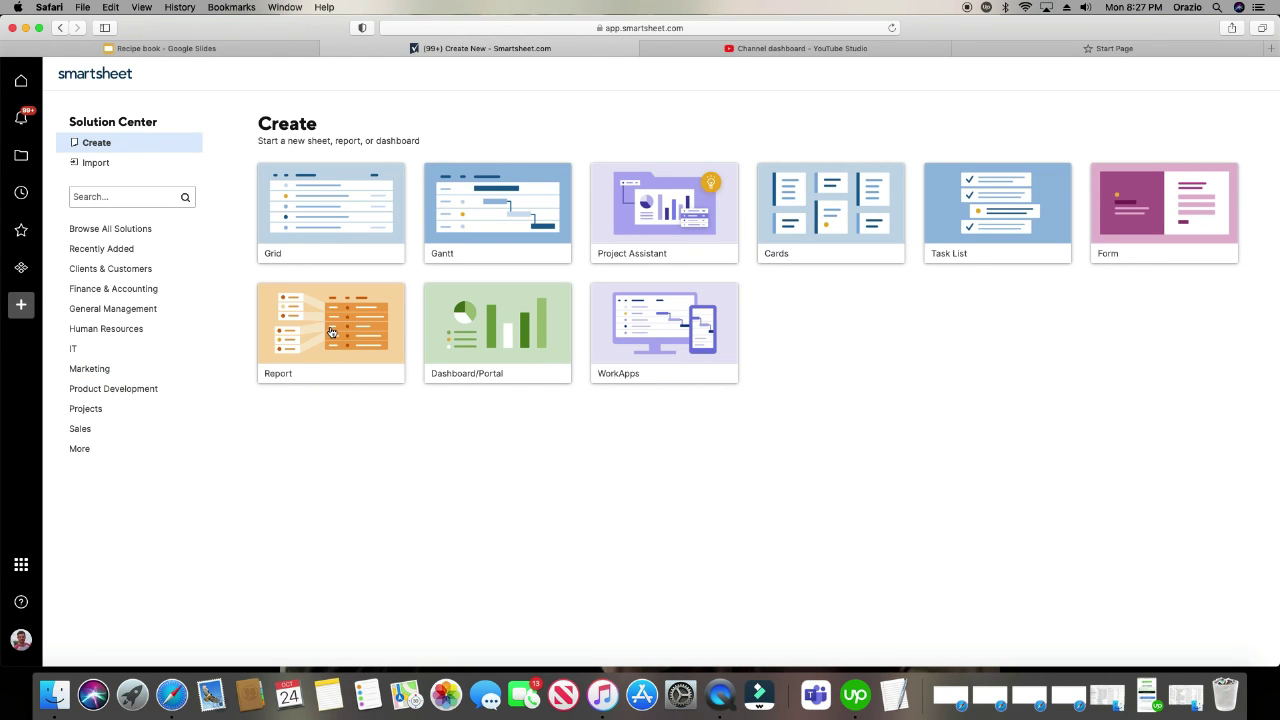
click(331, 333)
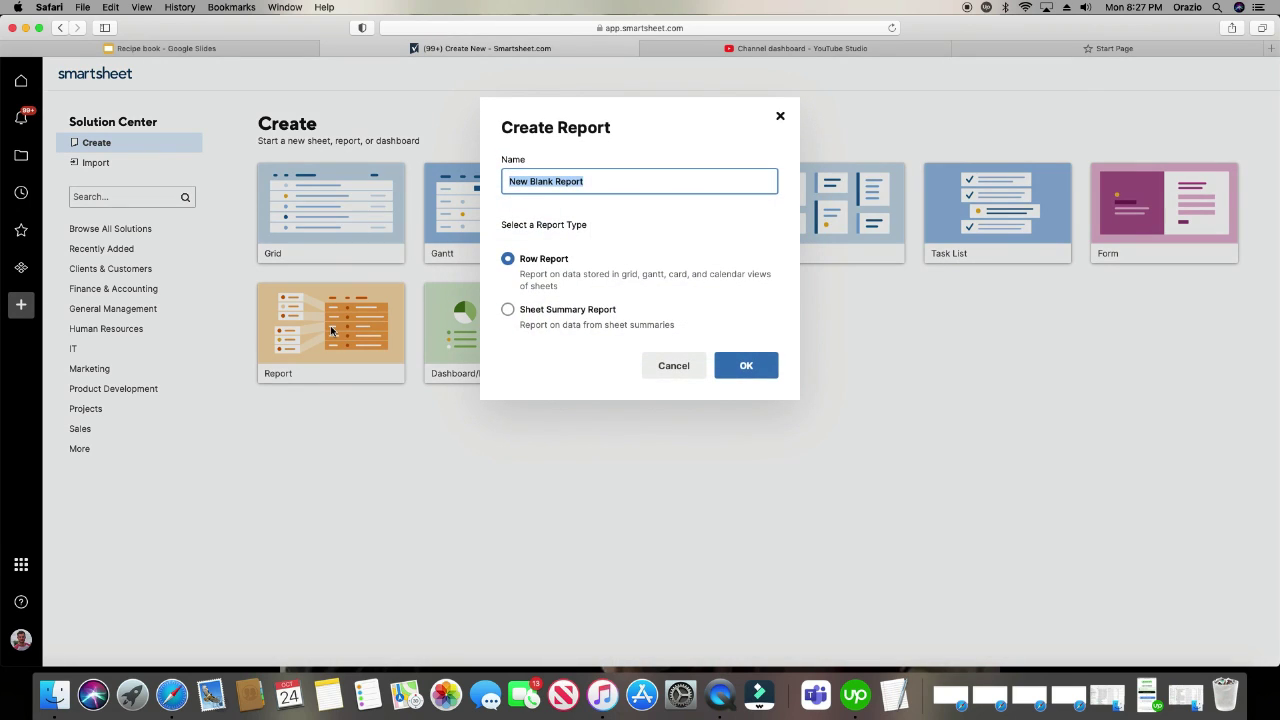
click(552, 268)
triple_click(588, 184)
text(Lemonade)
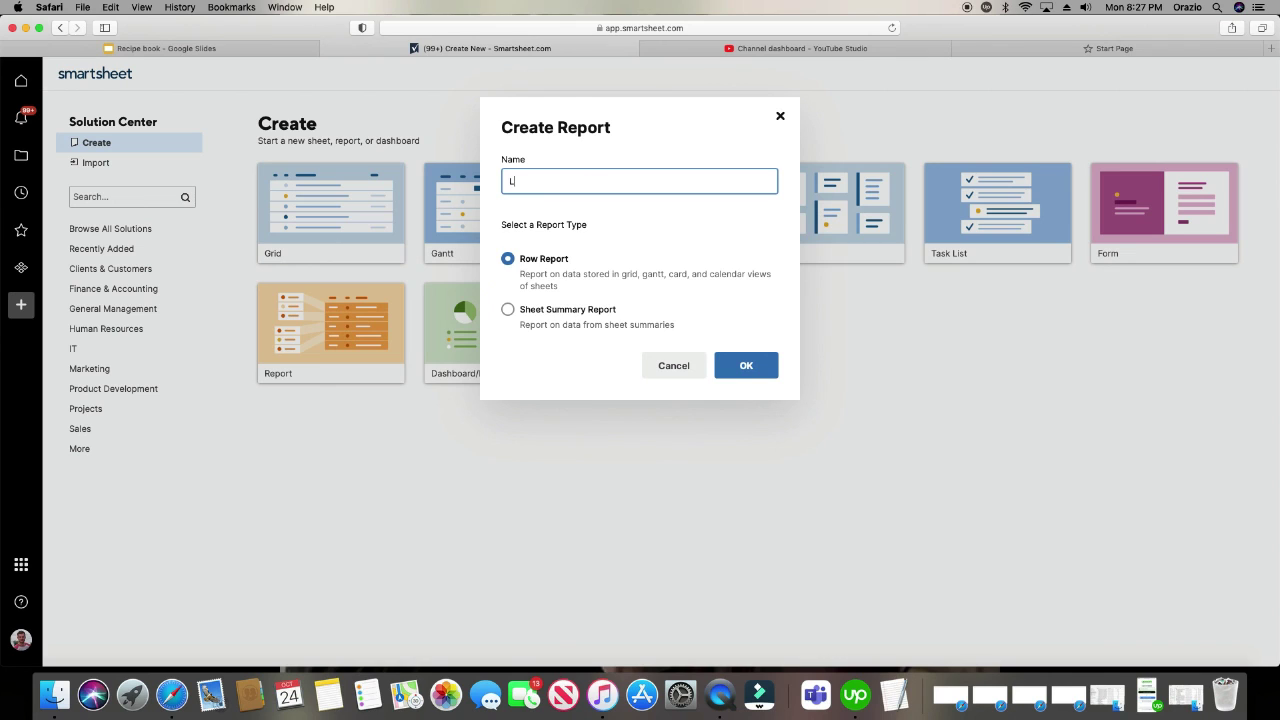
text( Franchise Report)
click(565, 266)
click(750, 366)
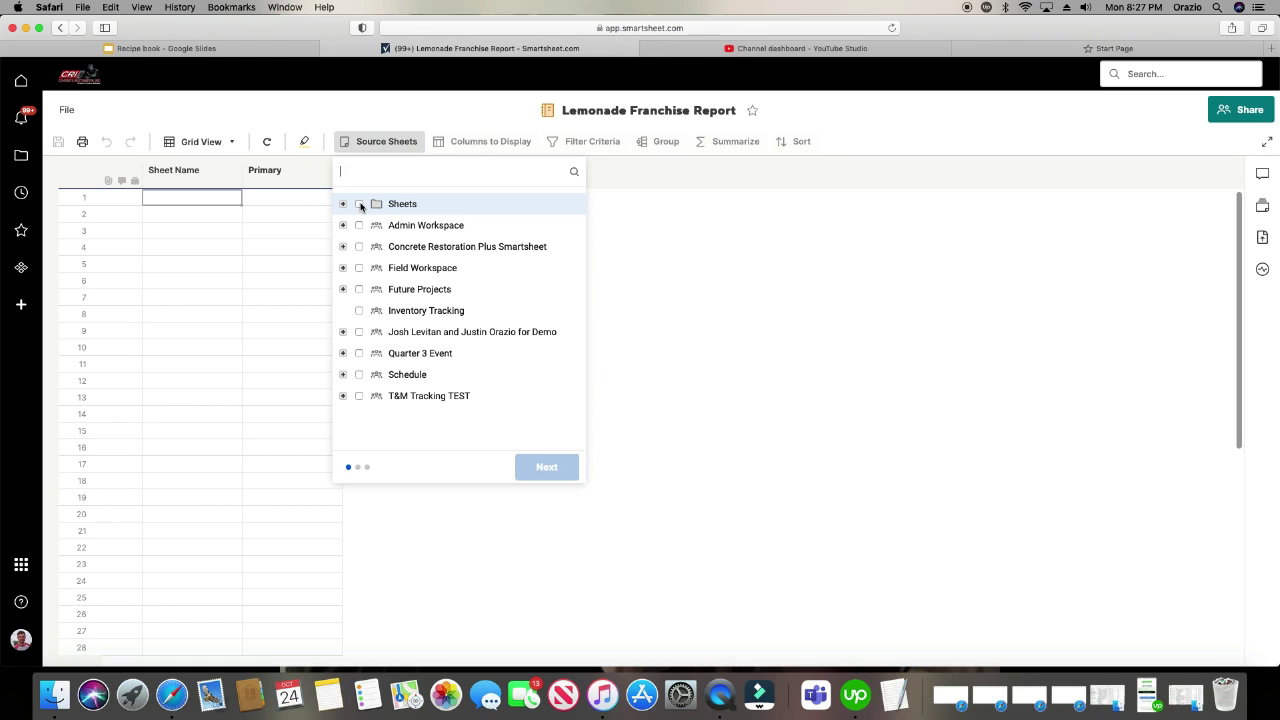
Expand the Sheets folder in the source picker and browse its sheet list
click(359, 204)
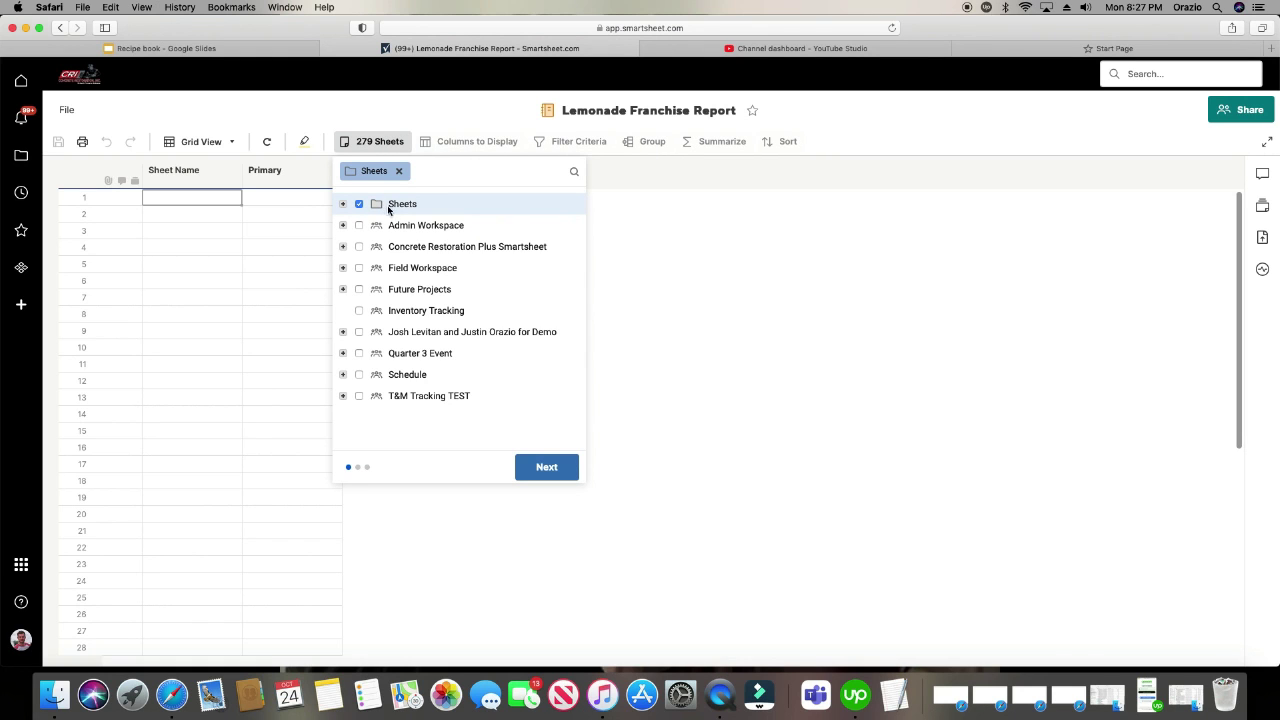
click(359, 204)
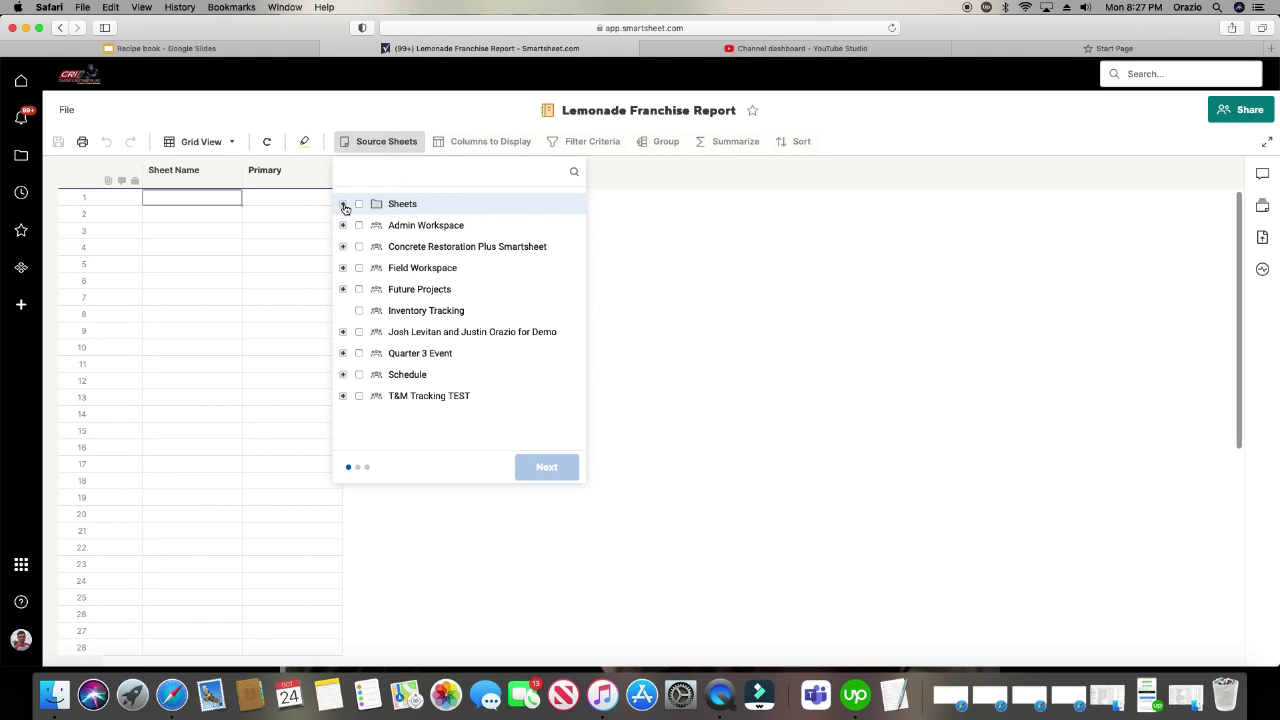
click(344, 206)
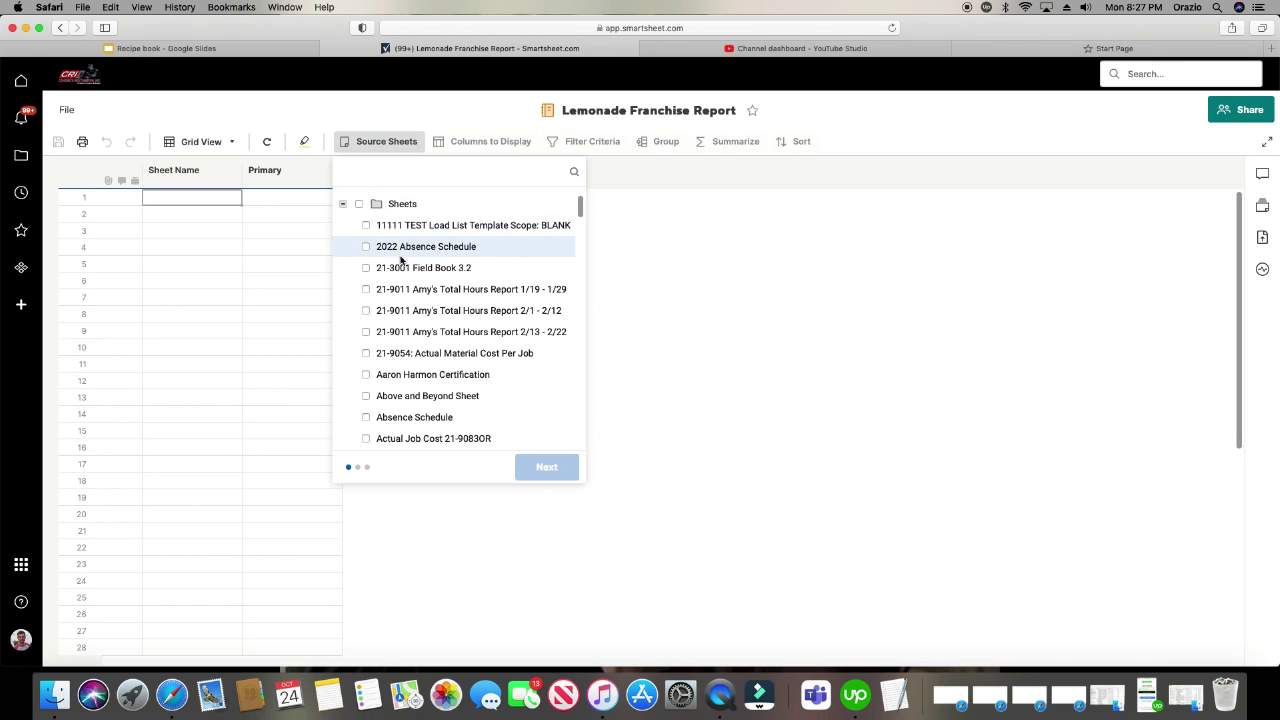
scroll(432, 305, down, 2)
scroll(436, 305, down, 2)
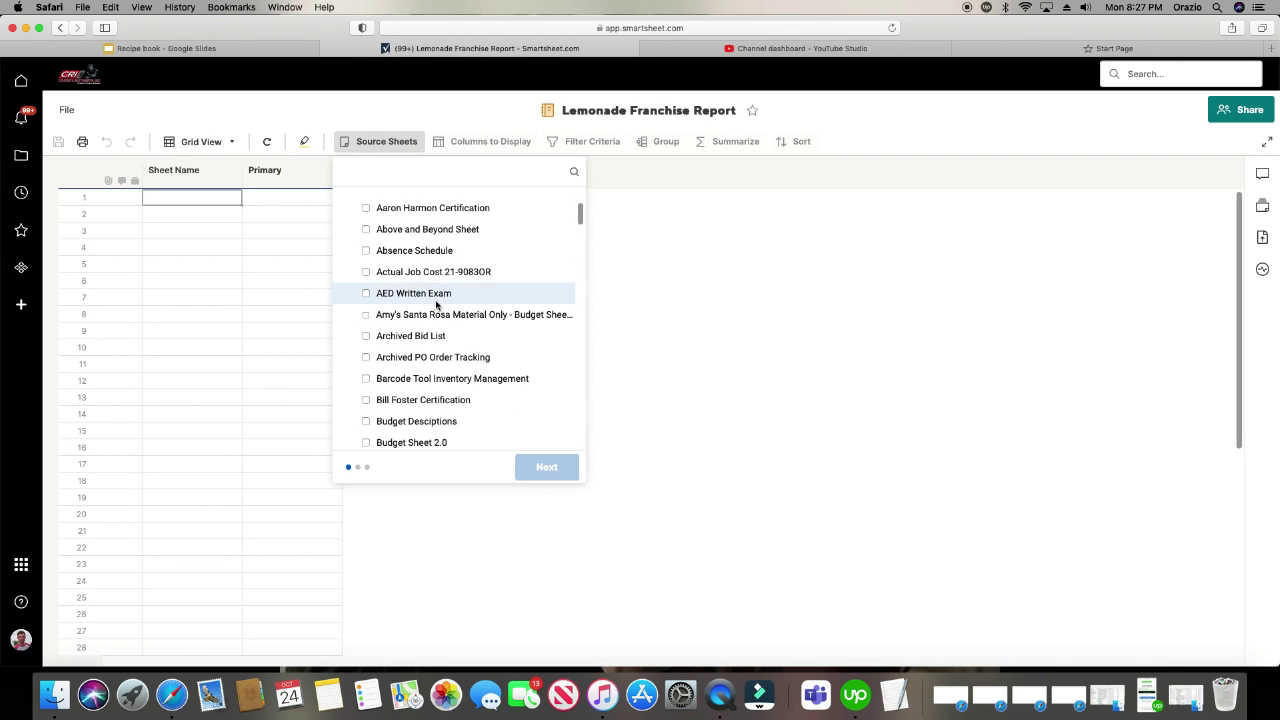
scroll(436, 305, down, 4)
scroll(436, 305, down, 10)
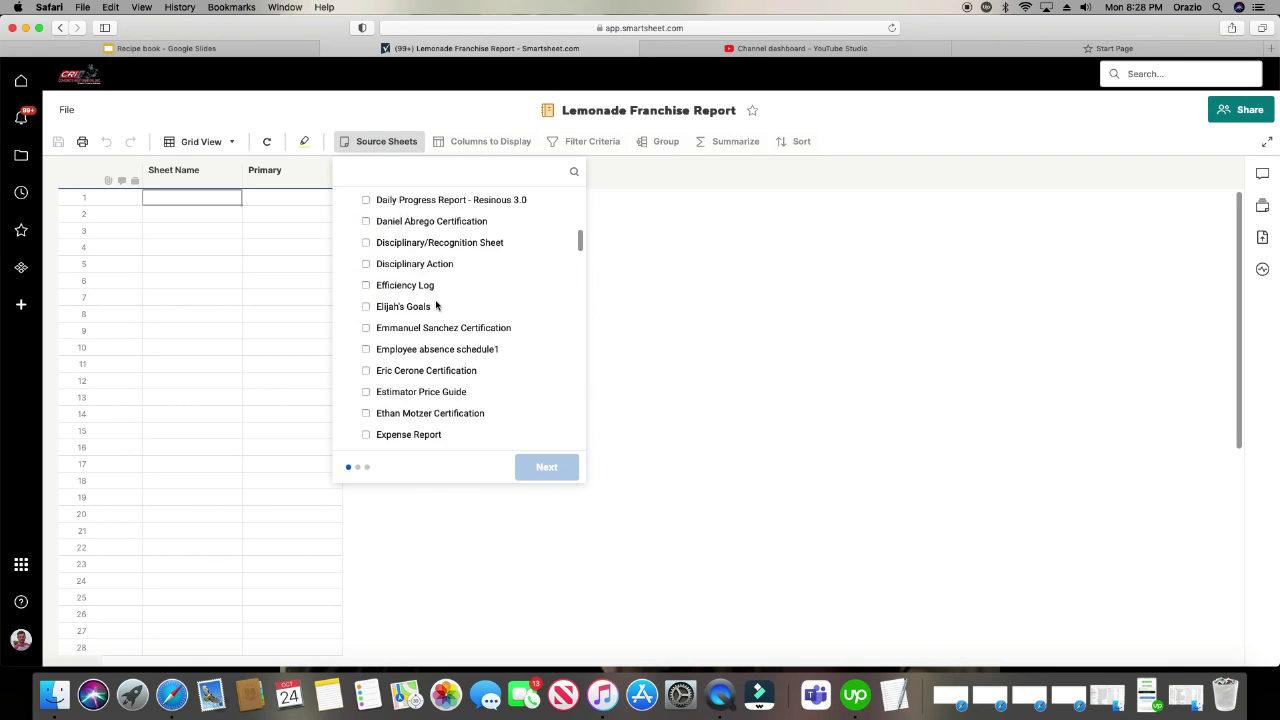
scroll(436, 304, down, 5)
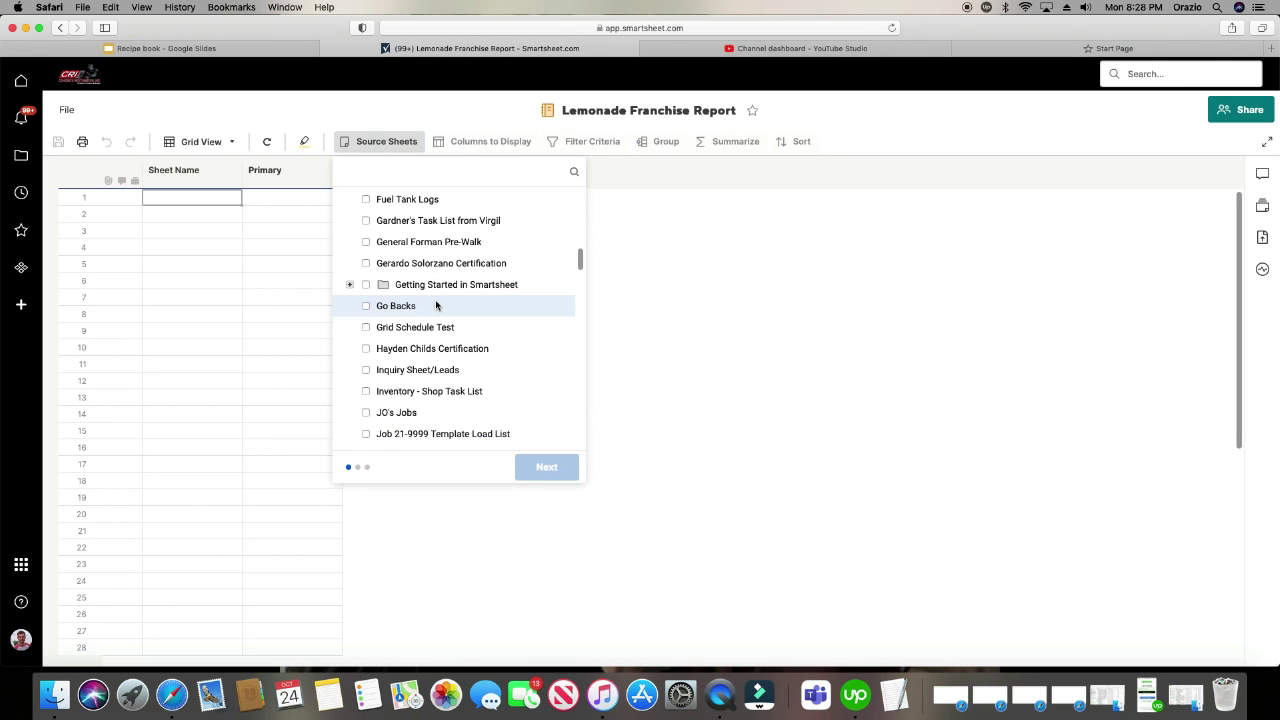
scroll(437, 305, down, 2)
scroll(436, 305, down, 3)
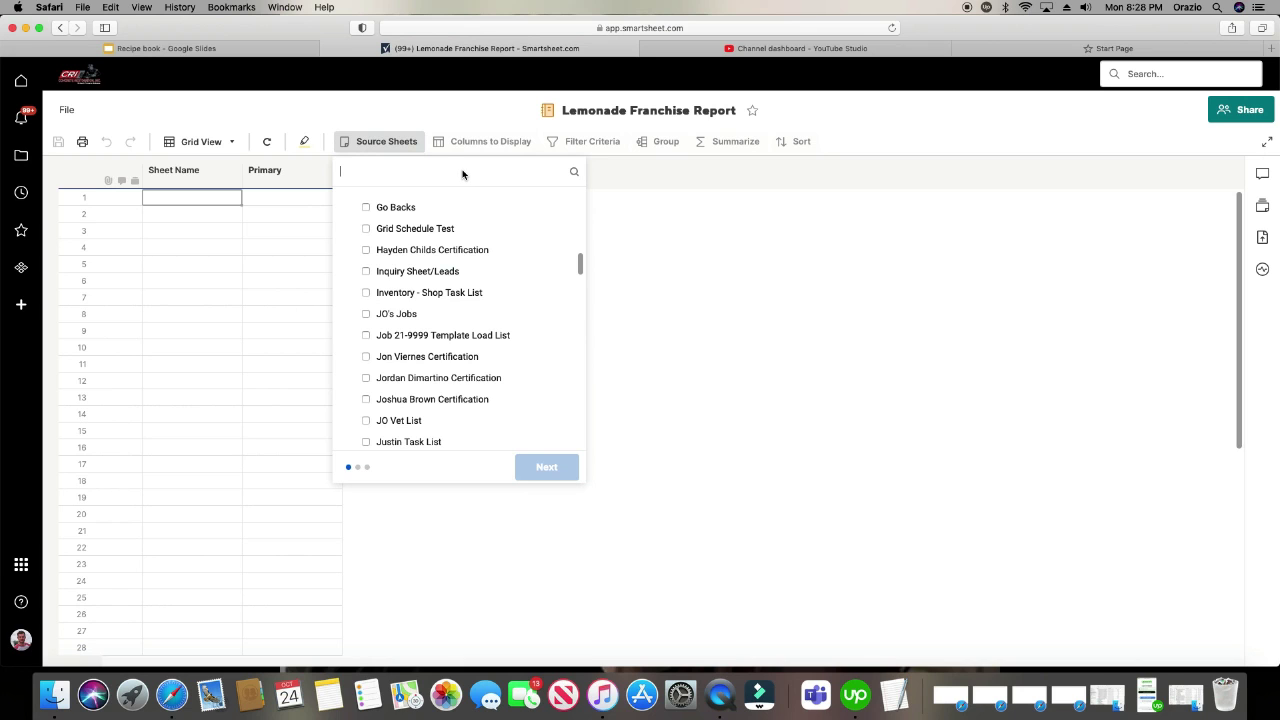
Search 'lemonade' and select the CA, OR and WA Mike's Lemonade Stand Franchise sheets as sources
text(le)
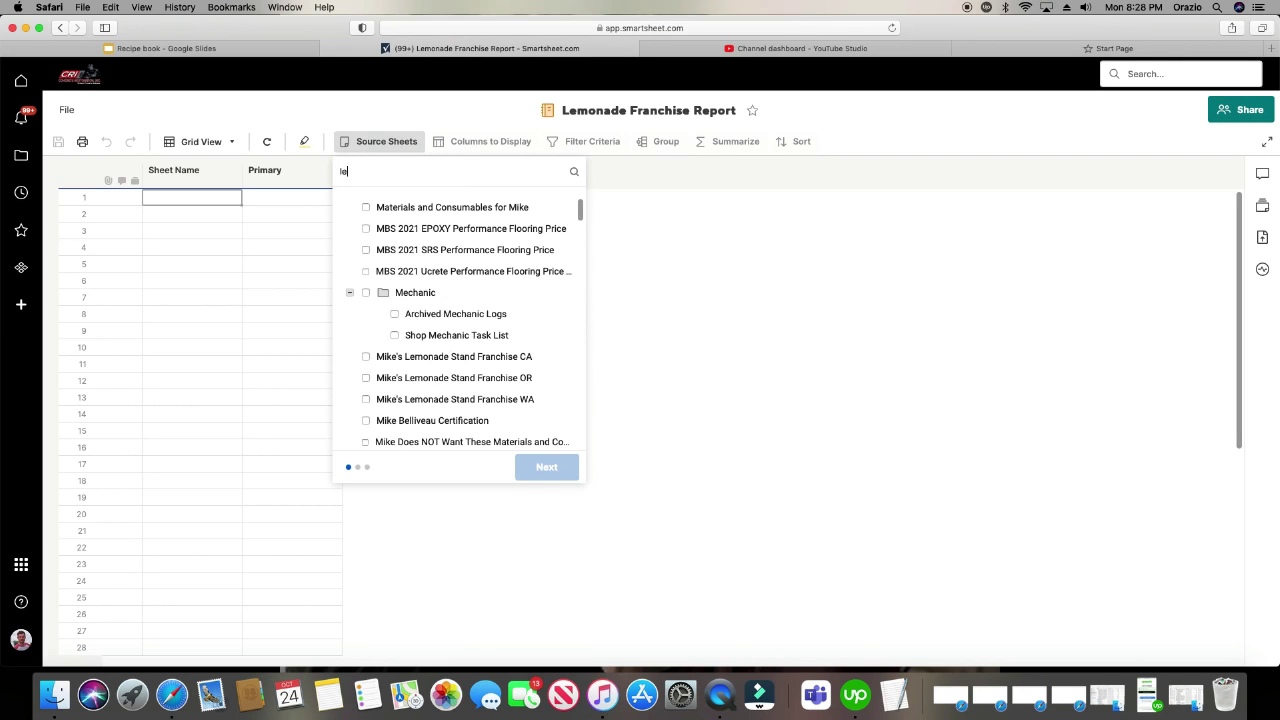
text(monade)
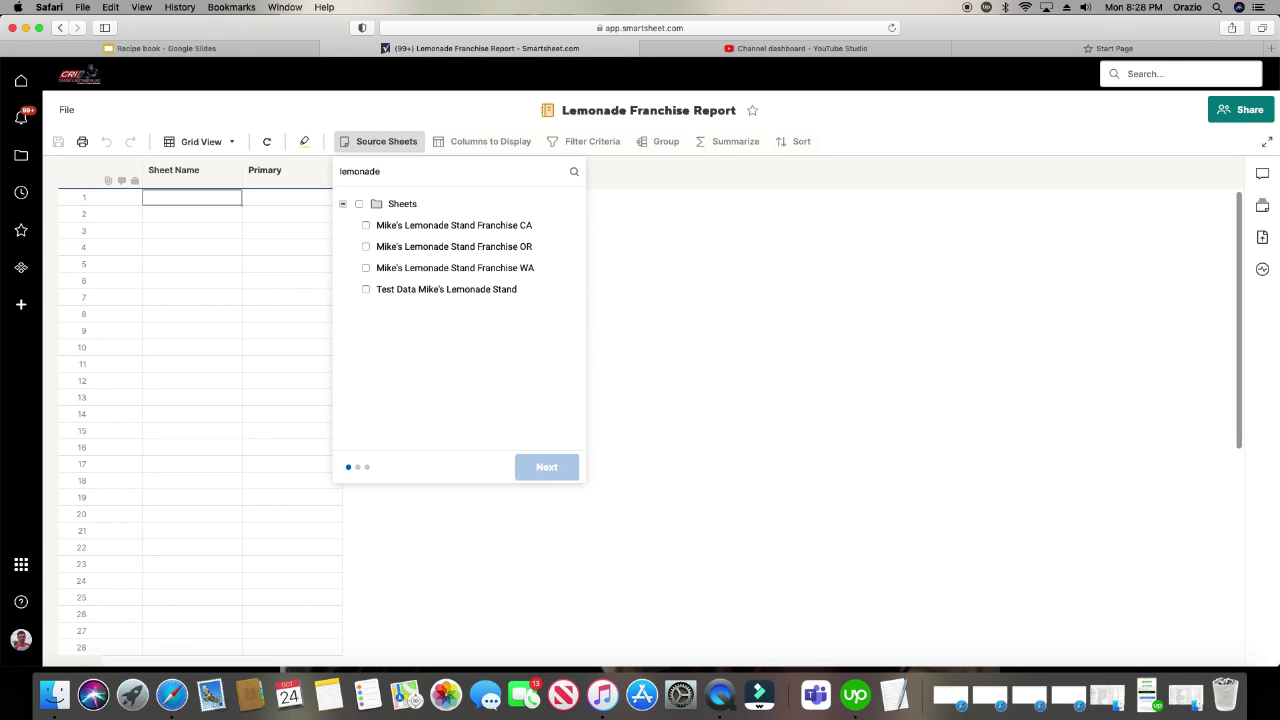
click(366, 225)
click(366, 261)
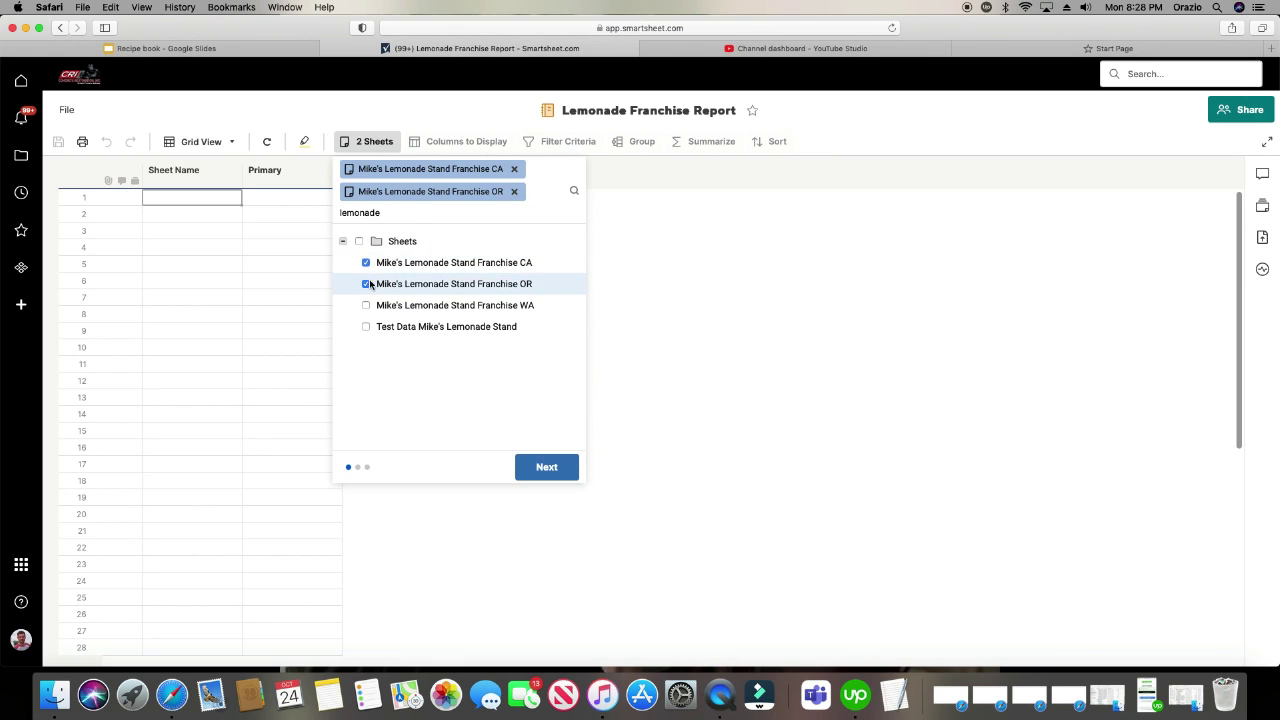
click(365, 307)
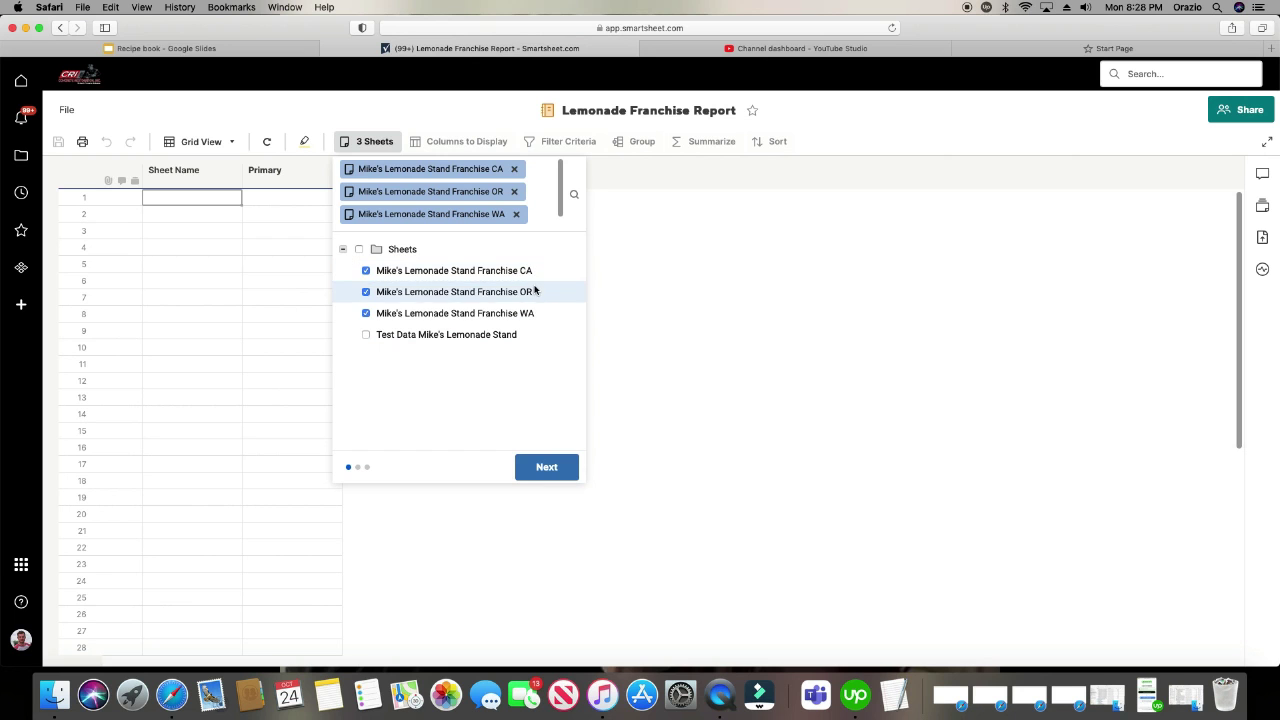
click(568, 470)
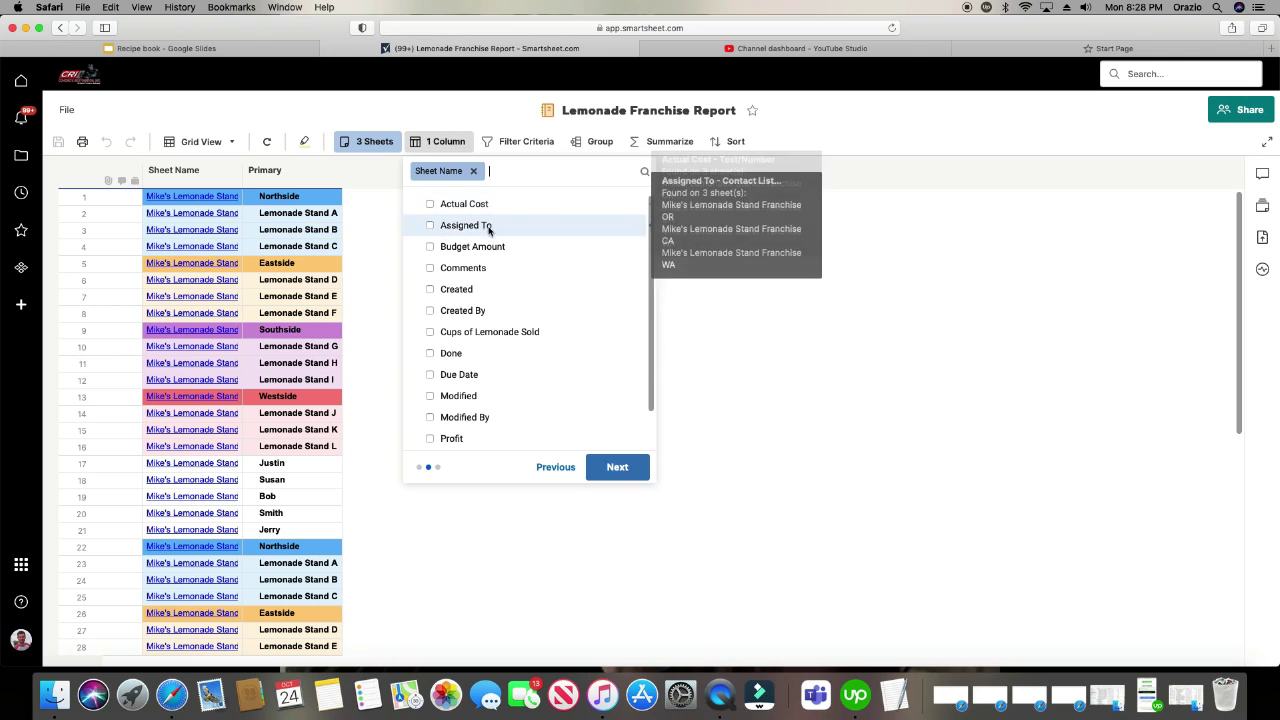
Tick the Actual Cost, Assigned To, Budget Amount, Comments, Created and Created By columns
scroll(495, 288, down, 1)
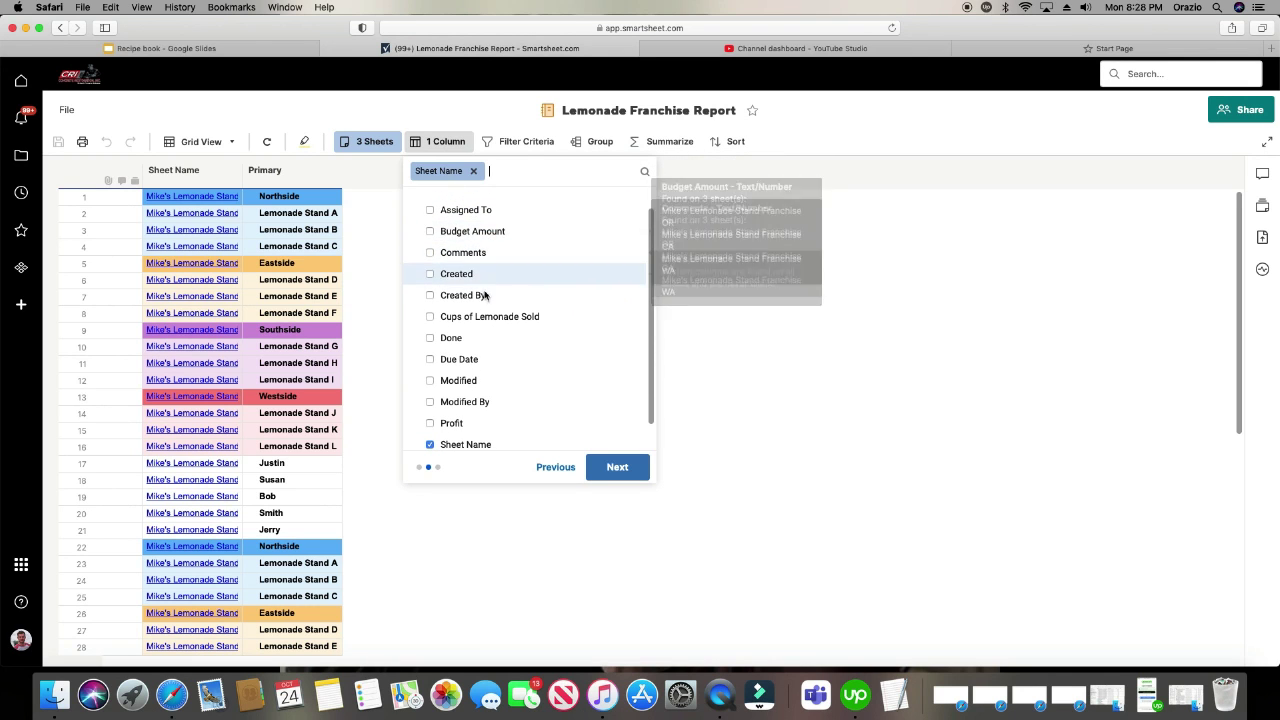
scroll(484, 295, down, 1)
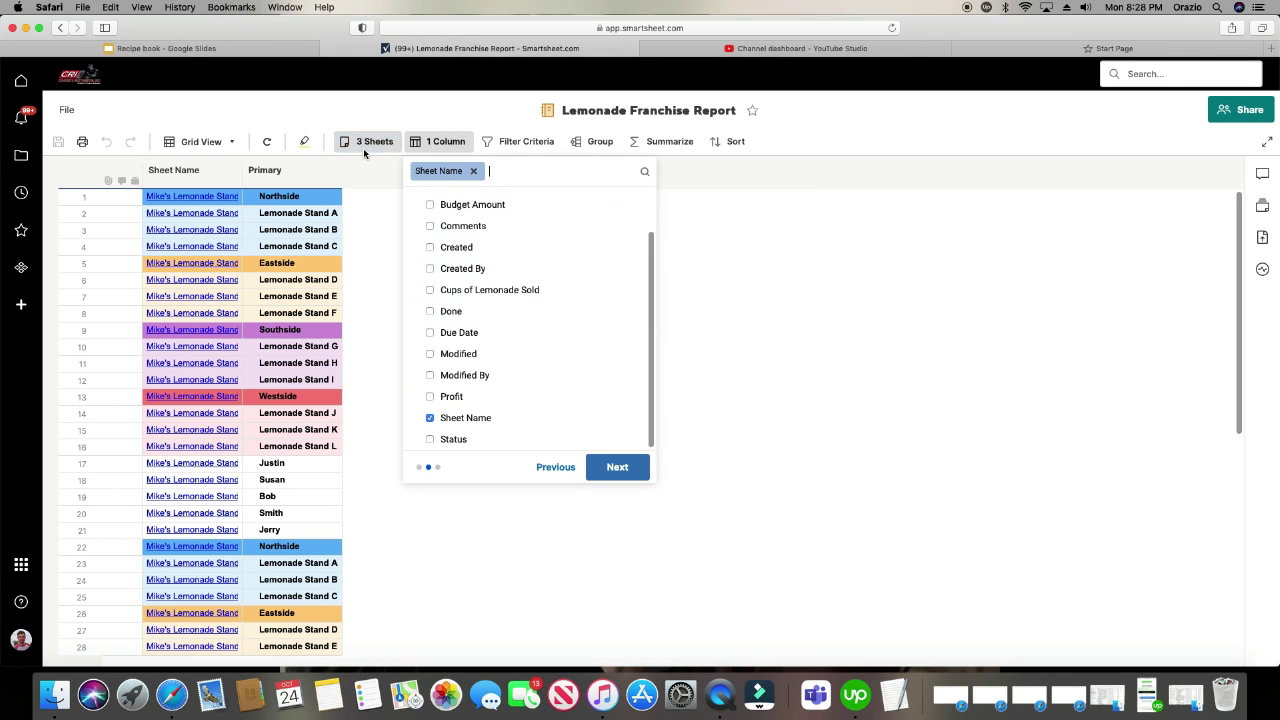
scroll(499, 249, up, 2)
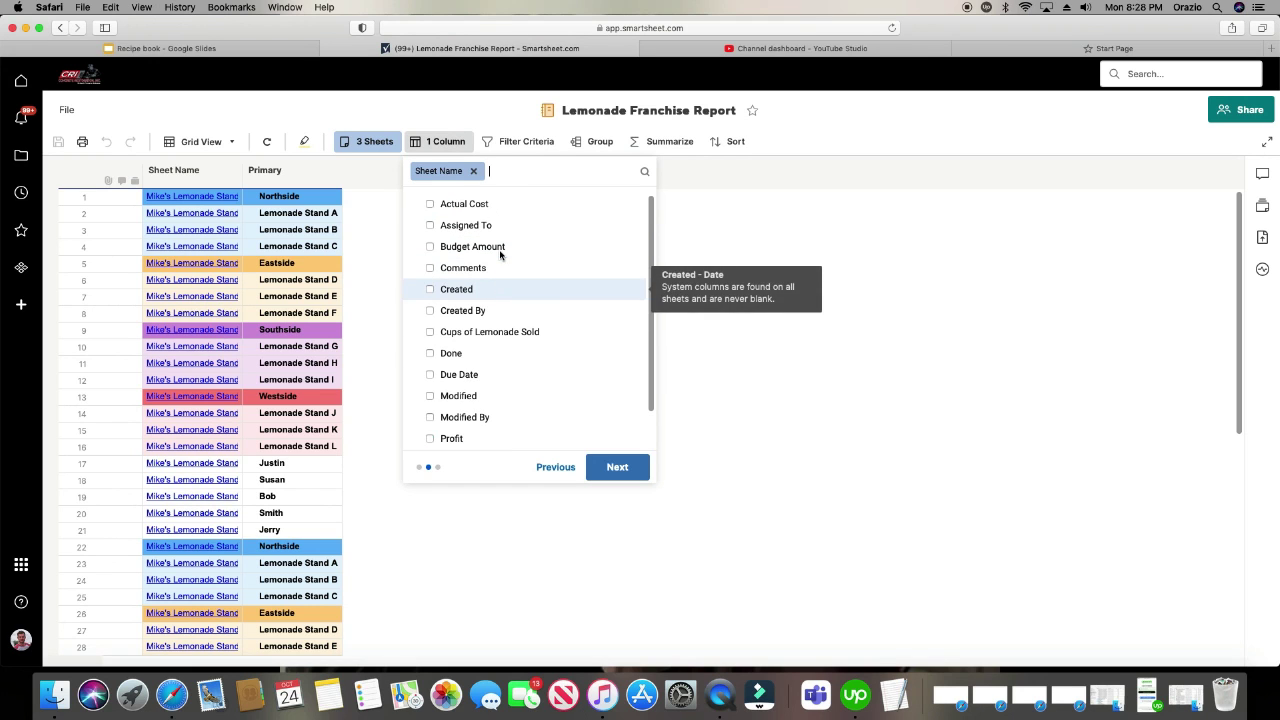
click(430, 204)
click(430, 226)
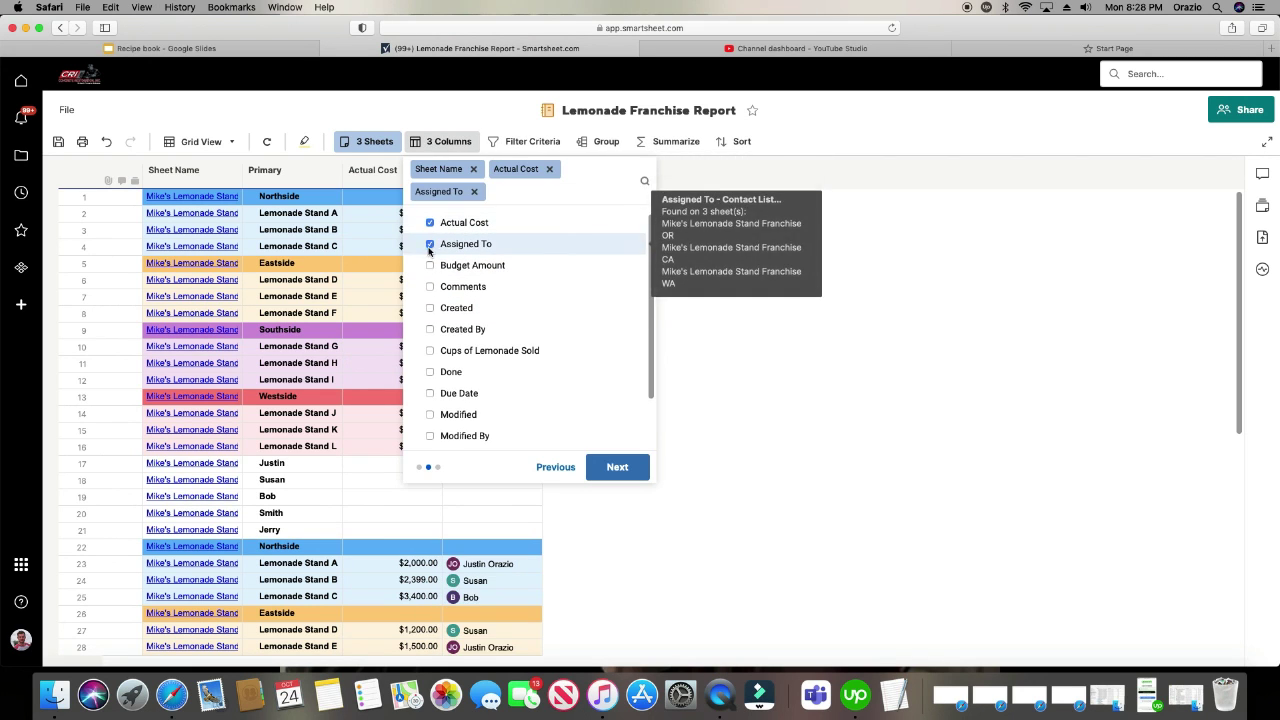
click(430, 264)
click(430, 287)
click(430, 330)
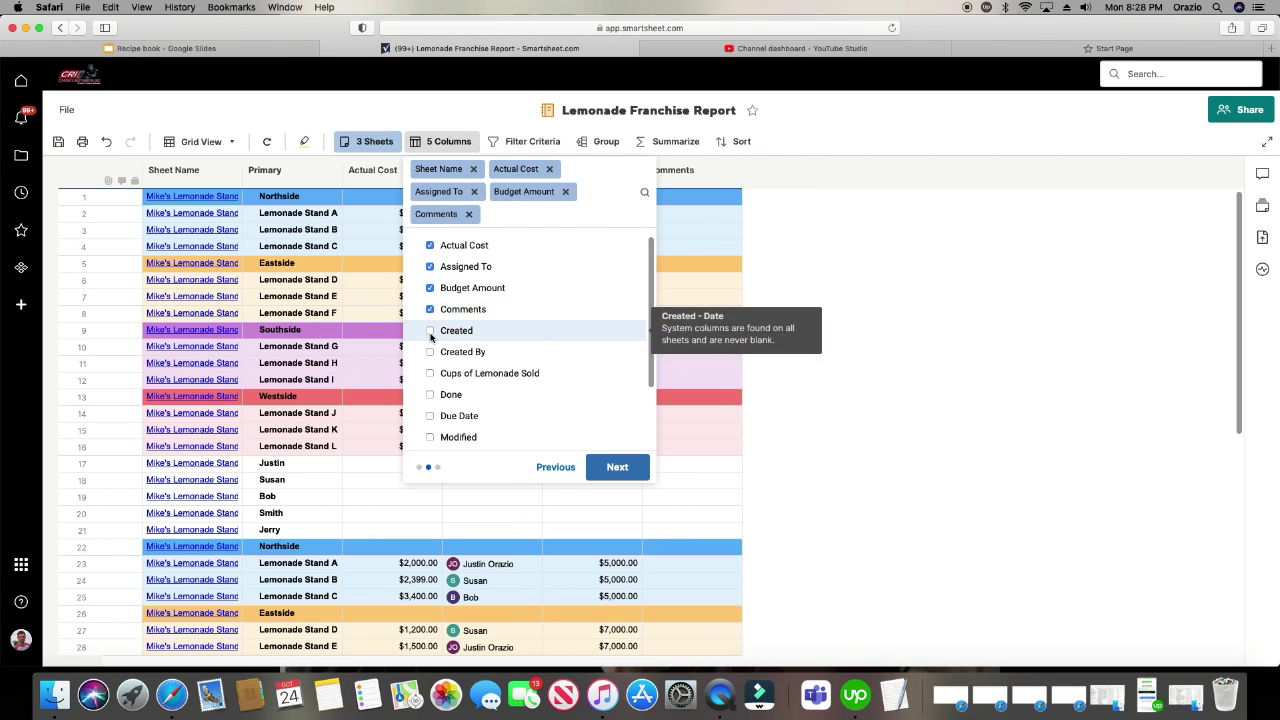
click(430, 352)
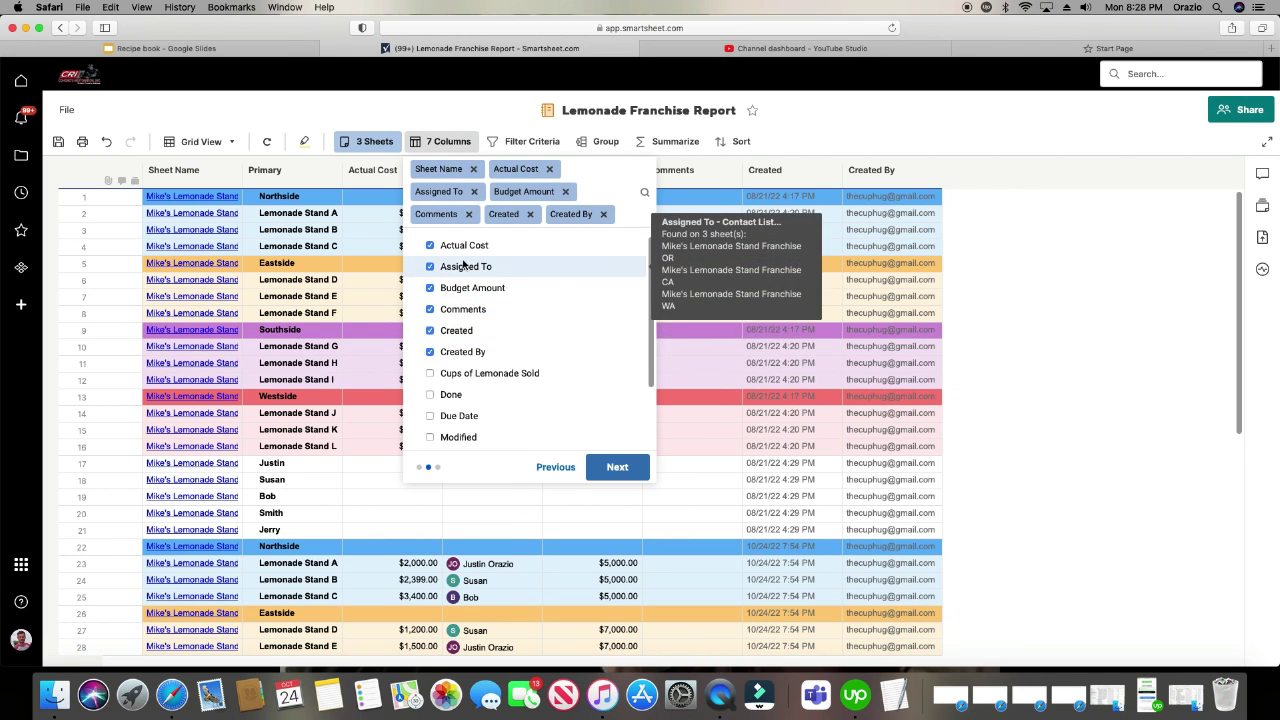
Tick Cups of Lemonade Sold, Done, Due Date, Modified, Modified By, Profit and Status columns
scroll(475, 334, down, 1)
scroll(475, 334, down, 3)
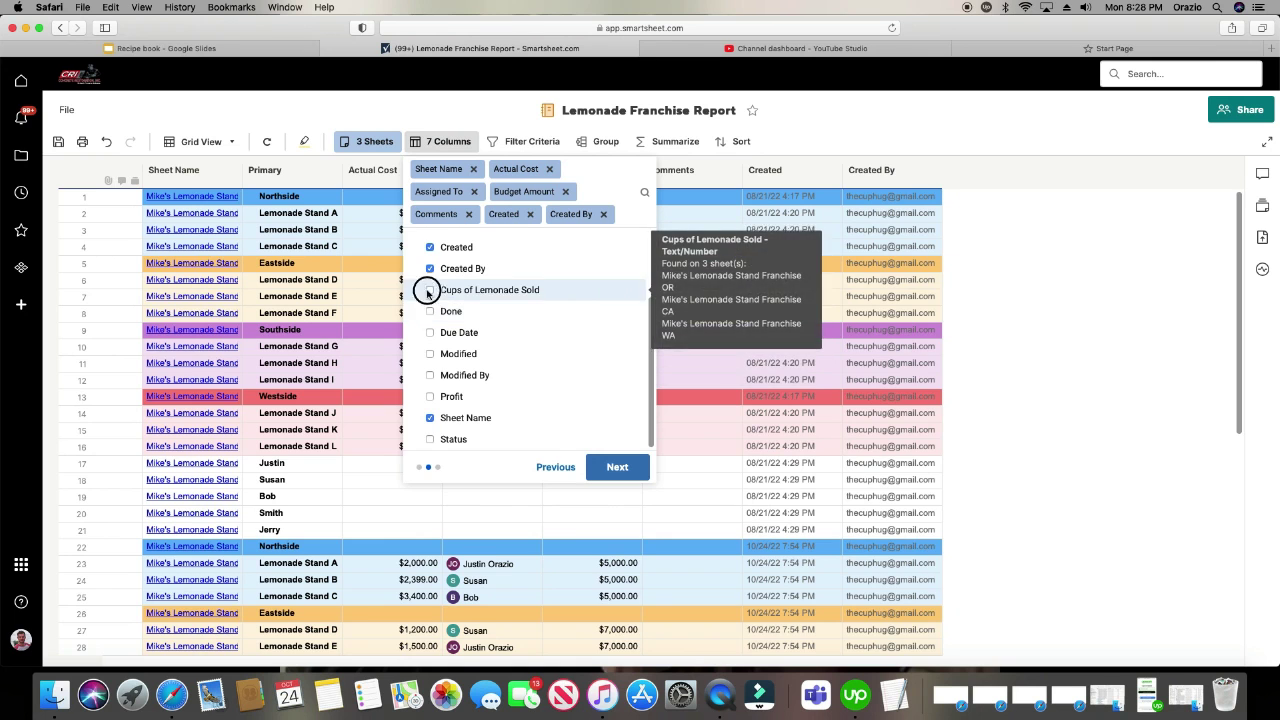
click(430, 293)
click(430, 315)
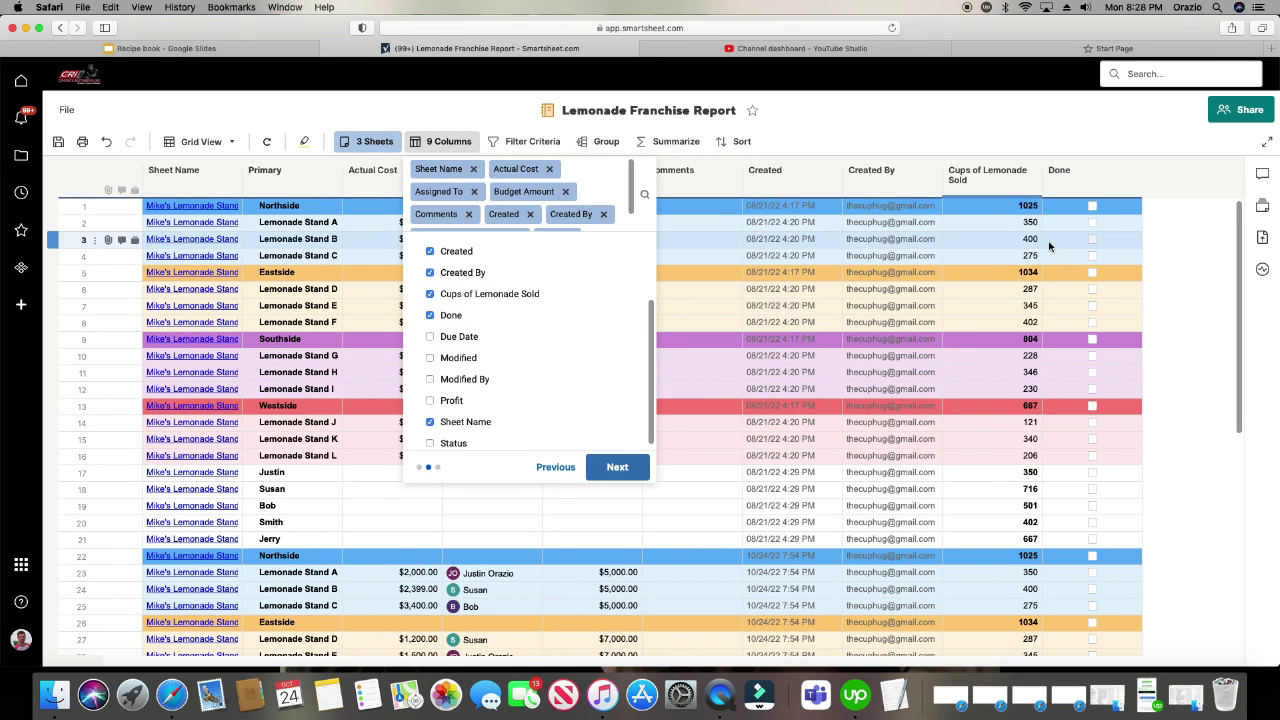
click(430, 337)
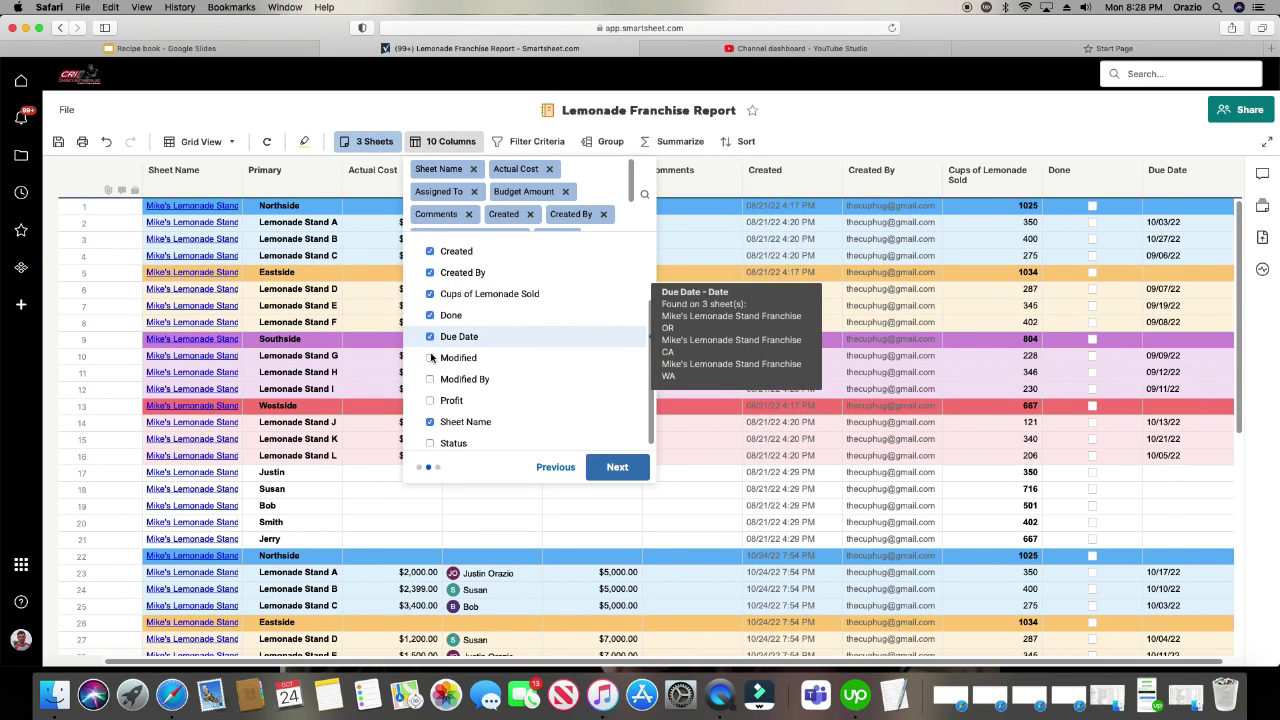
click(430, 358)
click(430, 380)
click(430, 400)
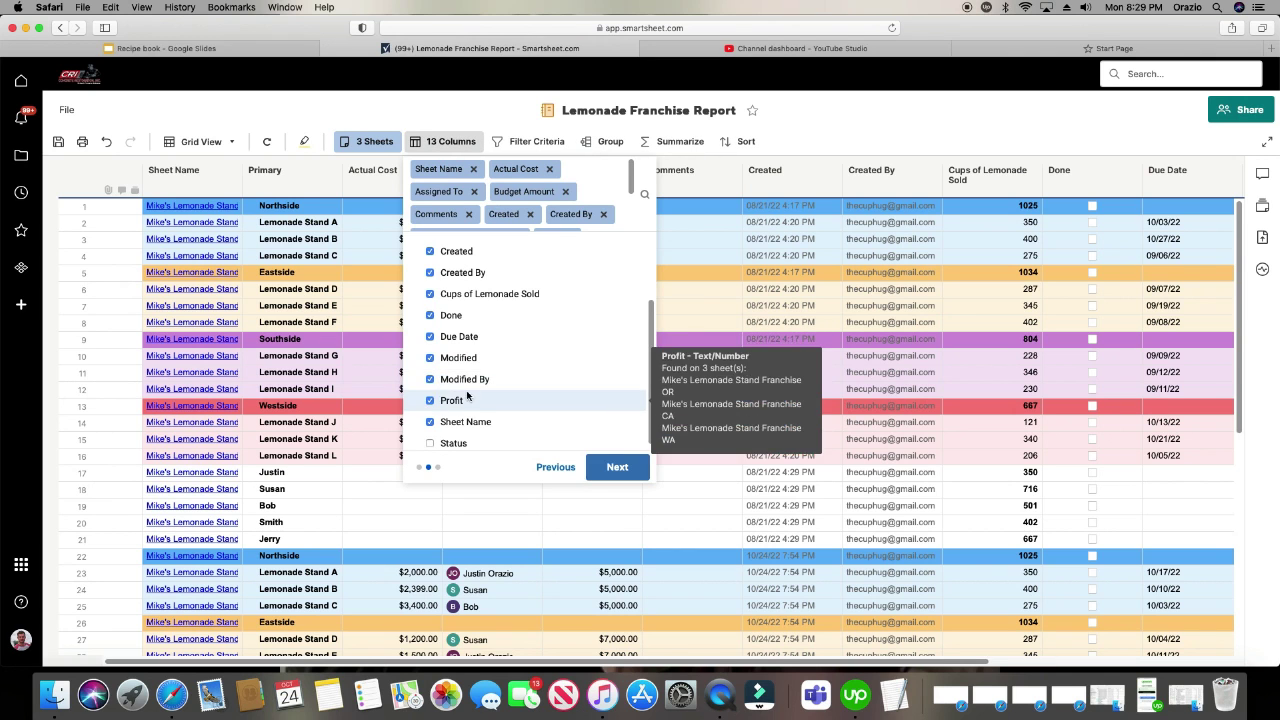
click(430, 439)
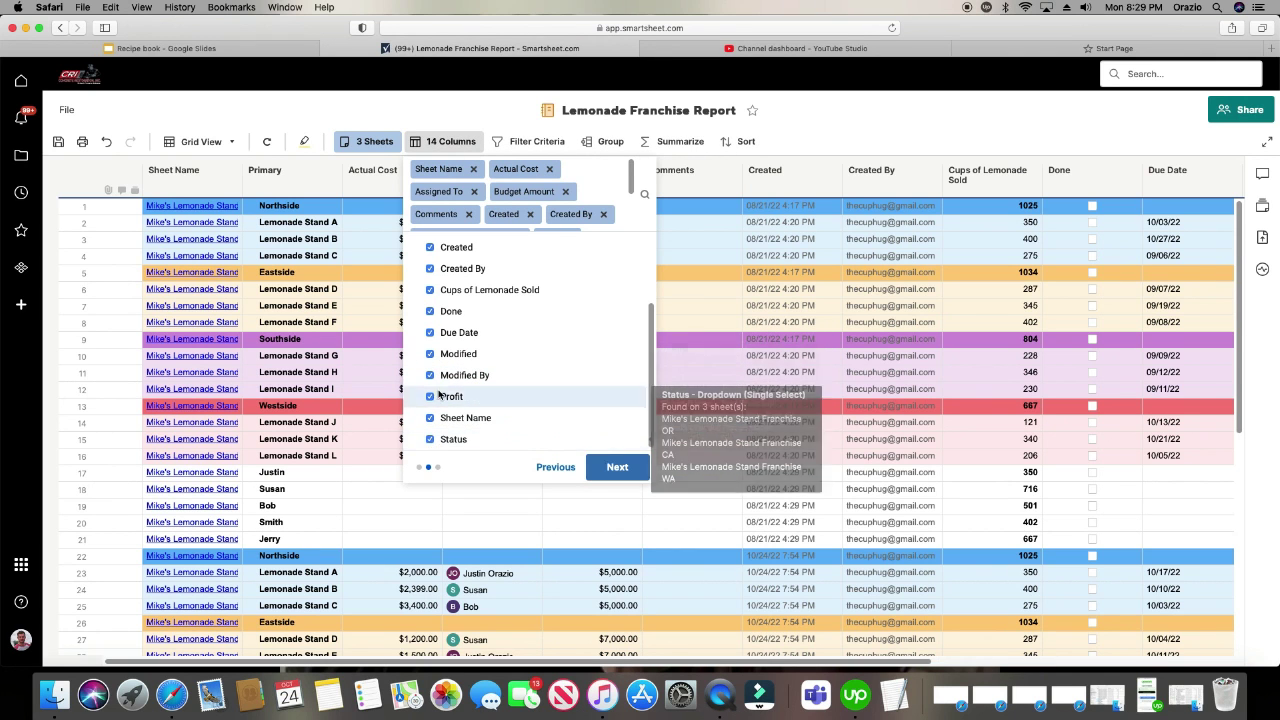
click(608, 468)
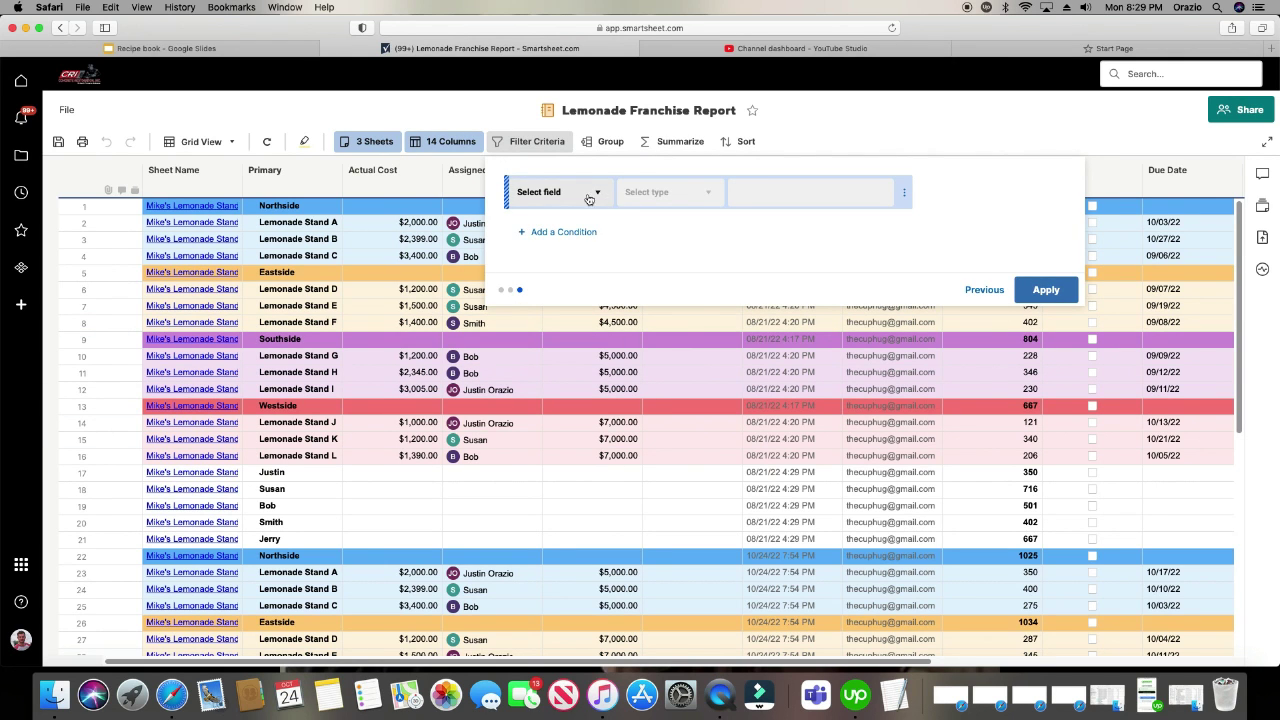
Skip the filter conditions and remove the Sheet Name column from the report
click(697, 443)
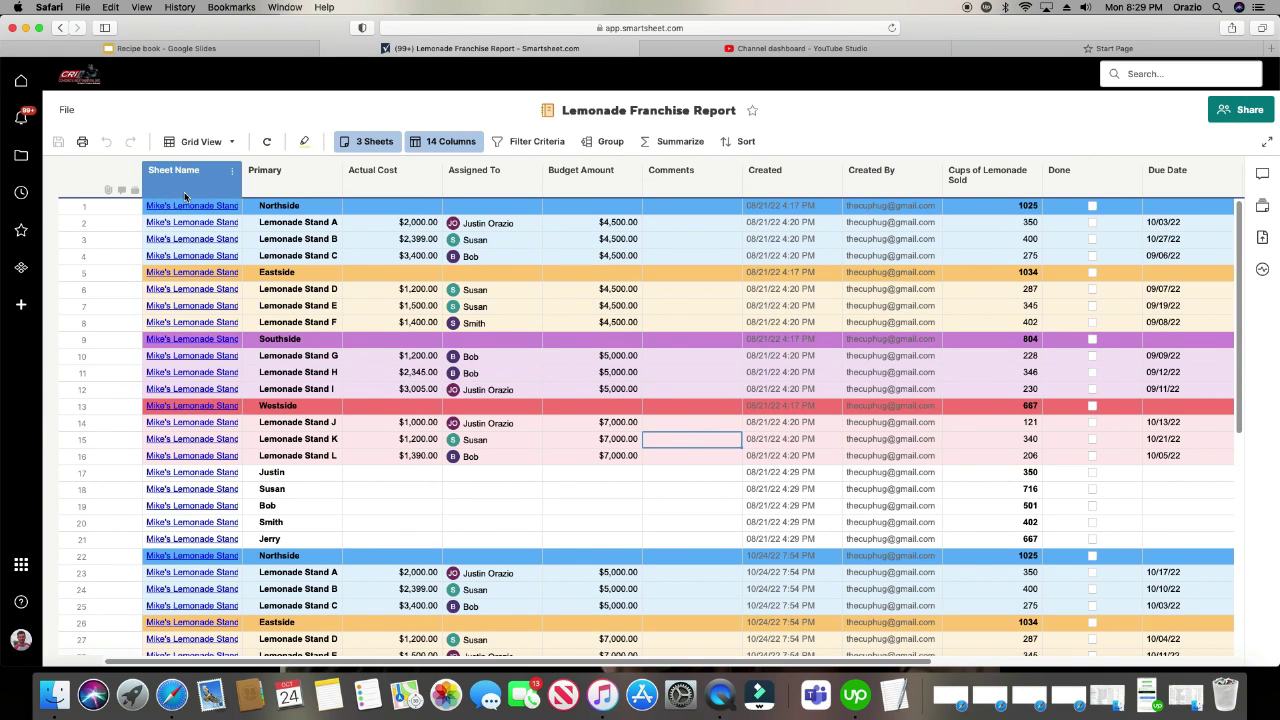
click(449, 147)
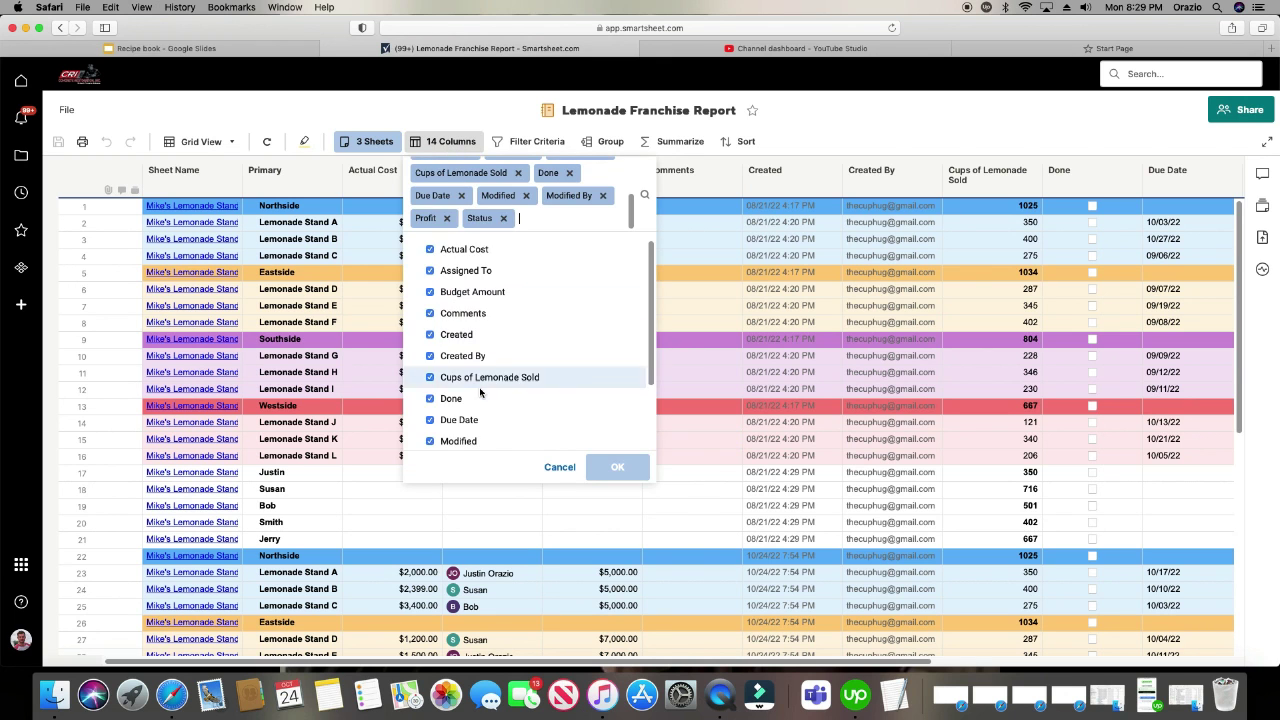
scroll(478, 392, down, 4)
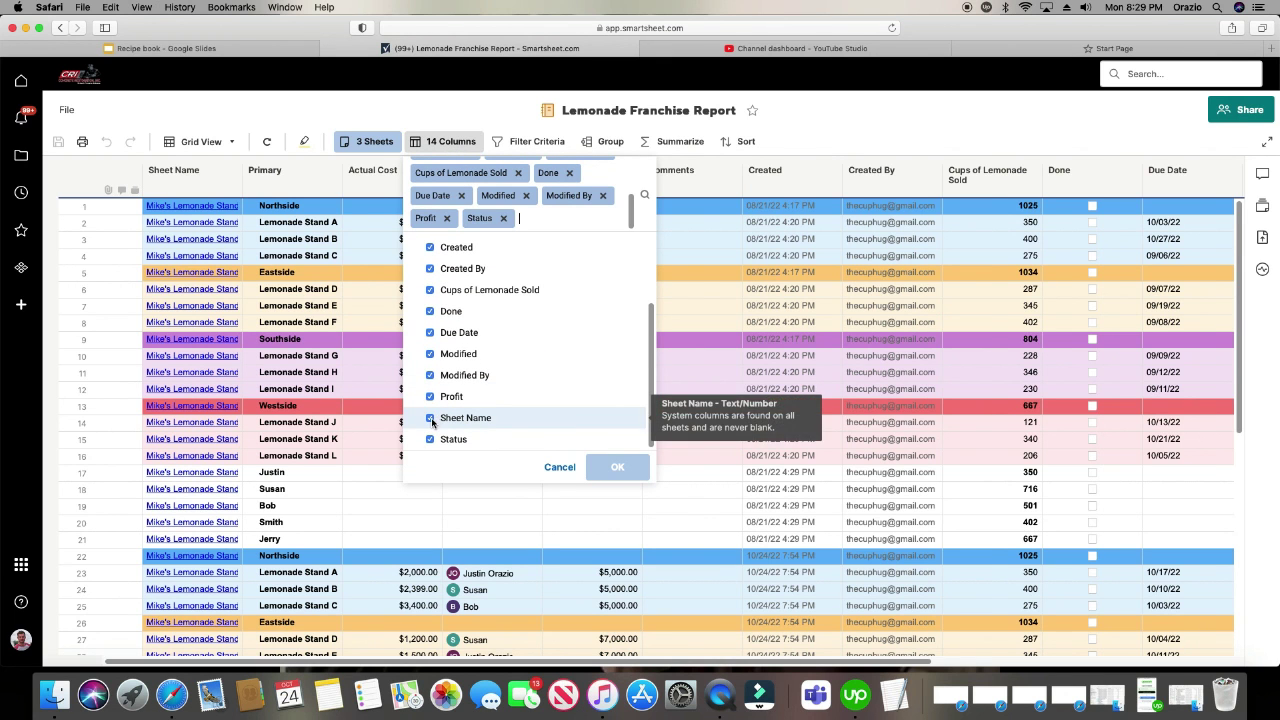
click(438, 420)
click(600, 467)
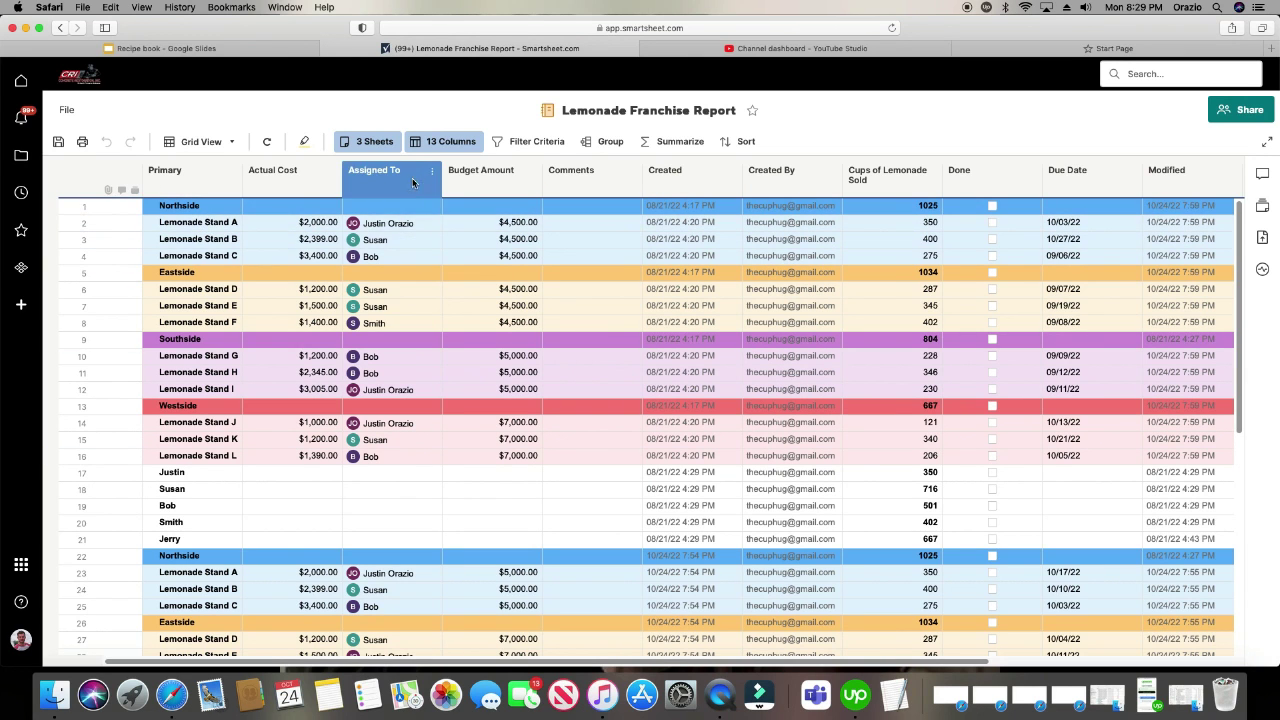
Move Assigned To after Primary, Budget Amount before Actual Cost, and hide the Comments column
drag(375, 171, 304, 177)
drag(518, 175, 416, 177)
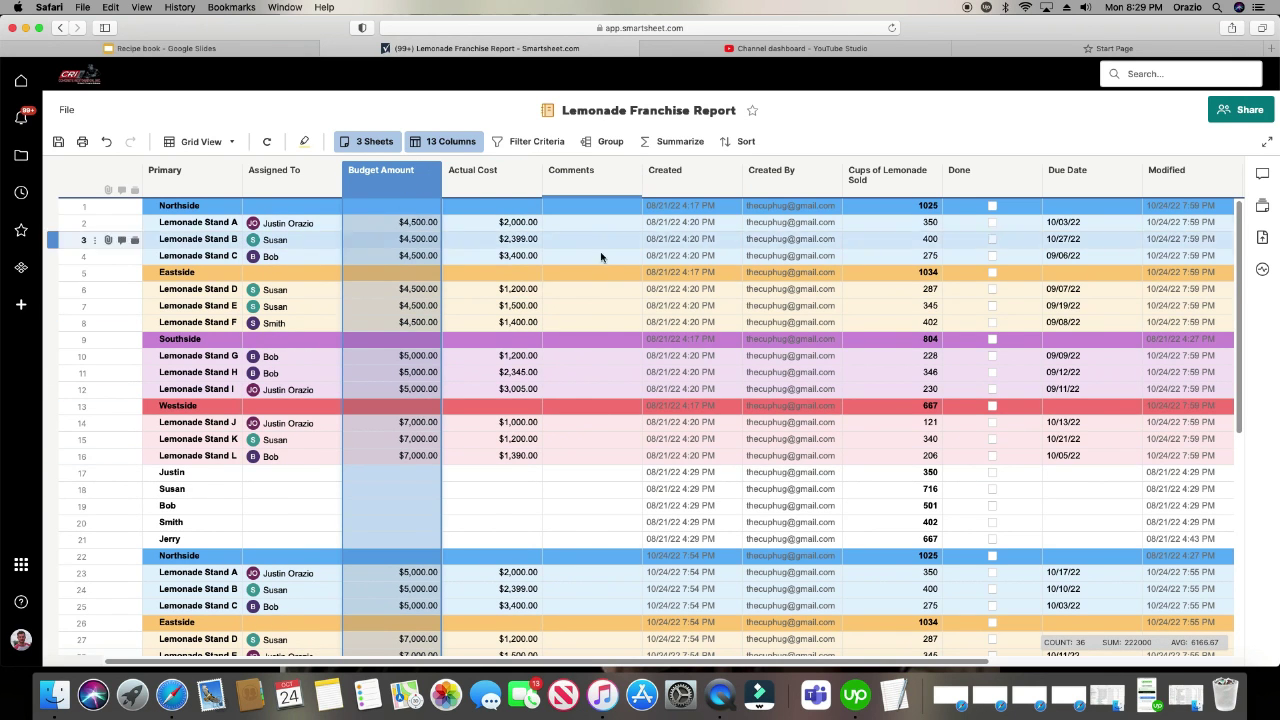
click(448, 141)
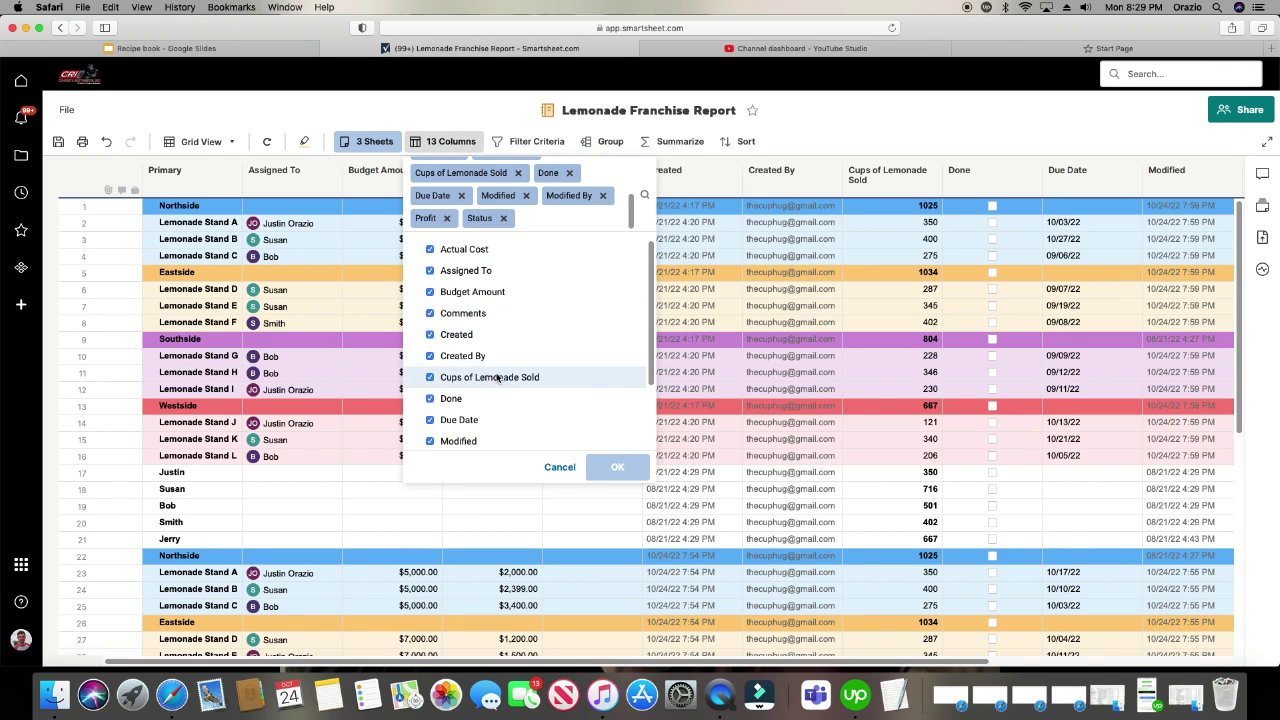
click(431, 313)
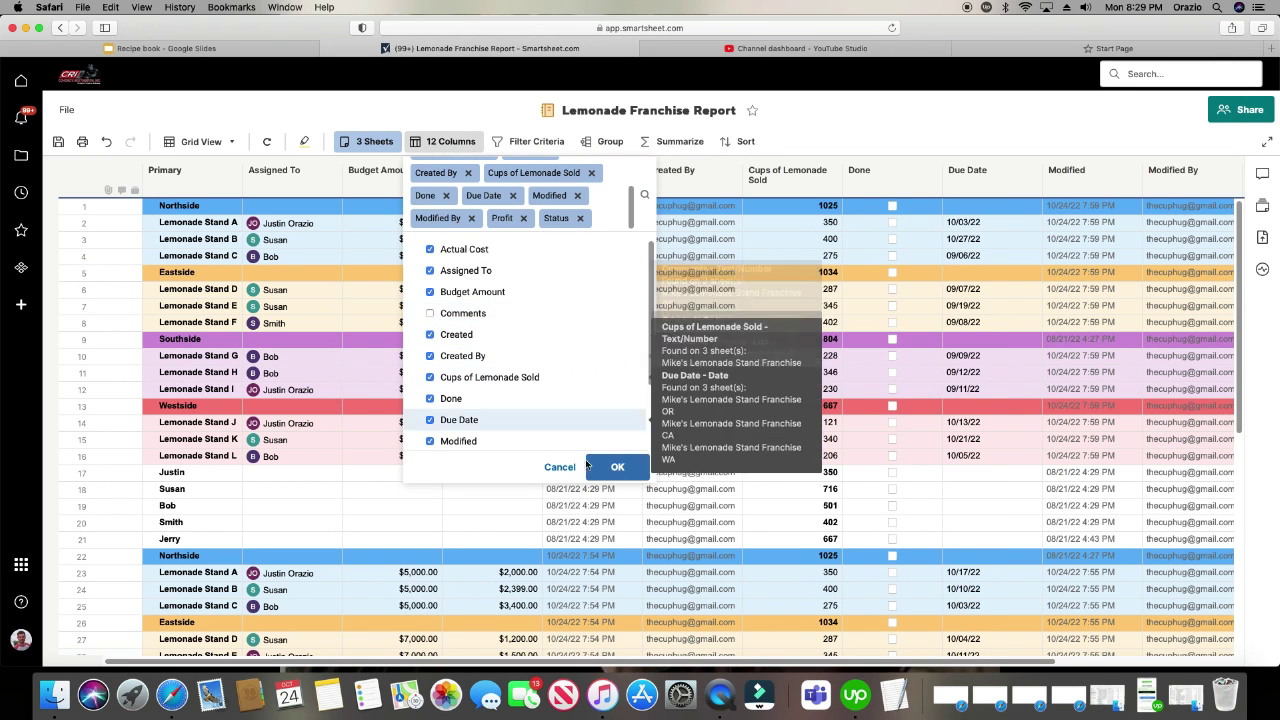
click(598, 467)
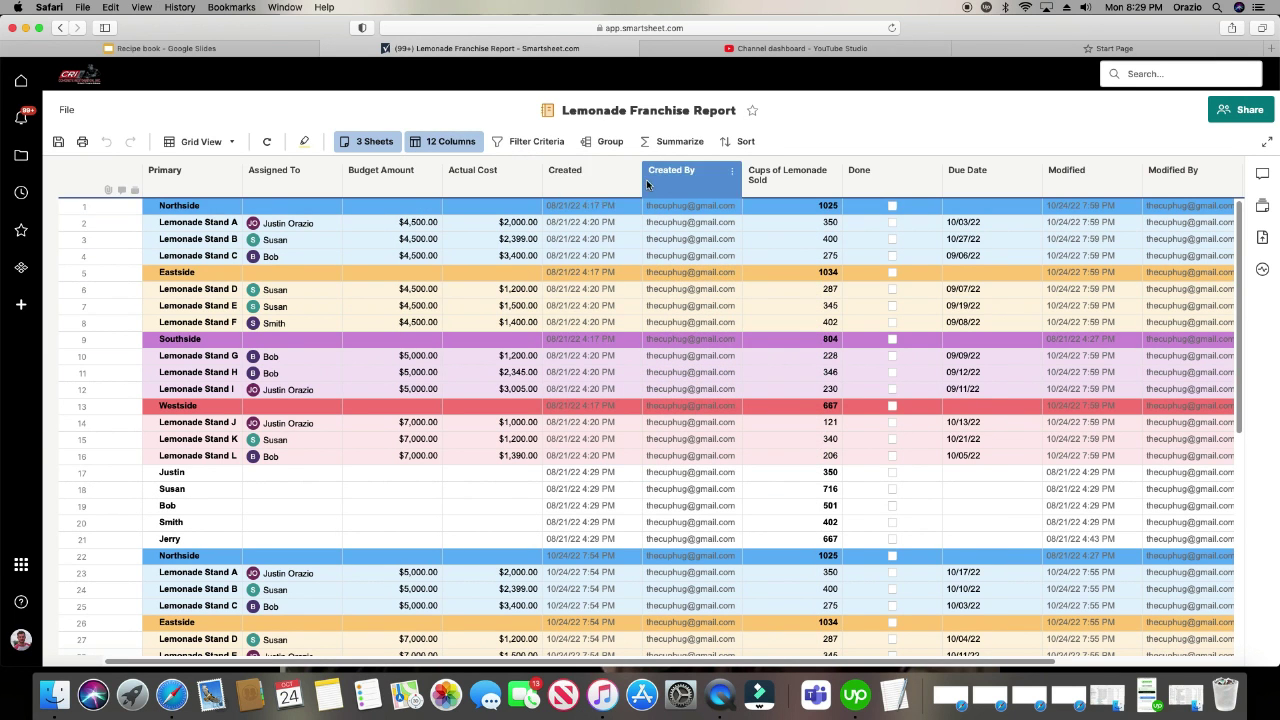
Hide the Created, Created By, Done, Modified and Modified By columns
click(450, 143)
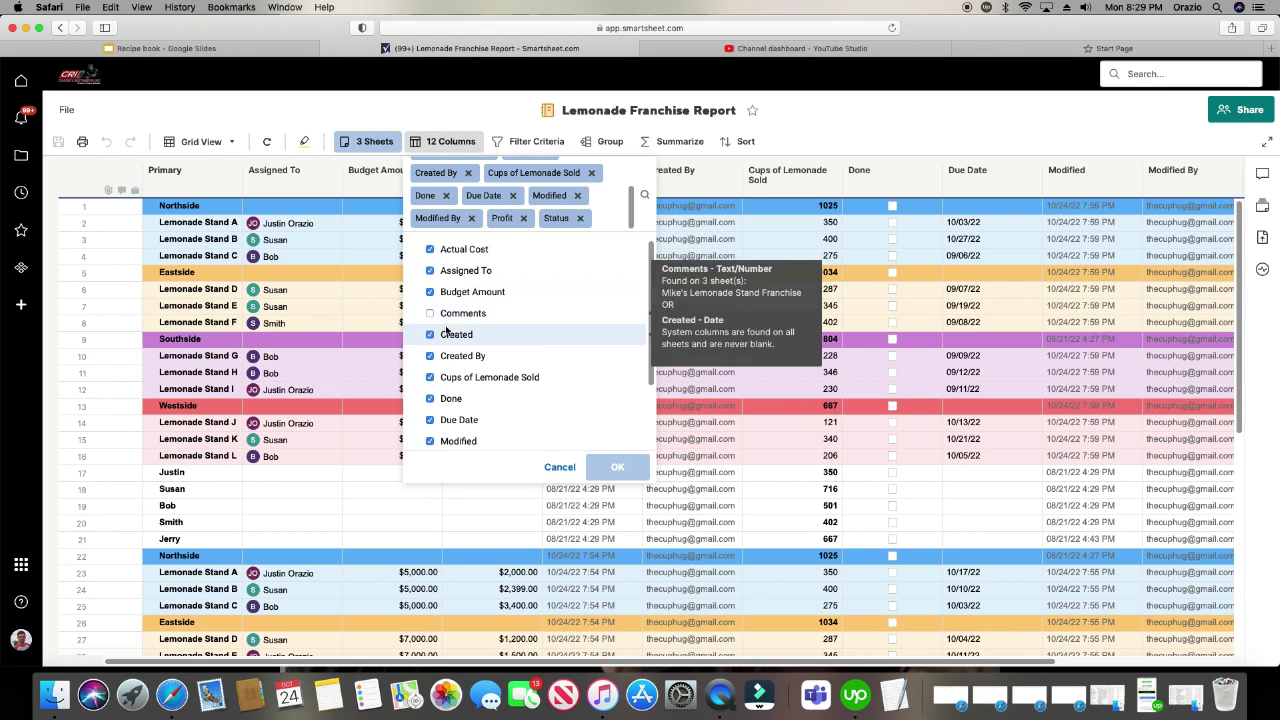
click(431, 334)
click(431, 356)
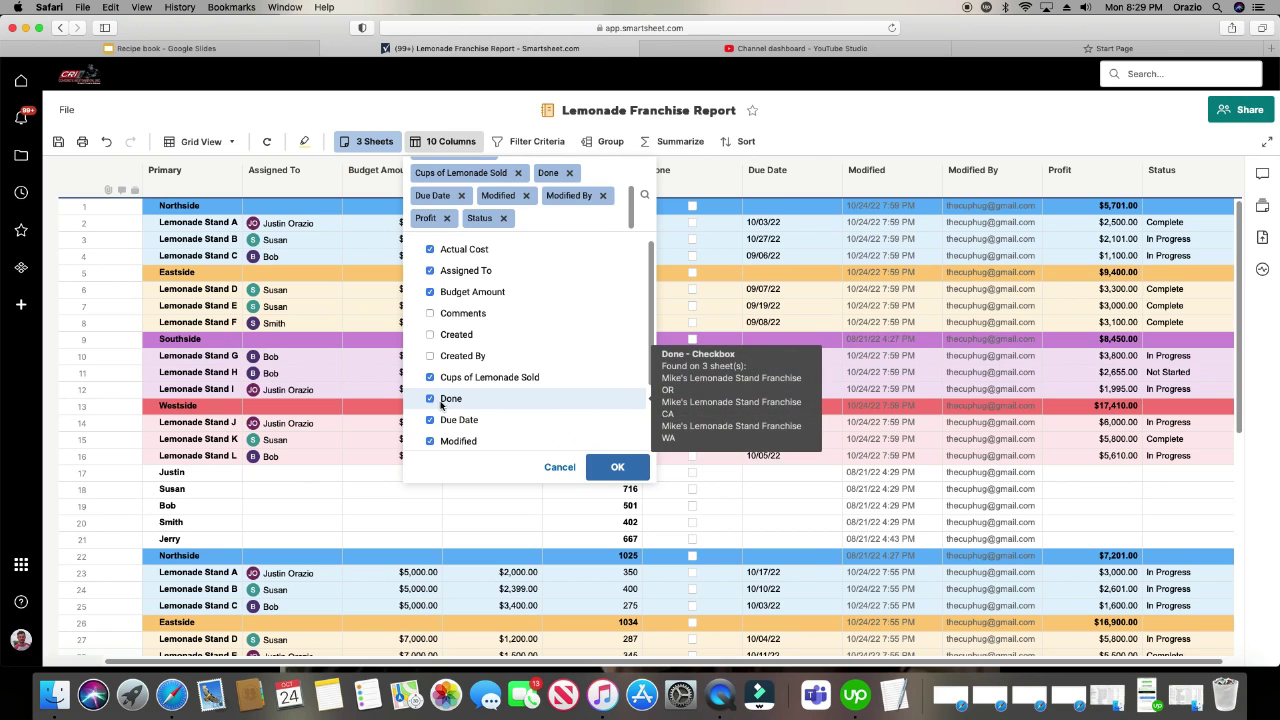
click(431, 399)
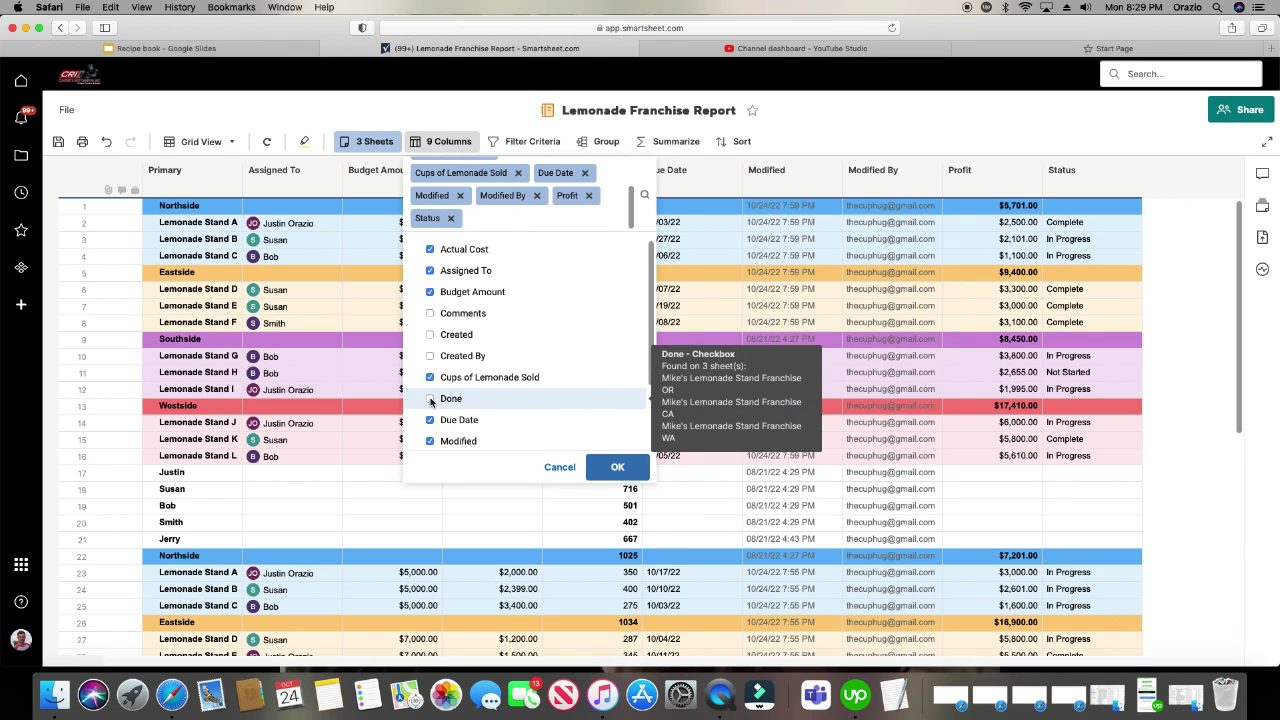
click(431, 441)
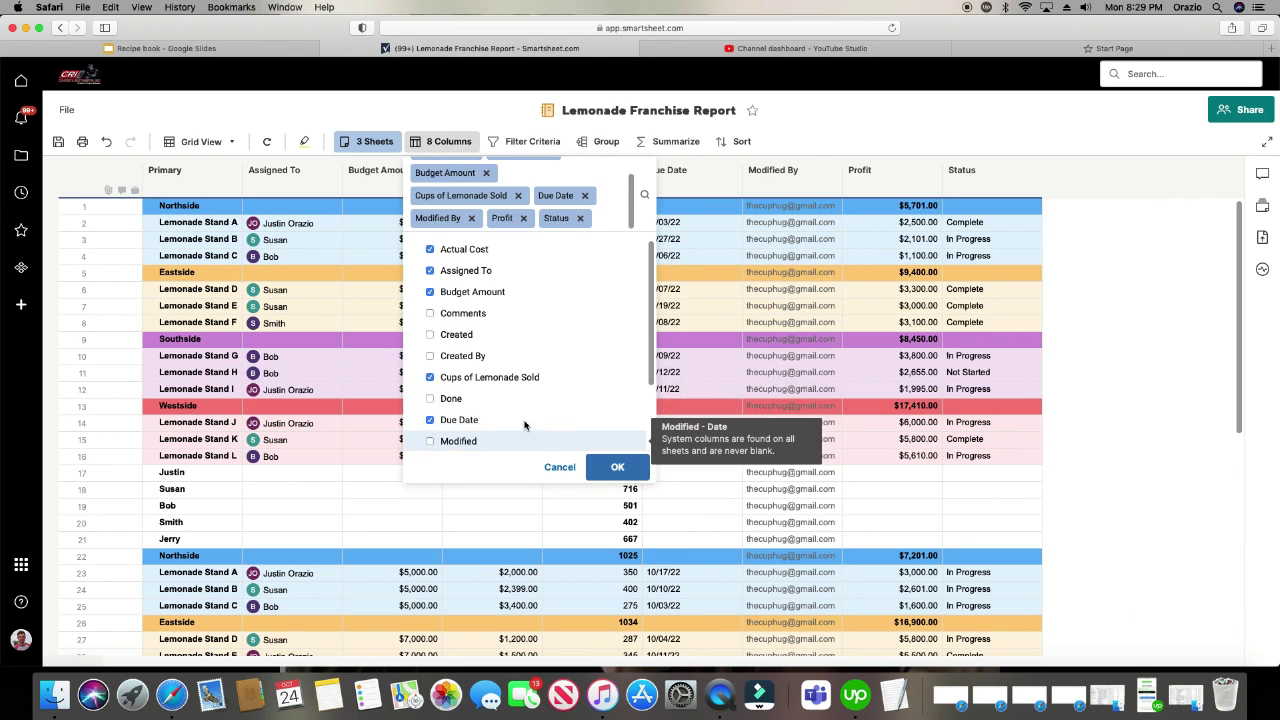
scroll(531, 418, down, 2)
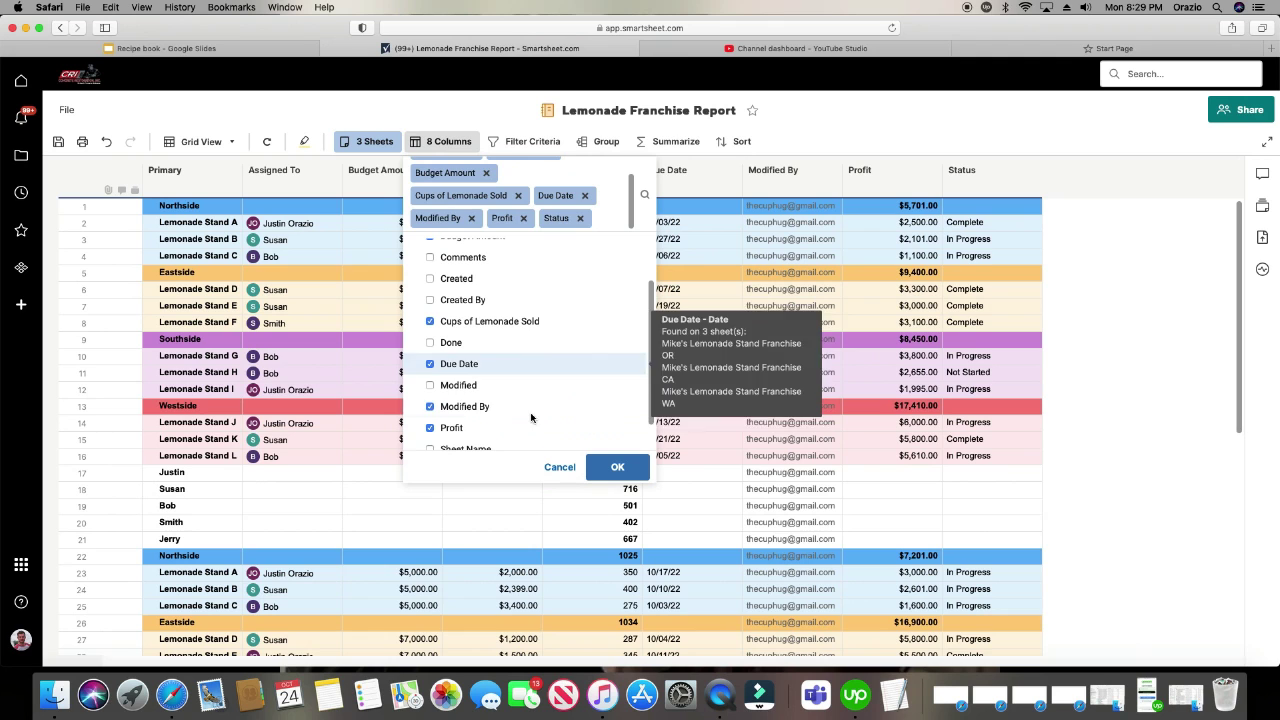
click(431, 407)
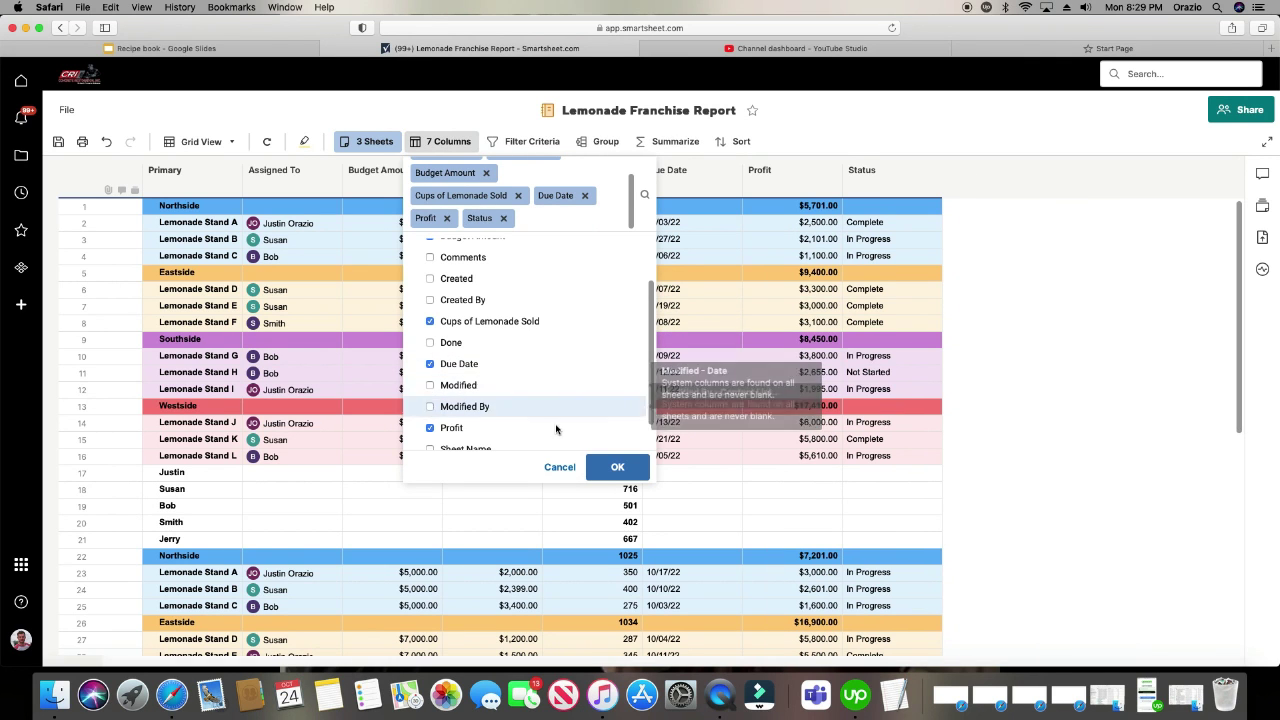
click(612, 467)
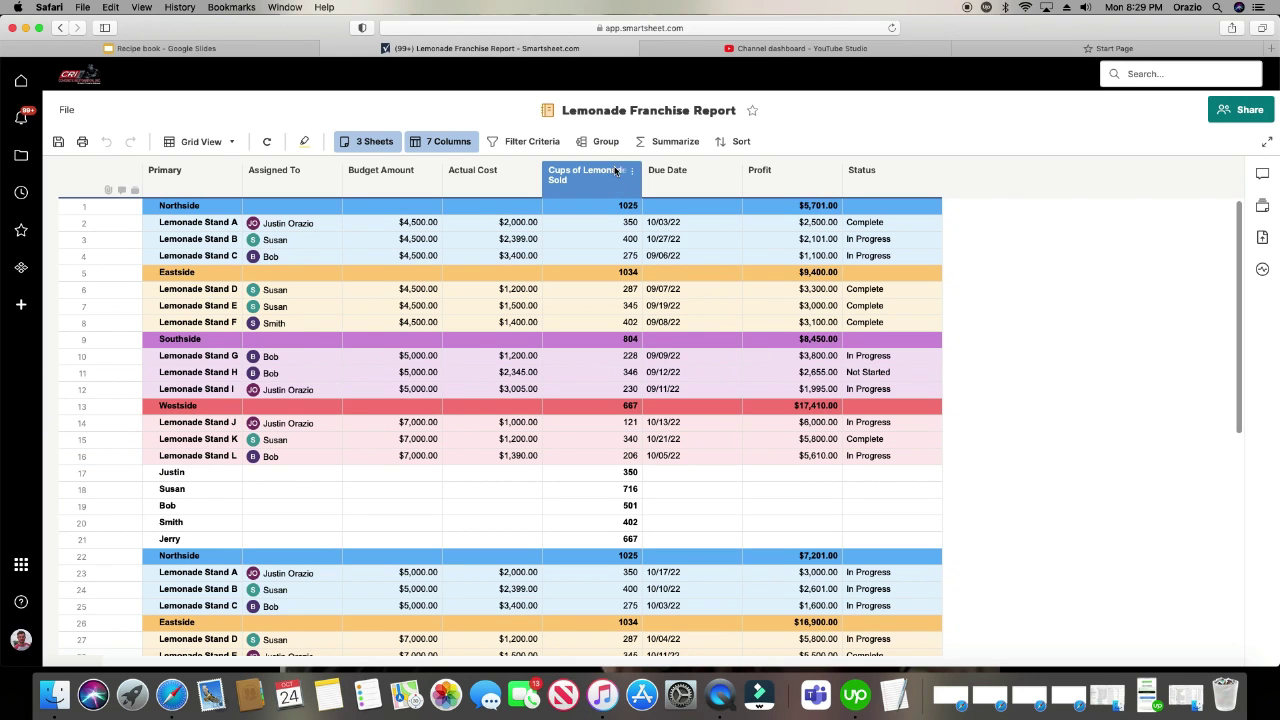
Move Cups of Lemonade Sold to the end and Profit before Due Date, then save the report
drag(603, 175, 790, 180)
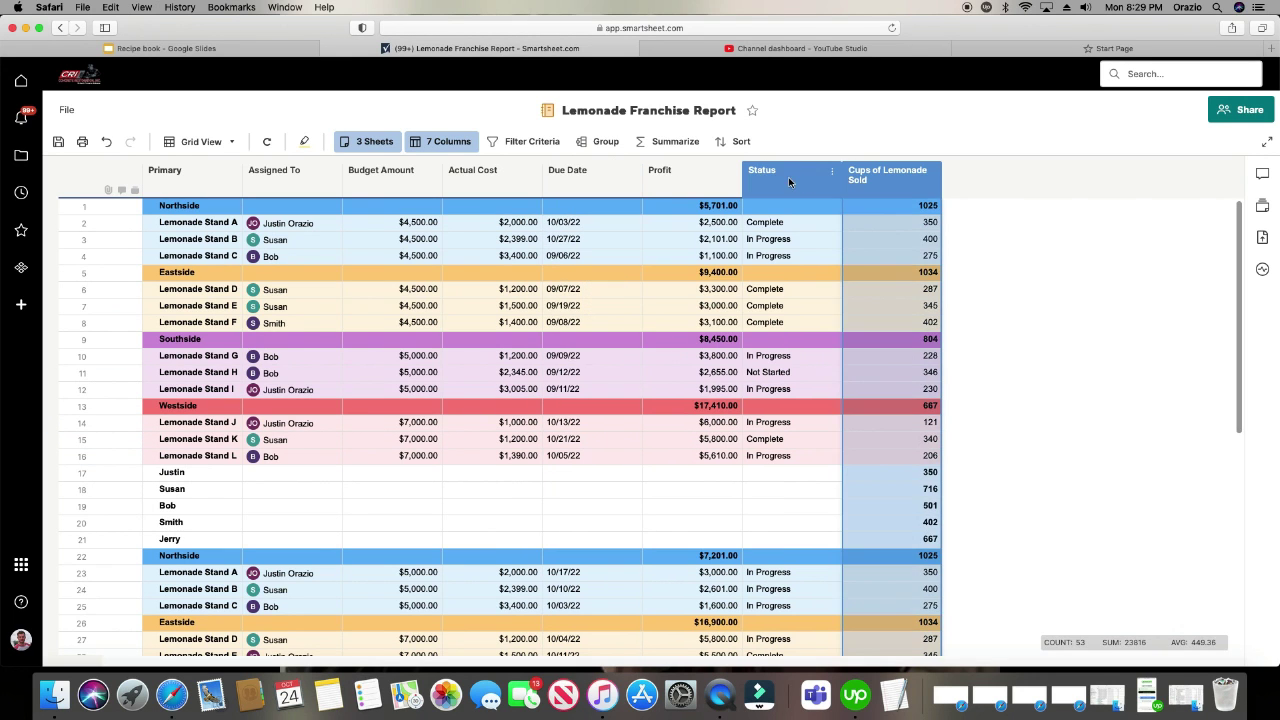
drag(675, 173, 625, 174)
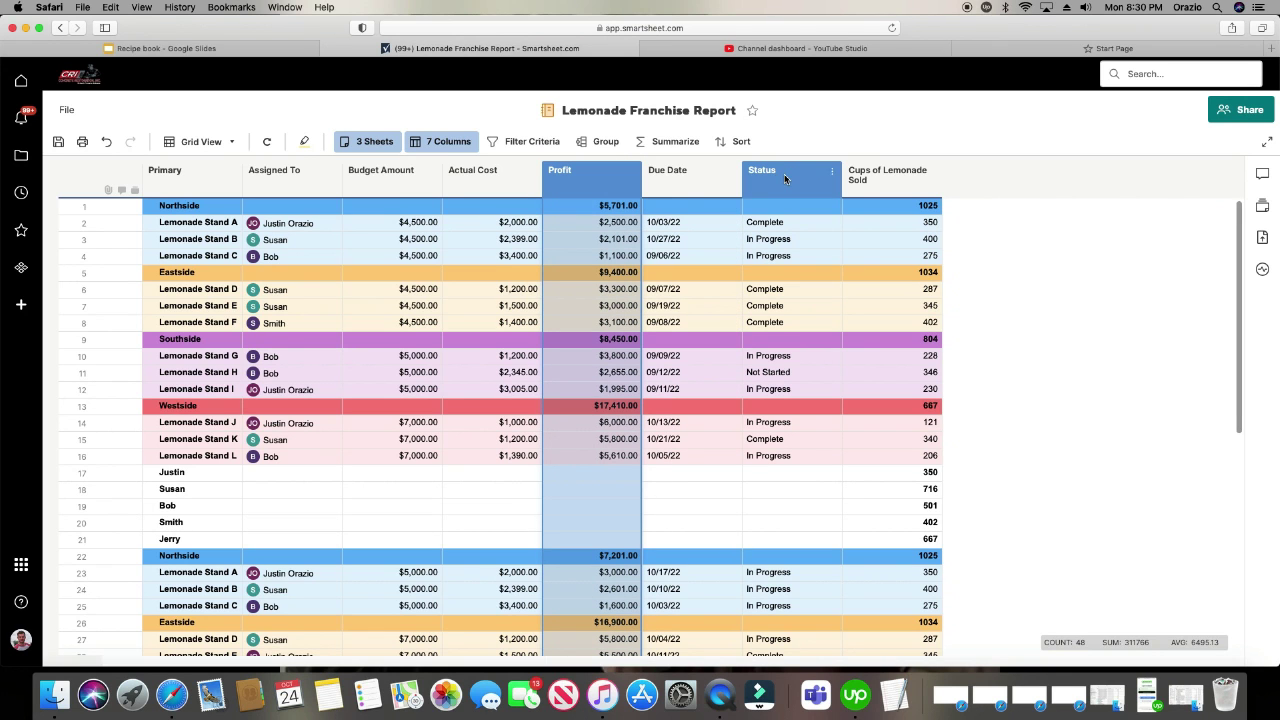
click(1017, 403)
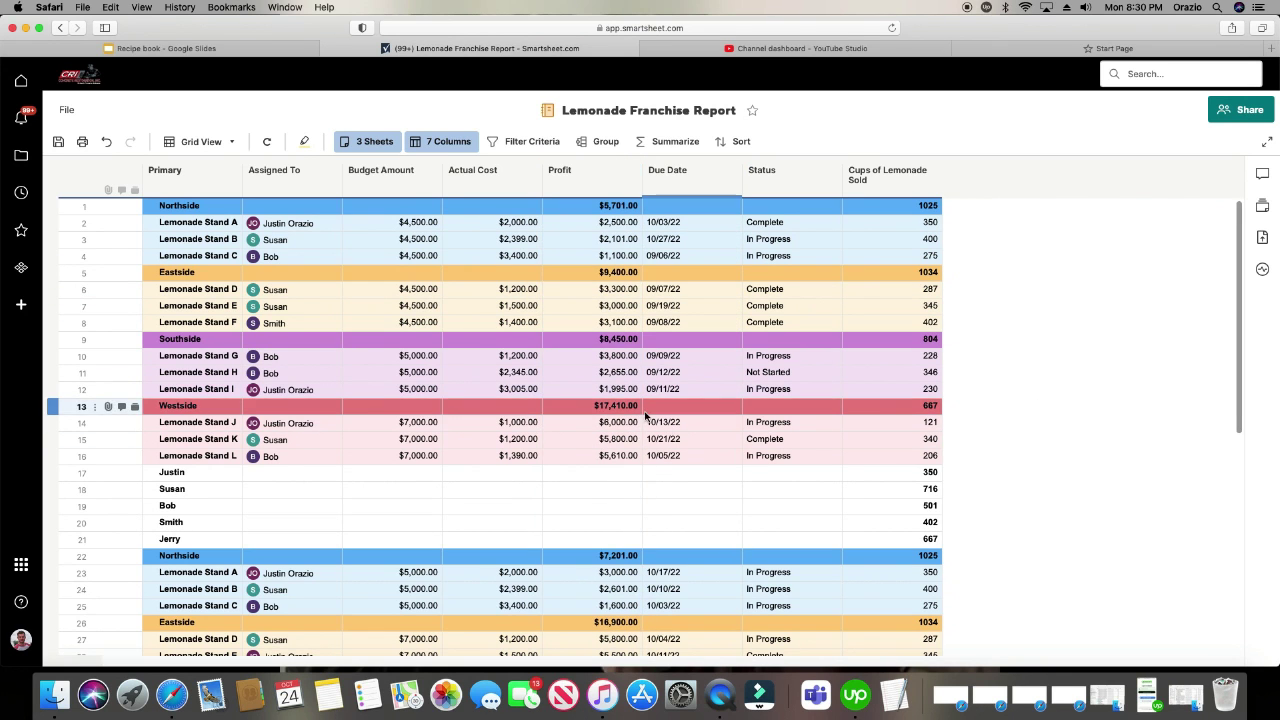
scroll(565, 390, down, 5)
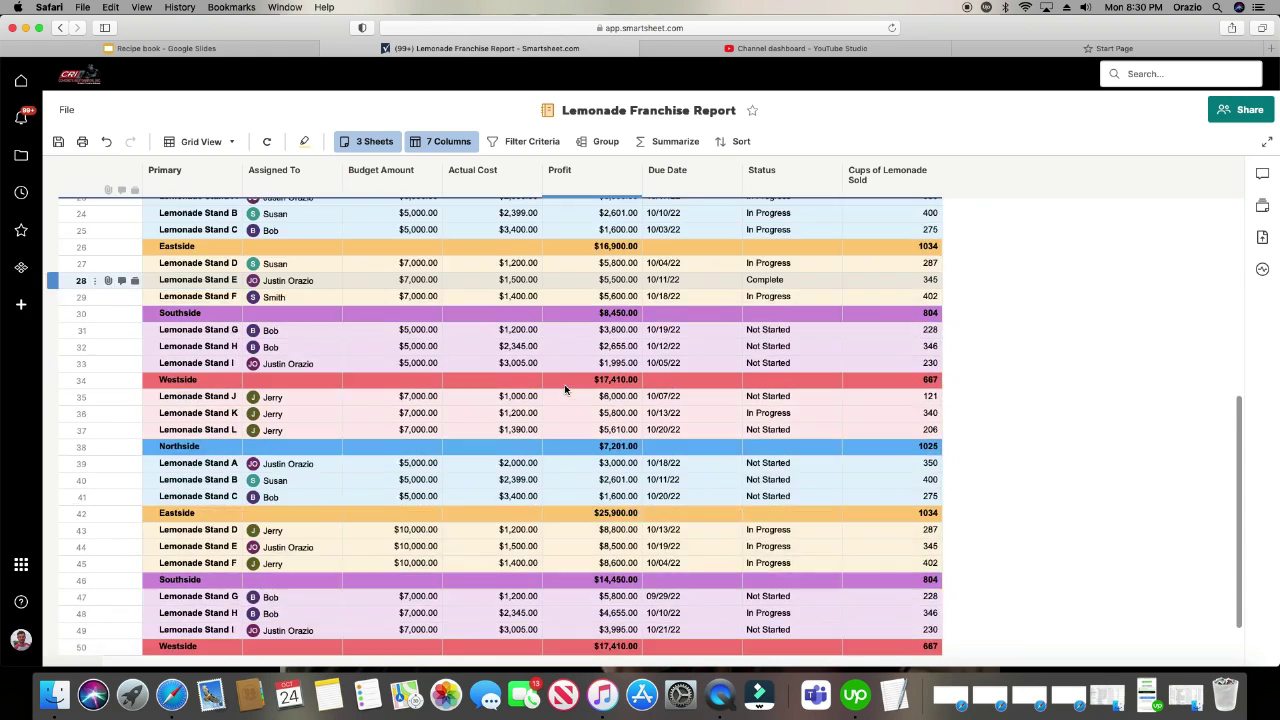
scroll(565, 390, up, 5)
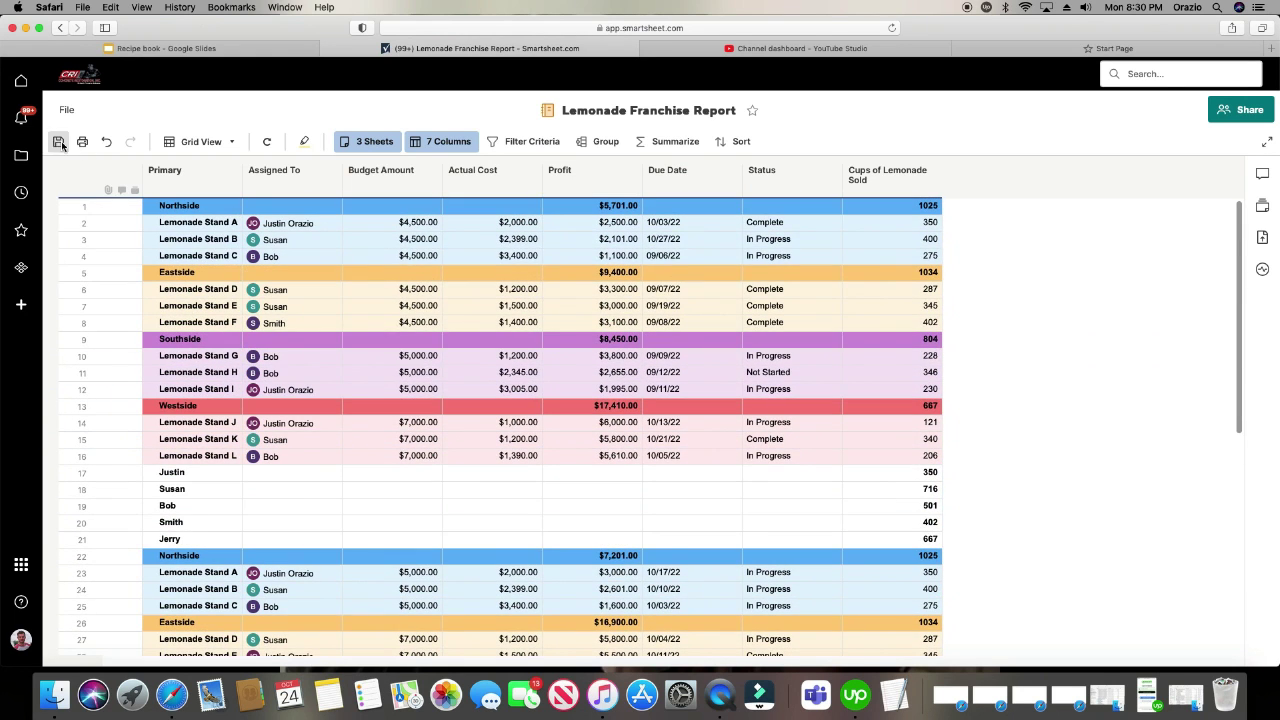
click(59, 143)
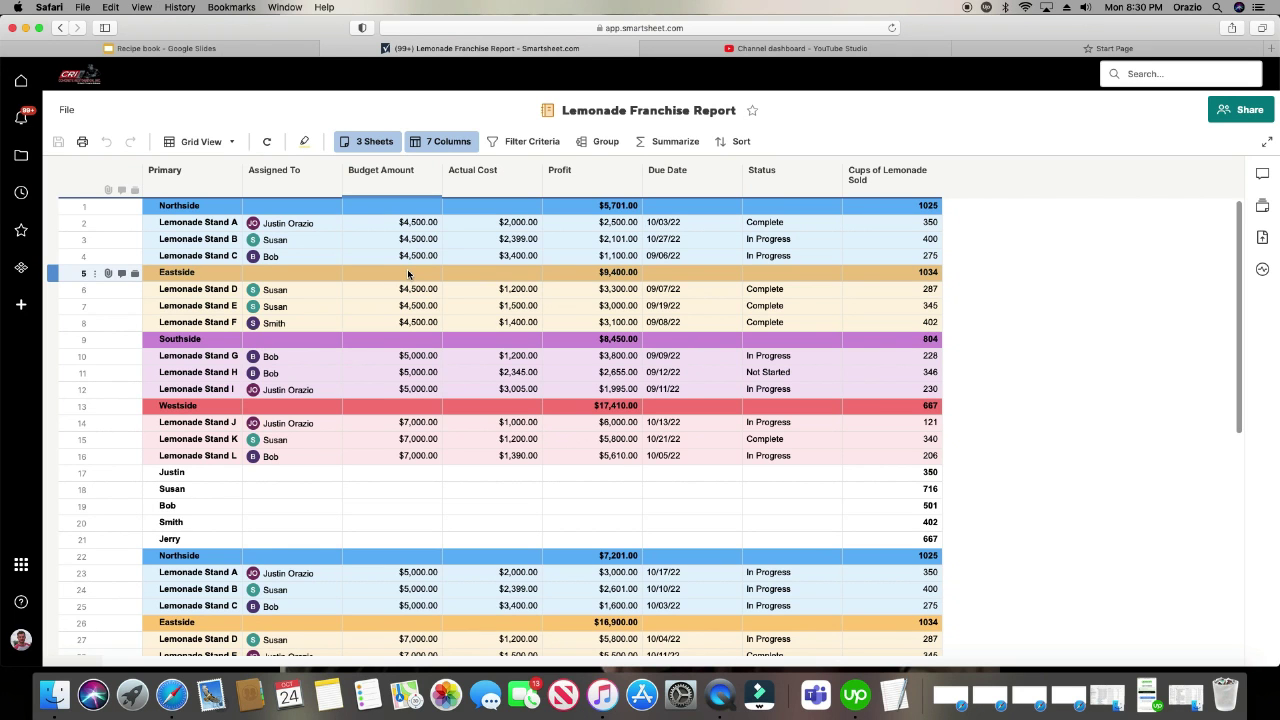
click(21, 193)
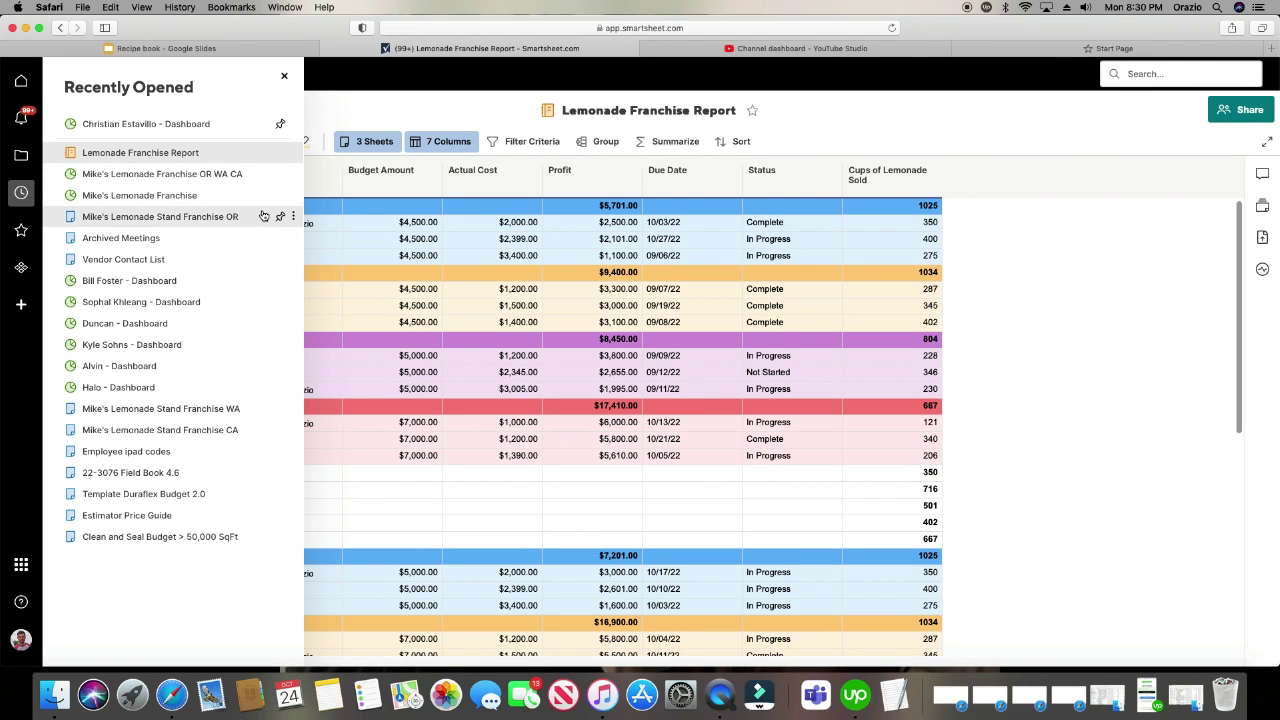
Search 'lemonade' and view the WA and CA lemonade stand franchise sheets
click(1163, 74)
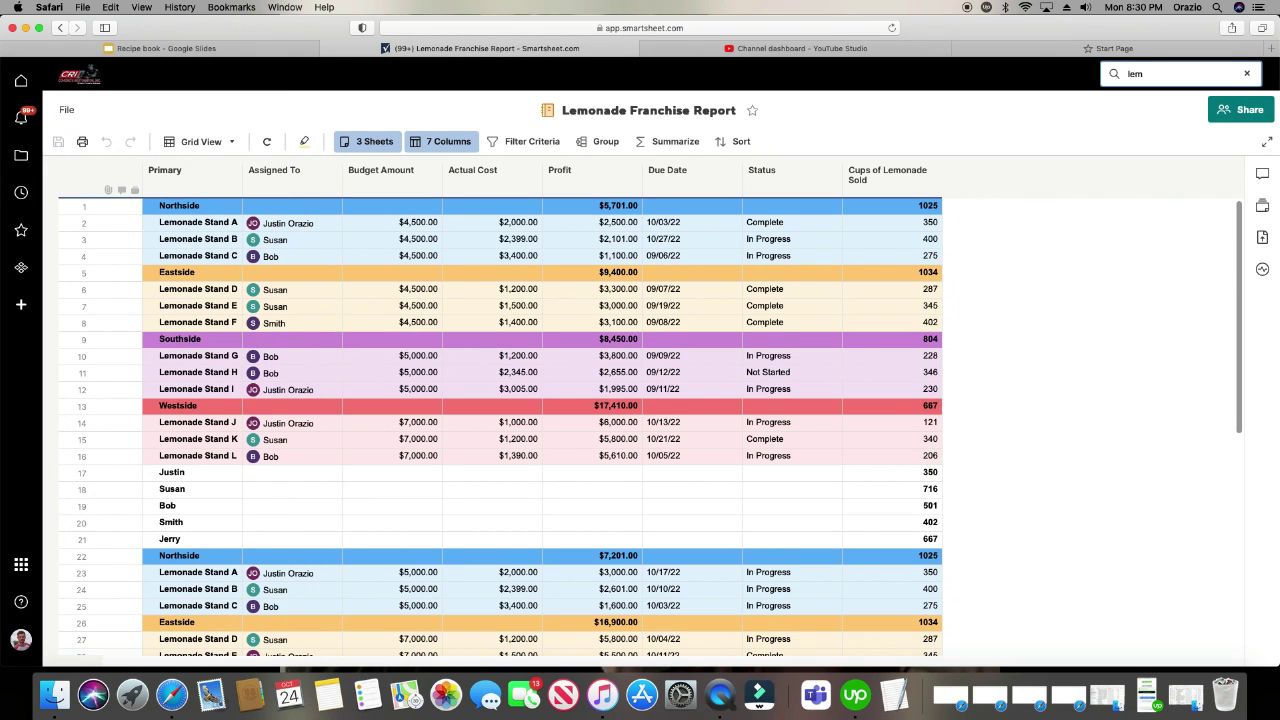
text(lemonade)
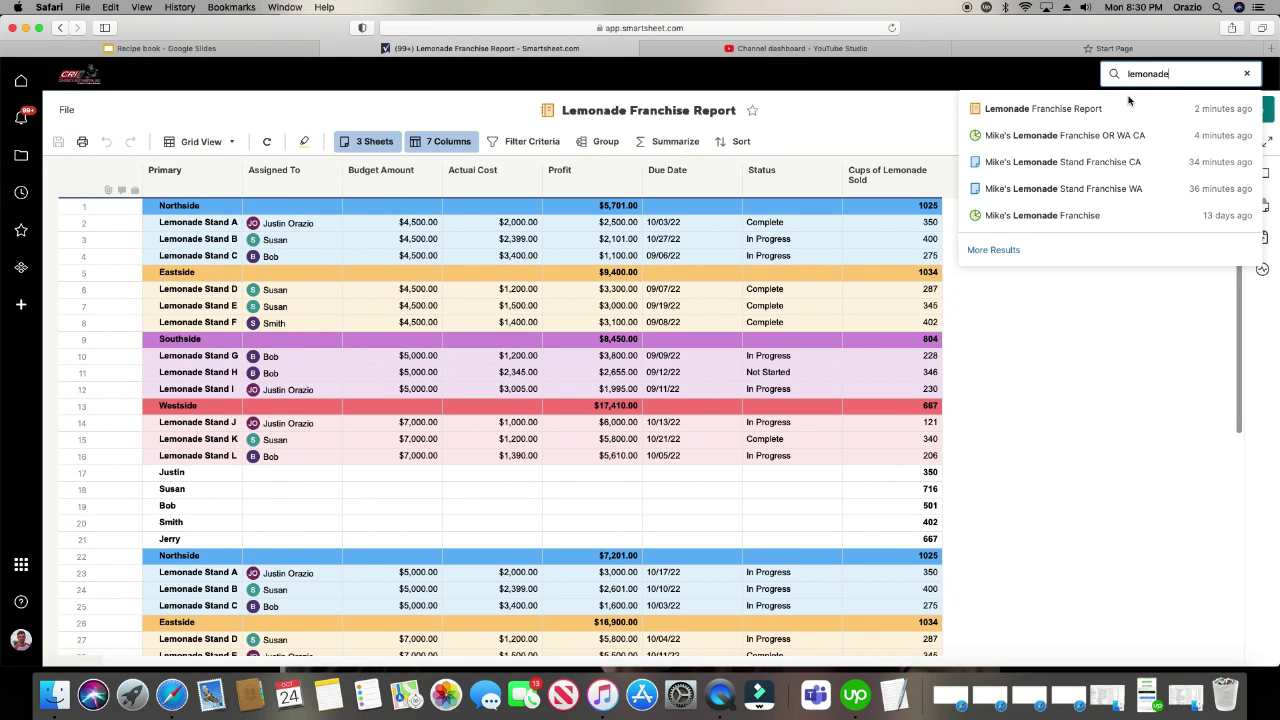
click(1089, 189)
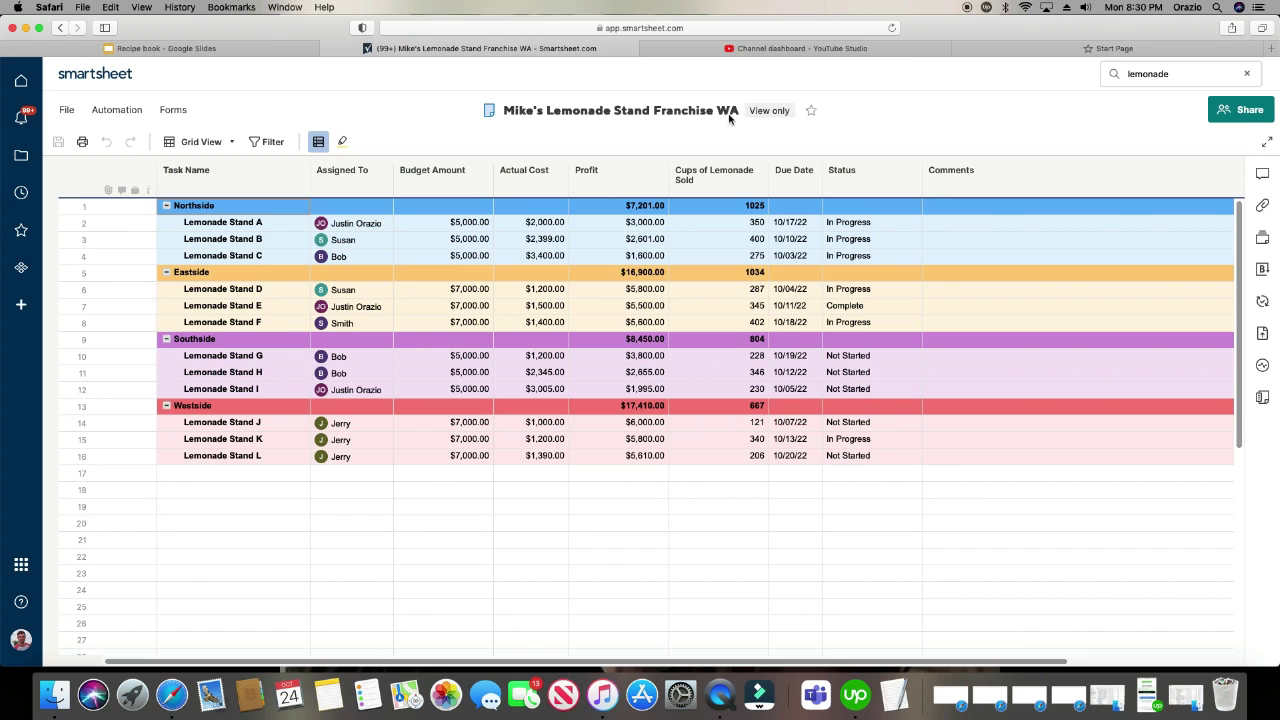
click(1190, 74)
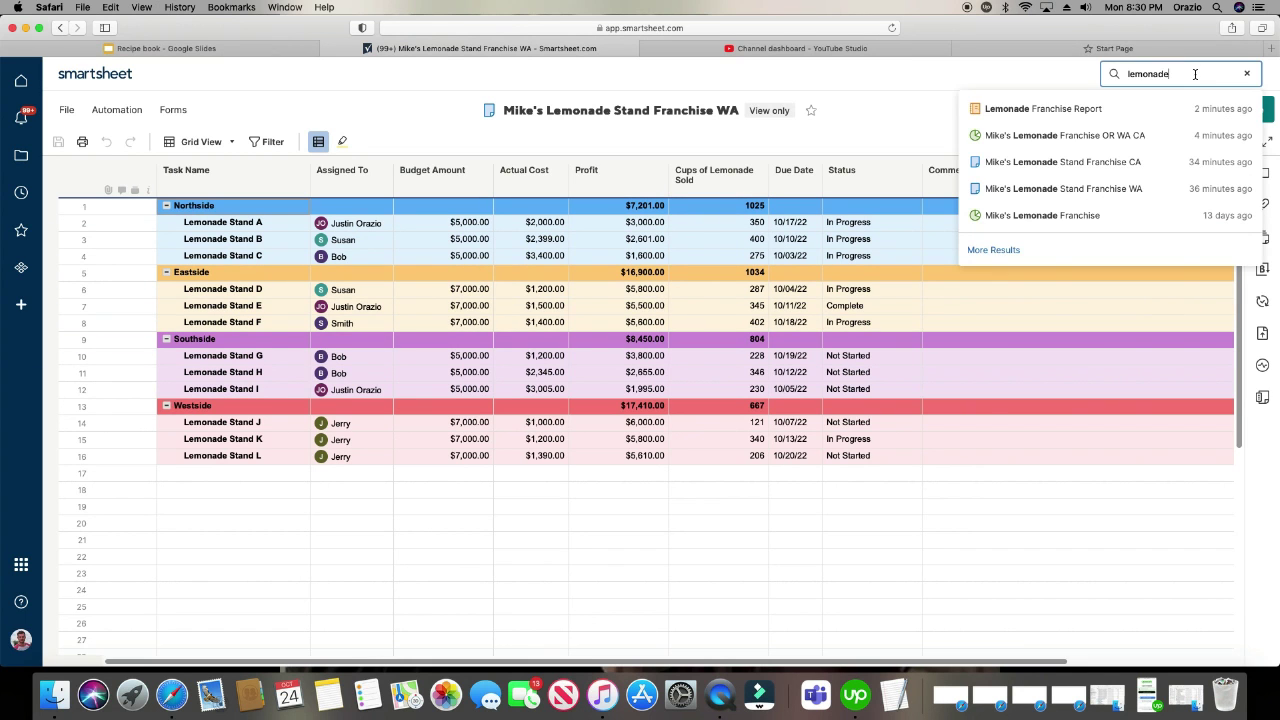
click(1123, 161)
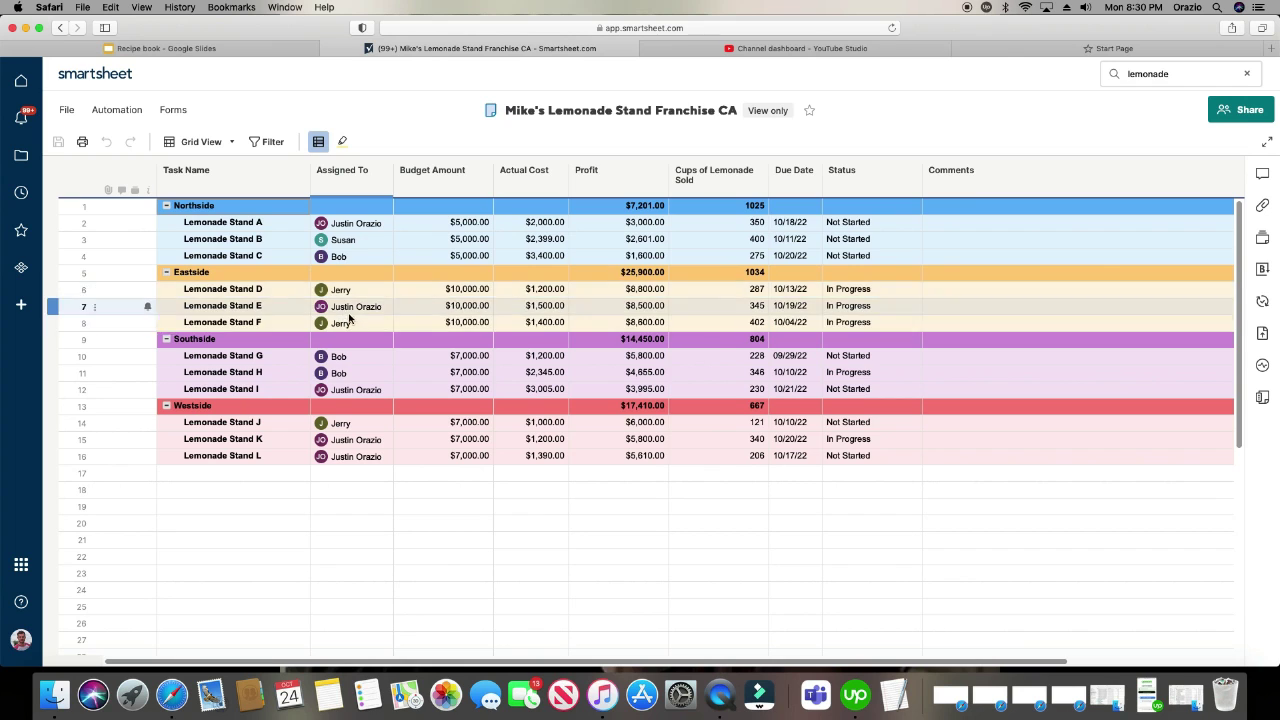
Search 'franchise or' and open the OR lemonade stand franchise sheet
click(1192, 77)
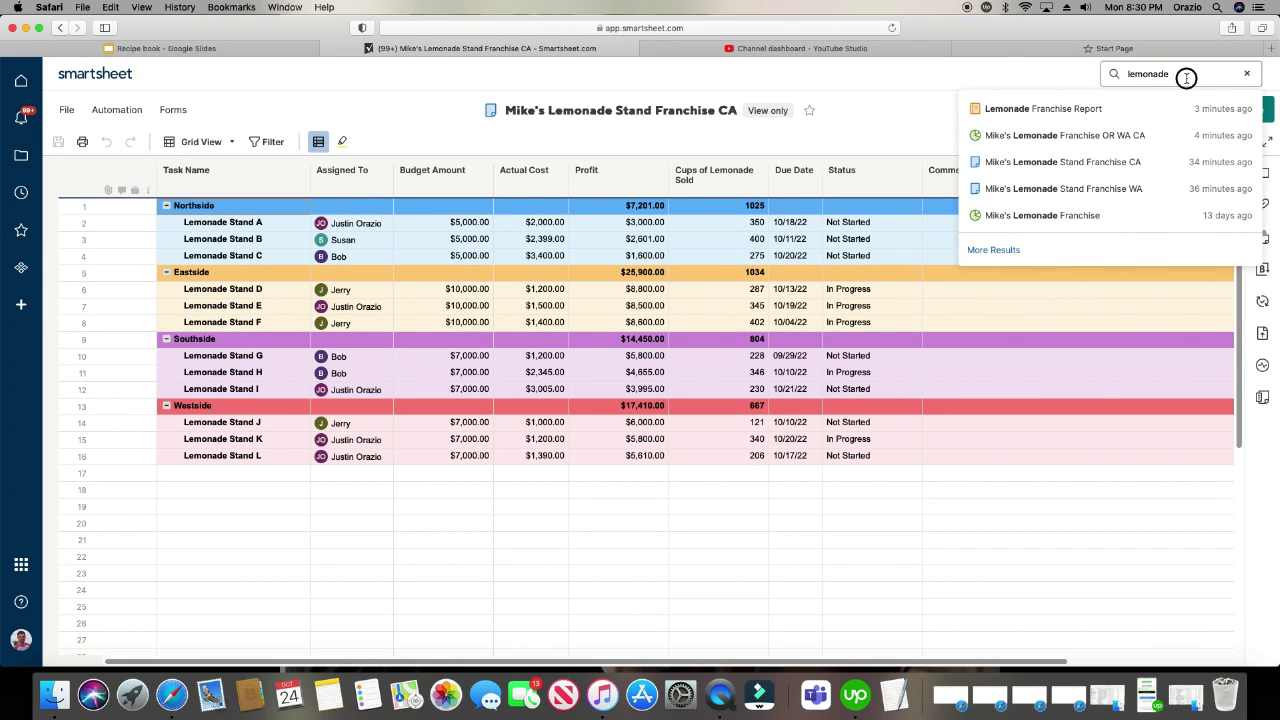
click(1192, 76)
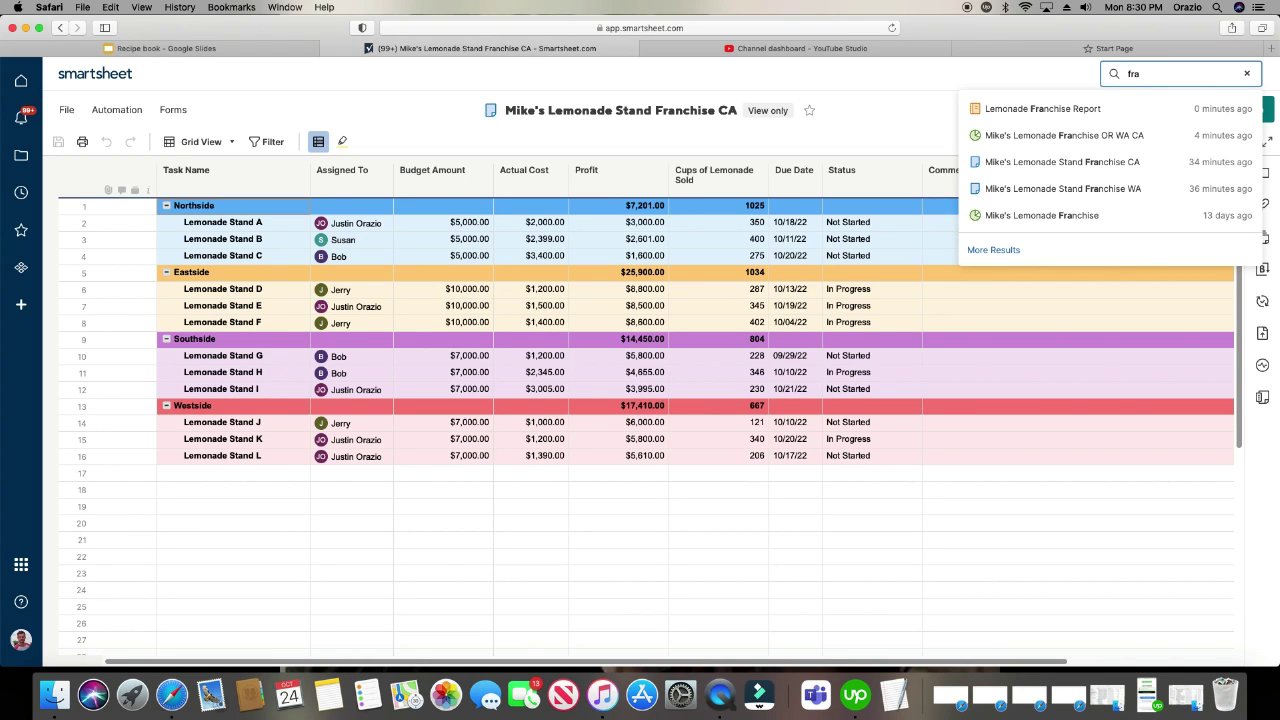
key(Return)
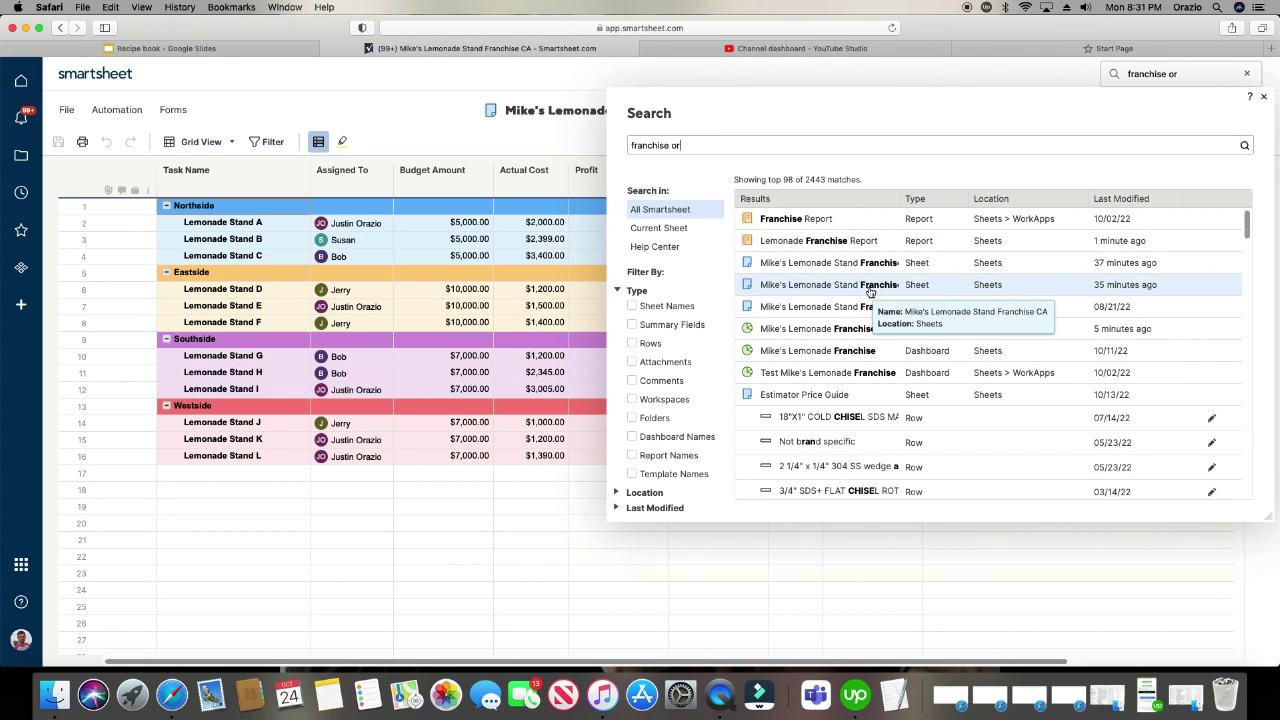
click(866, 307)
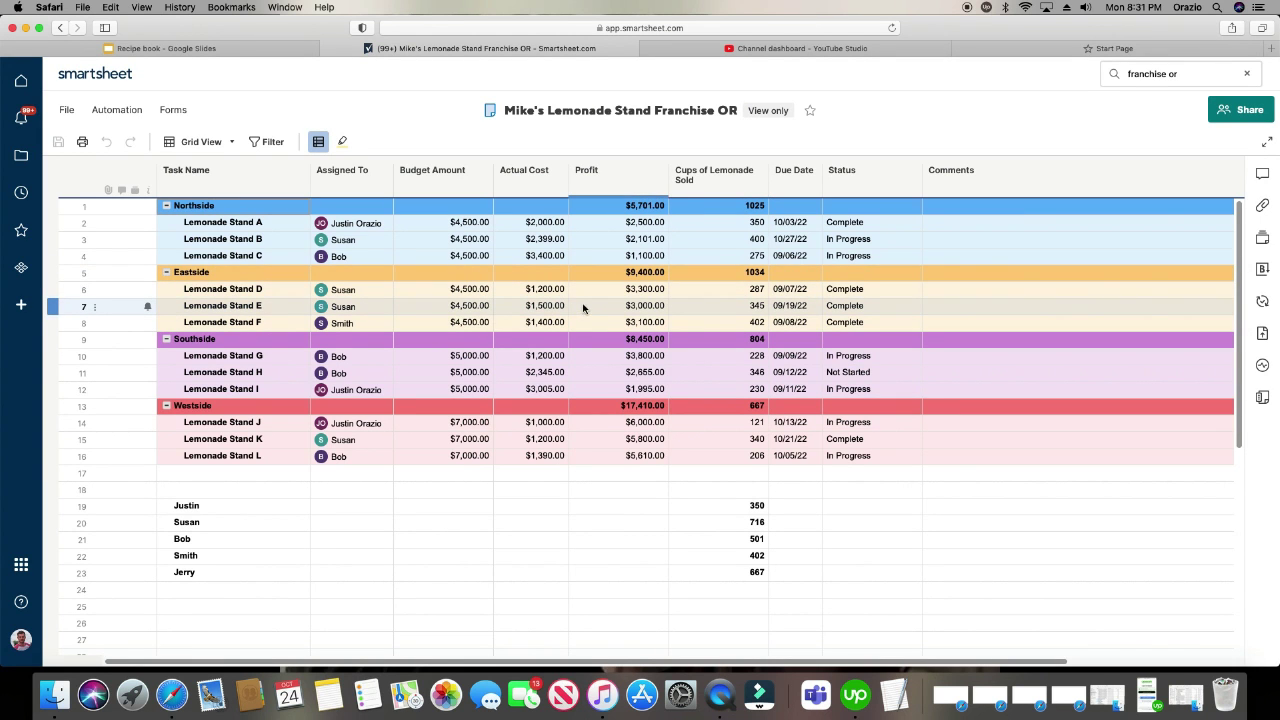
click(22, 196)
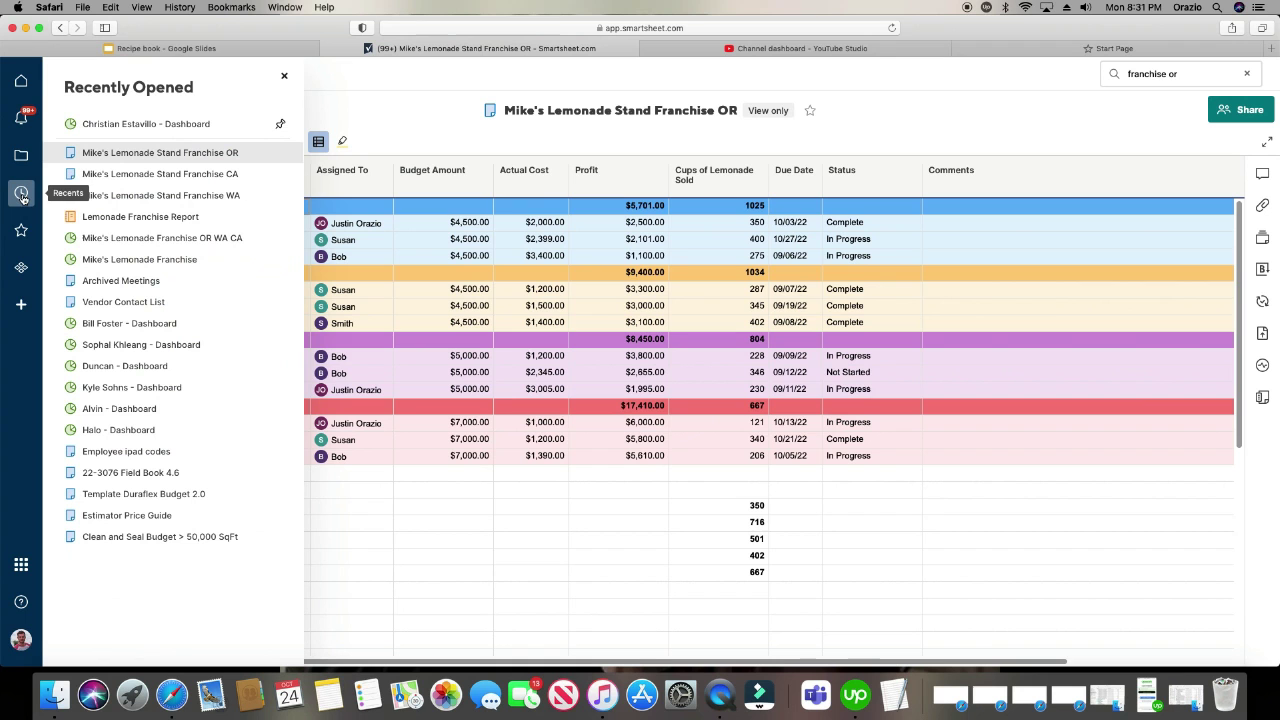
Reopen the Lemonade Franchise Report from Recently Opened and close the panel to show the full grid
click(136, 218)
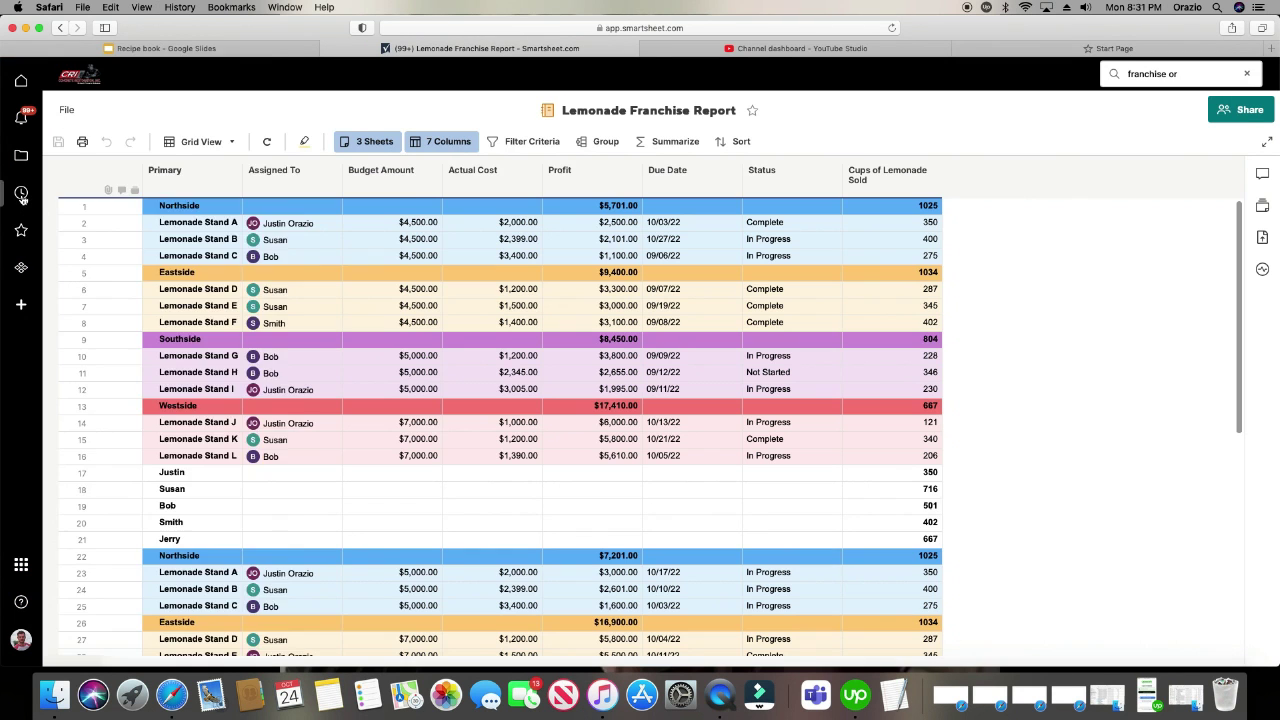
click(21, 192)
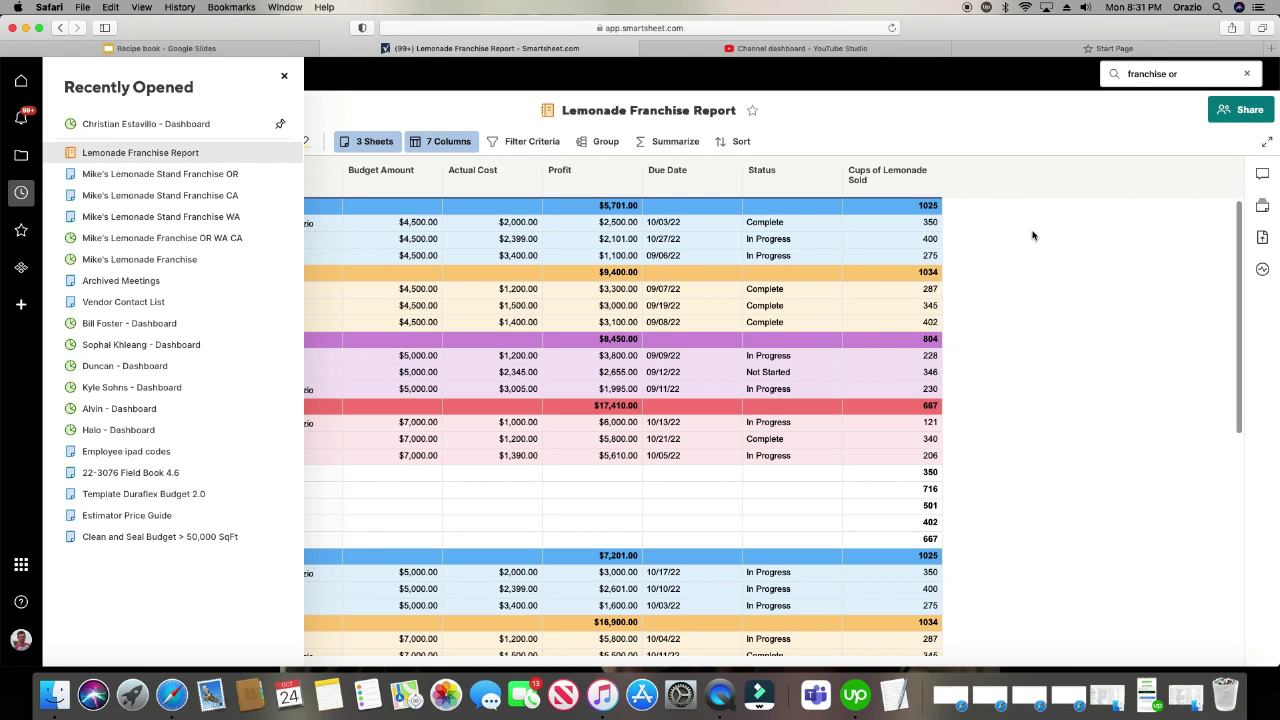
click(1071, 236)
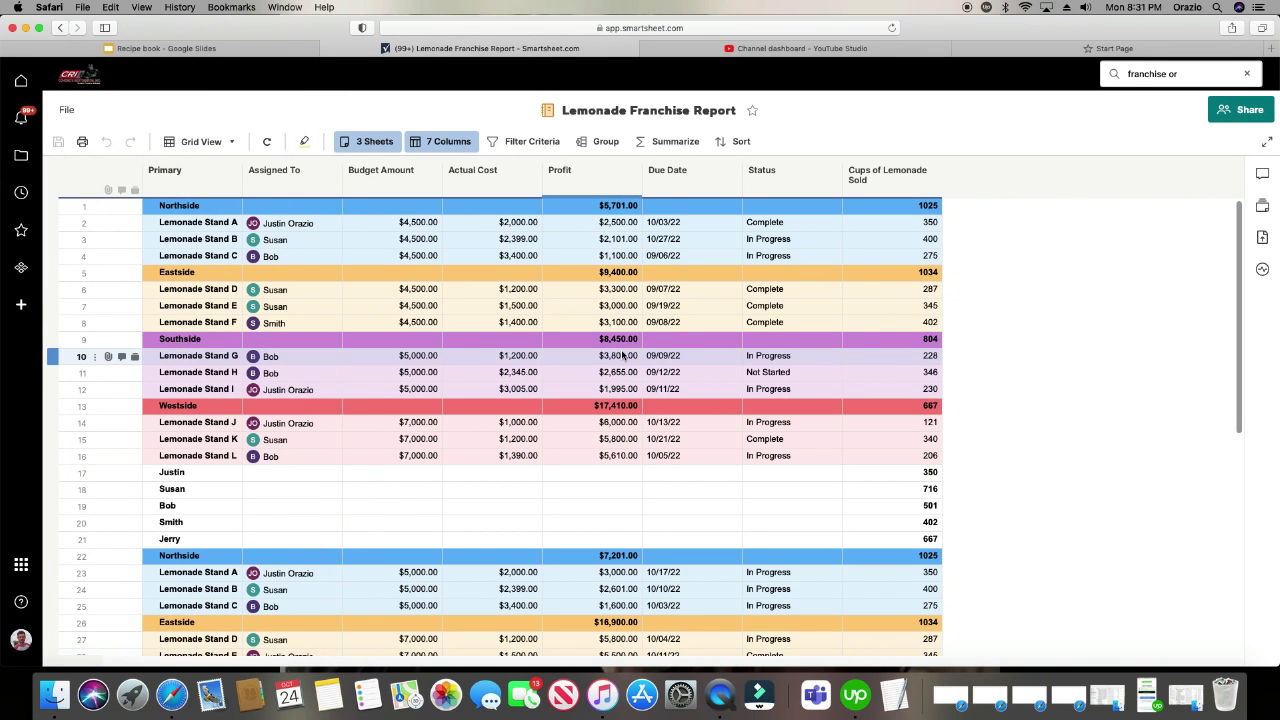
scroll(523, 373, down, 5)
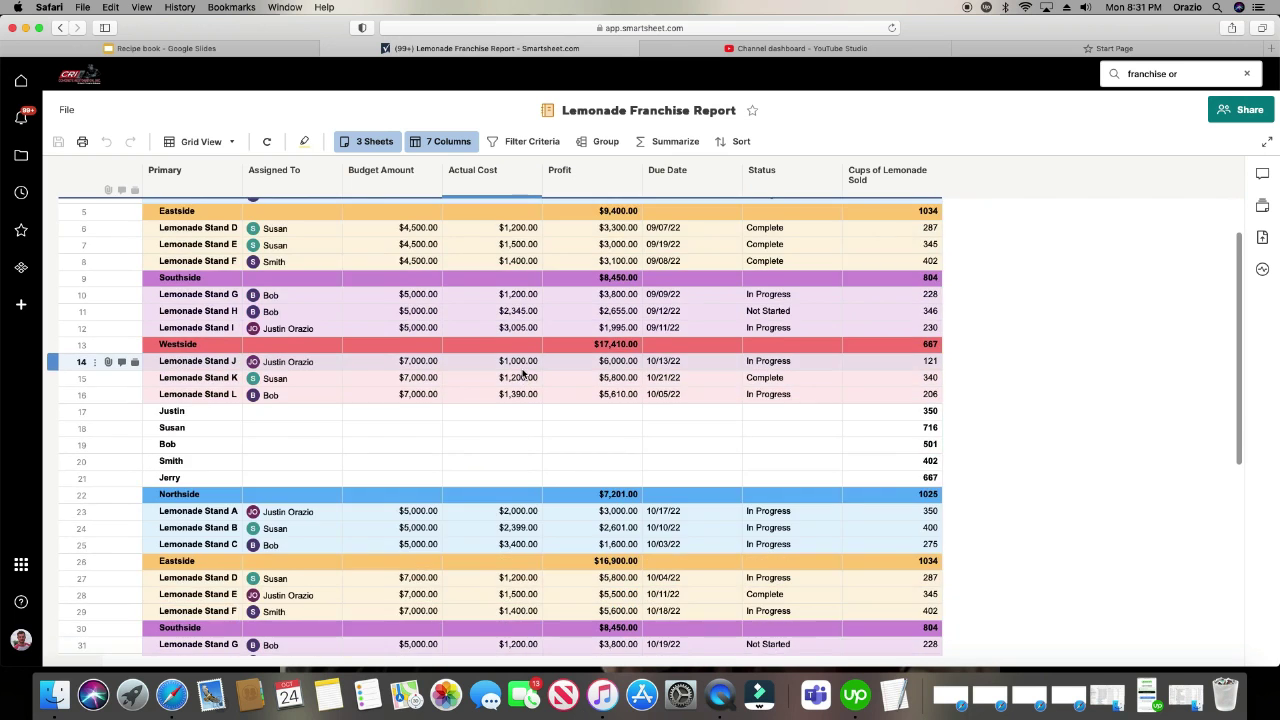
scroll(523, 373, up, 5)
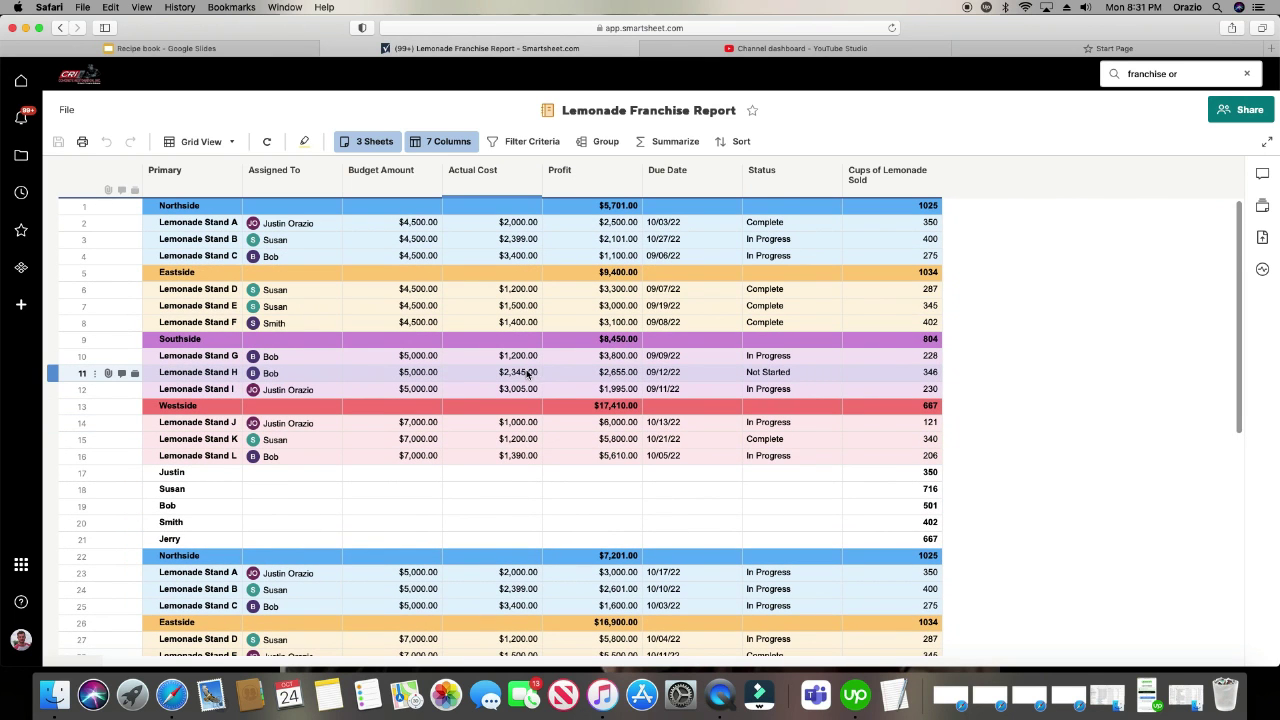
click(527, 143)
Add a filter where Assigned To is equal to the chosen assignee's name and apply it
click(595, 194)
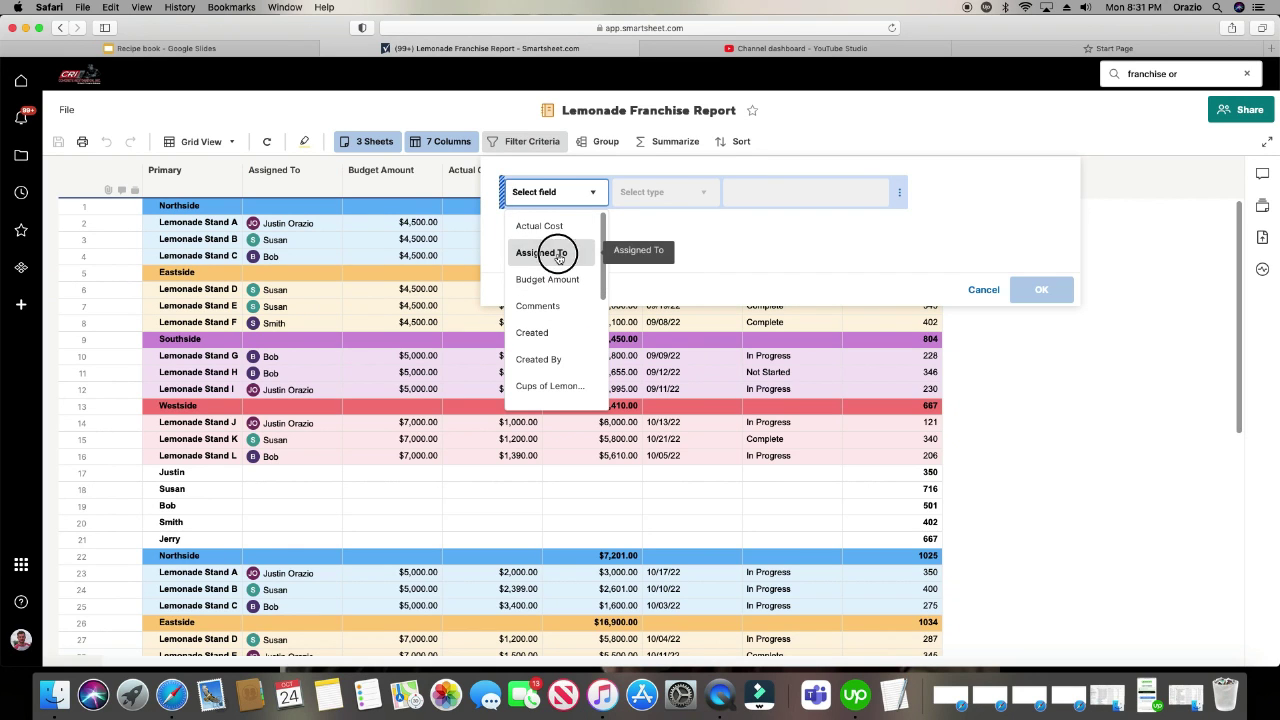
click(557, 252)
click(692, 195)
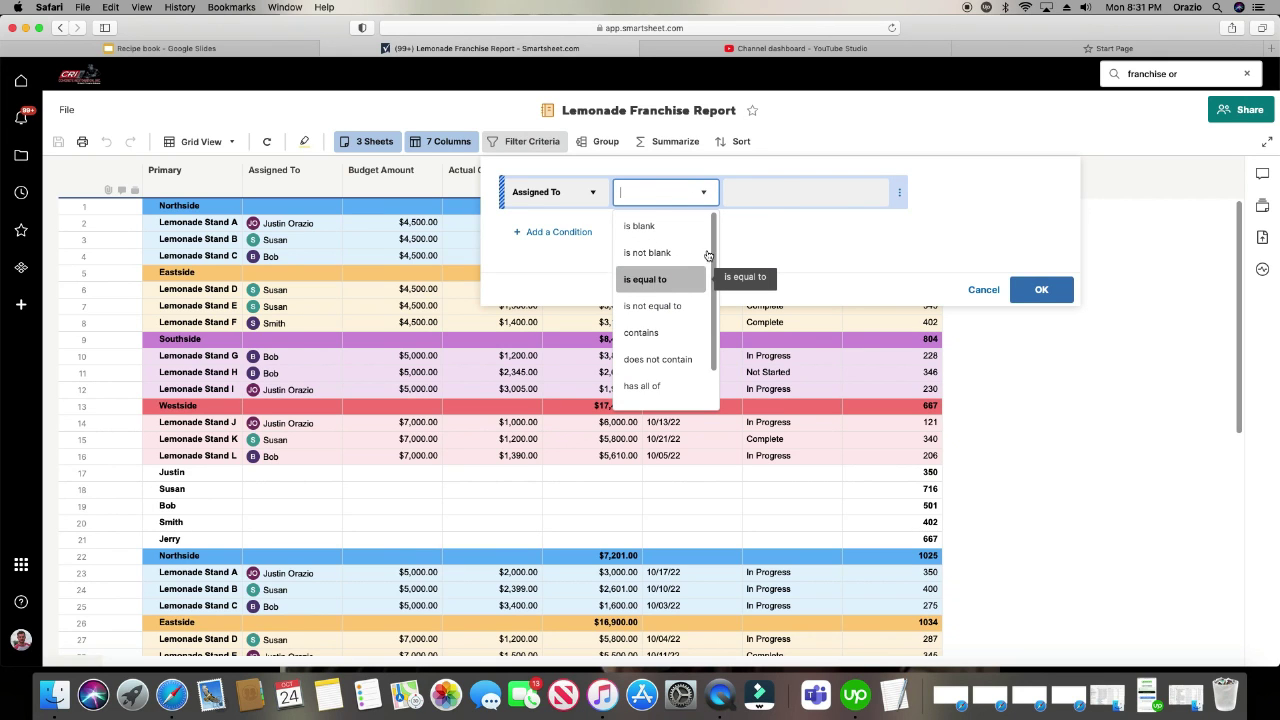
click(660, 280)
text(Justin Orazio)
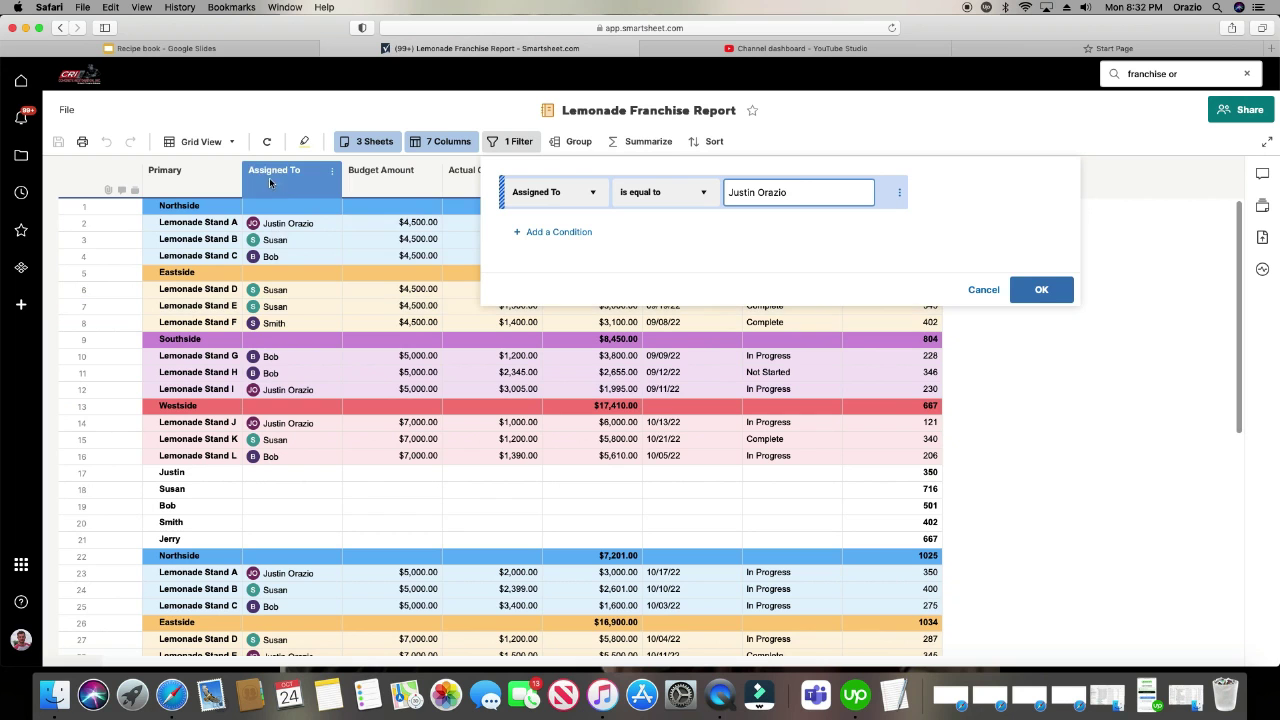
click(1041, 295)
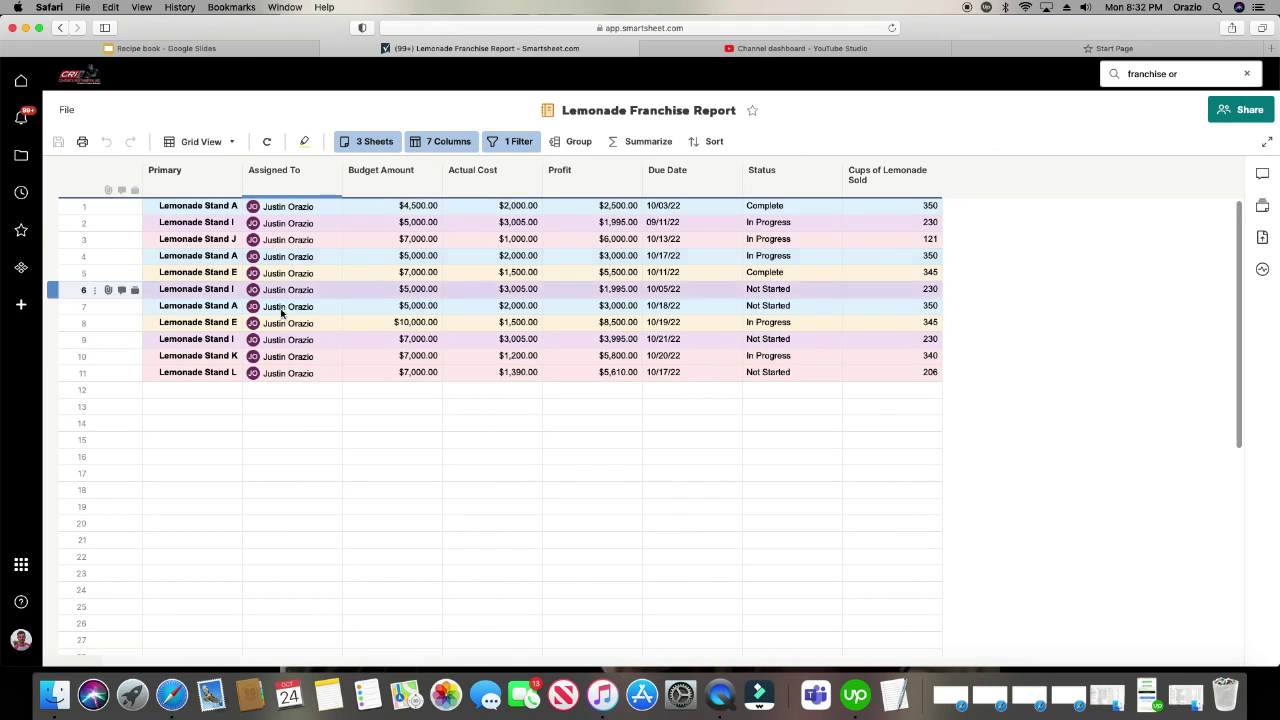
click(512, 146)
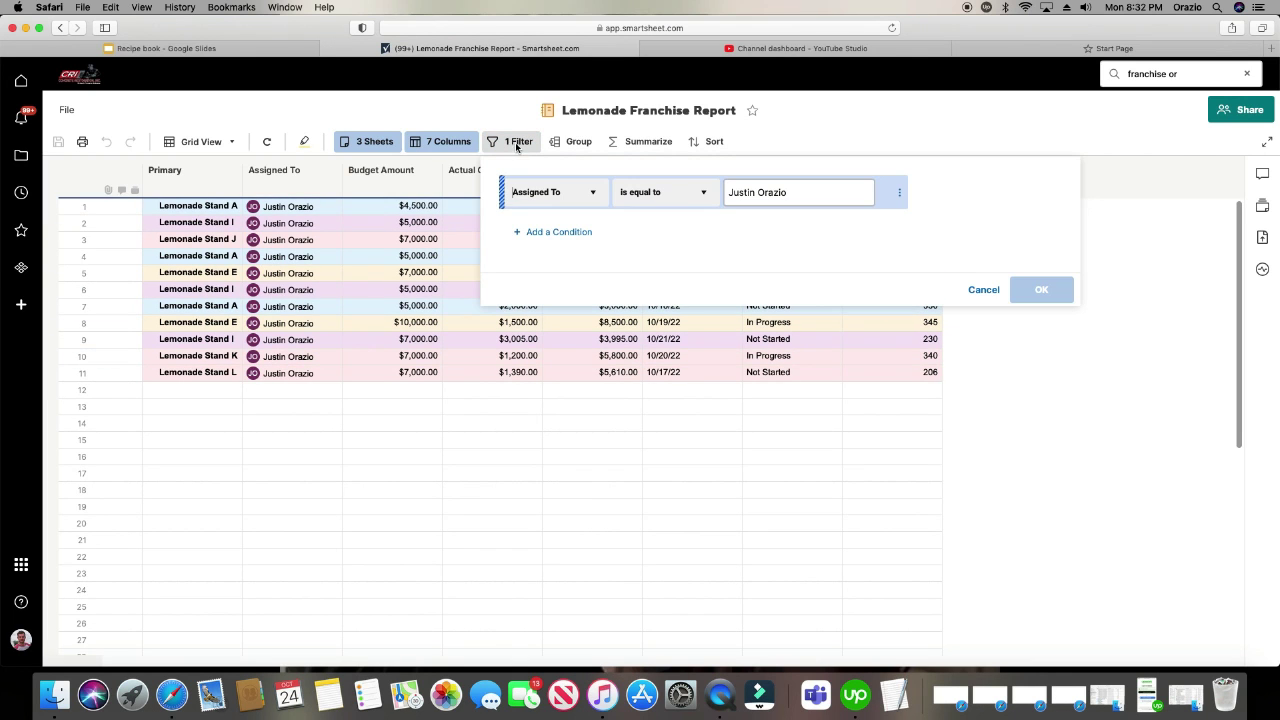
click(697, 200)
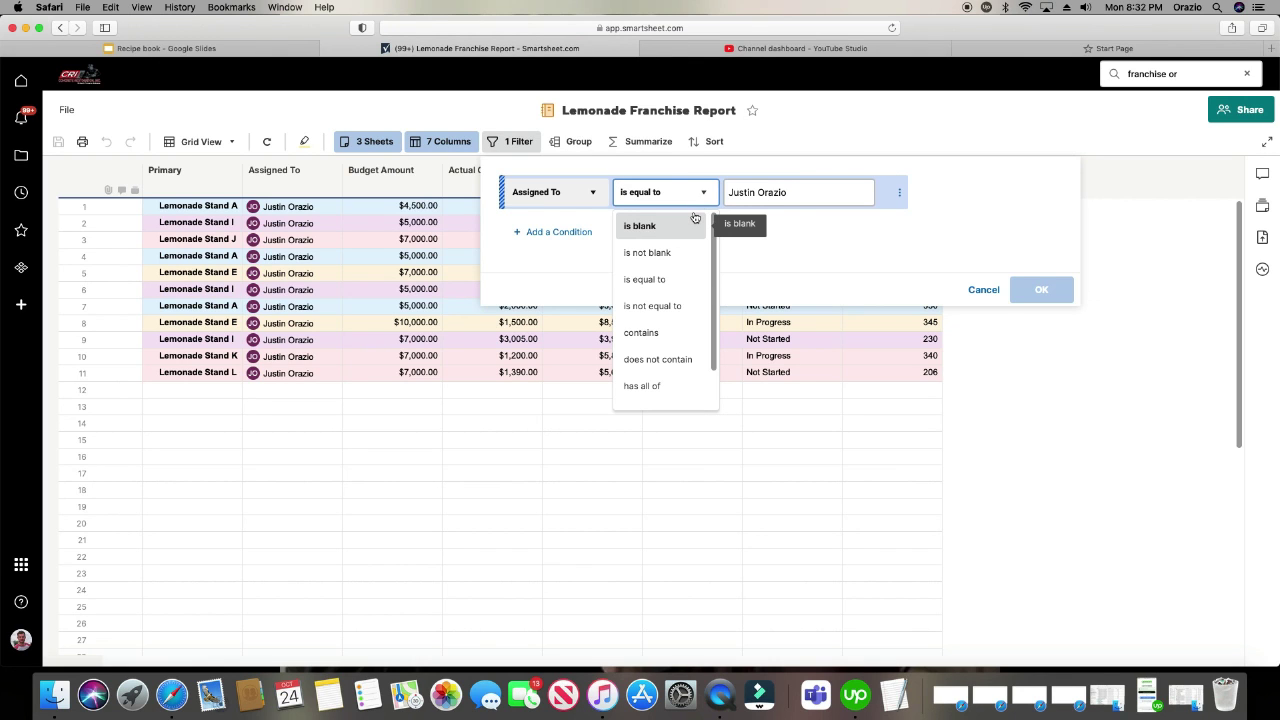
click(664, 359)
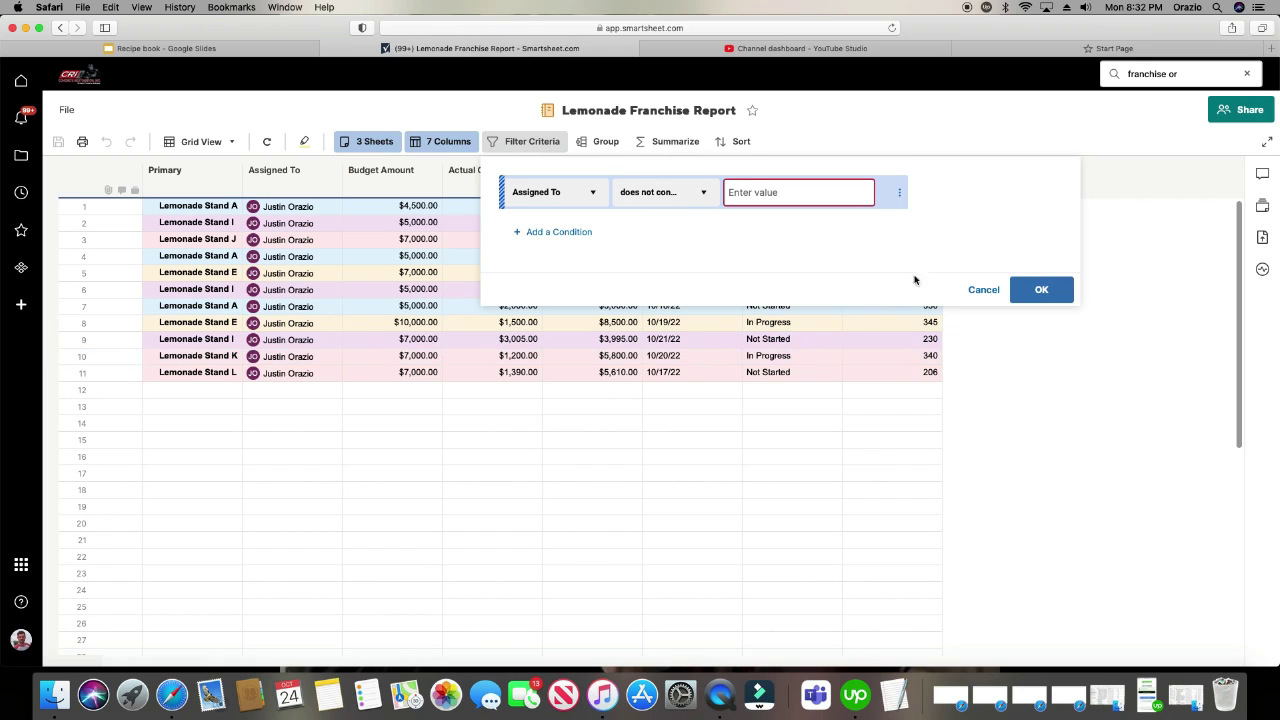
click(783, 192)
text(Justin Orazio)
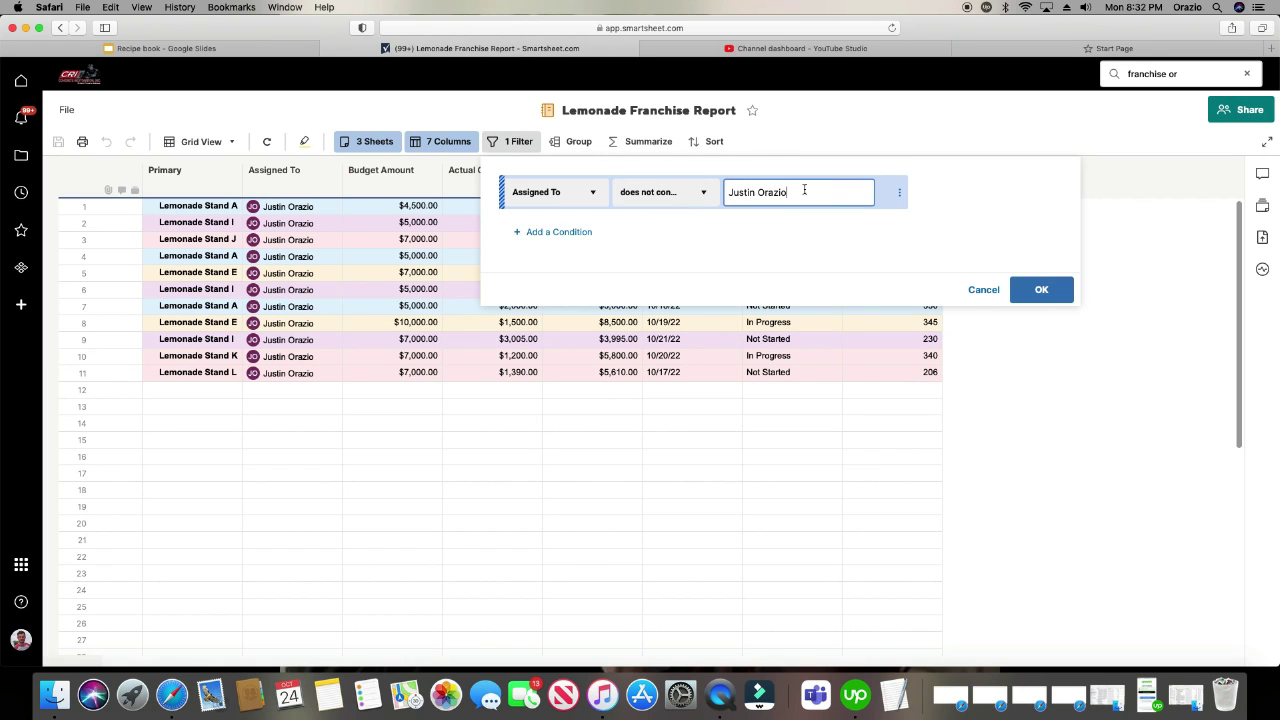
click(1041, 289)
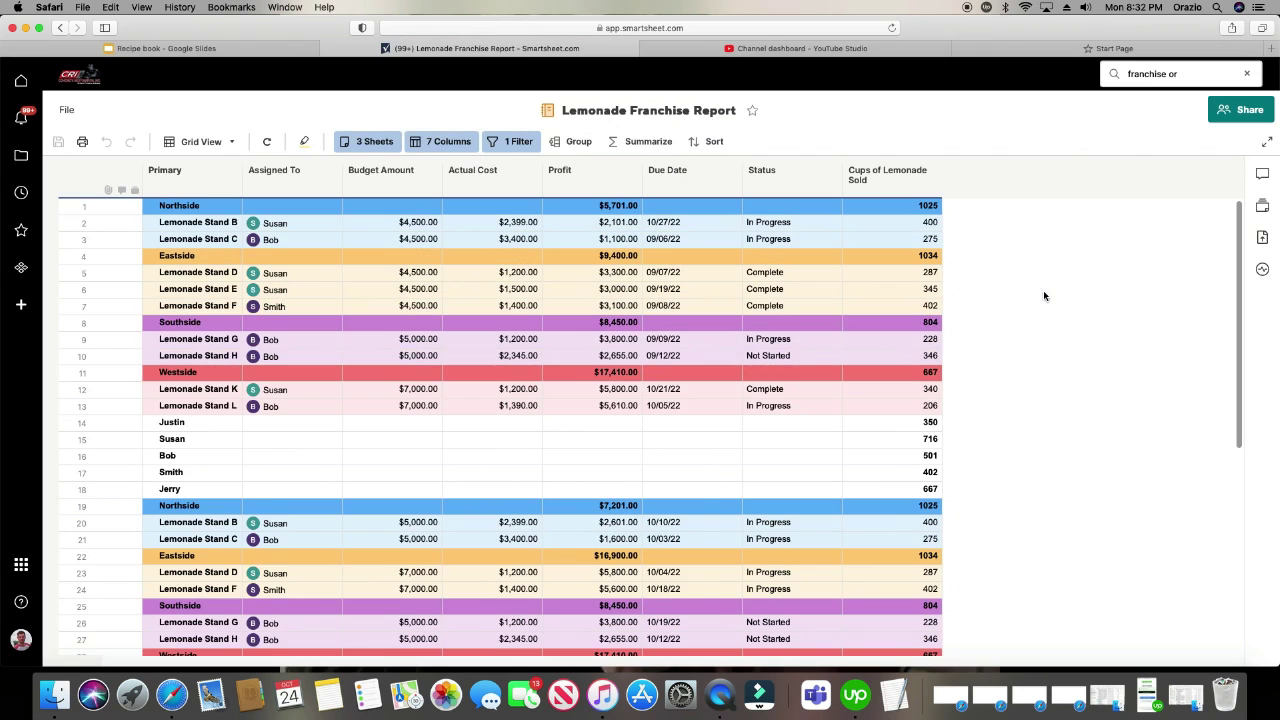
scroll(559, 363, down, 5)
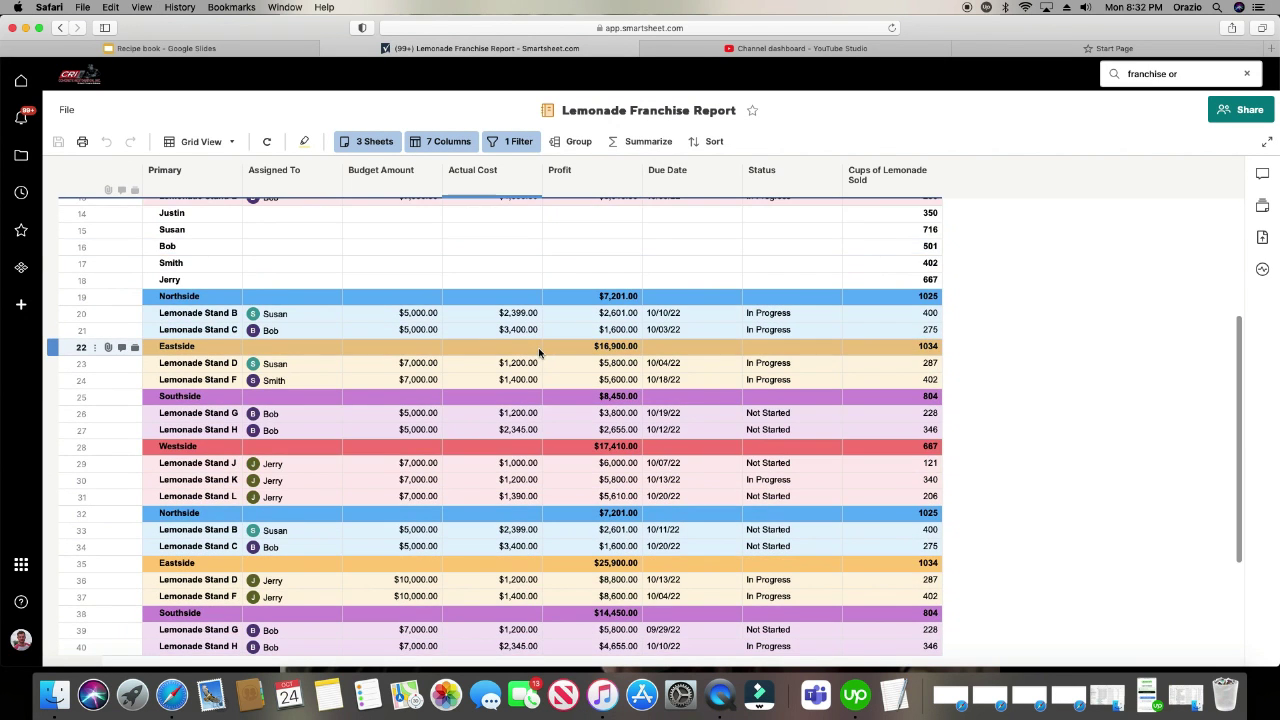
scroll(539, 352, up, 5)
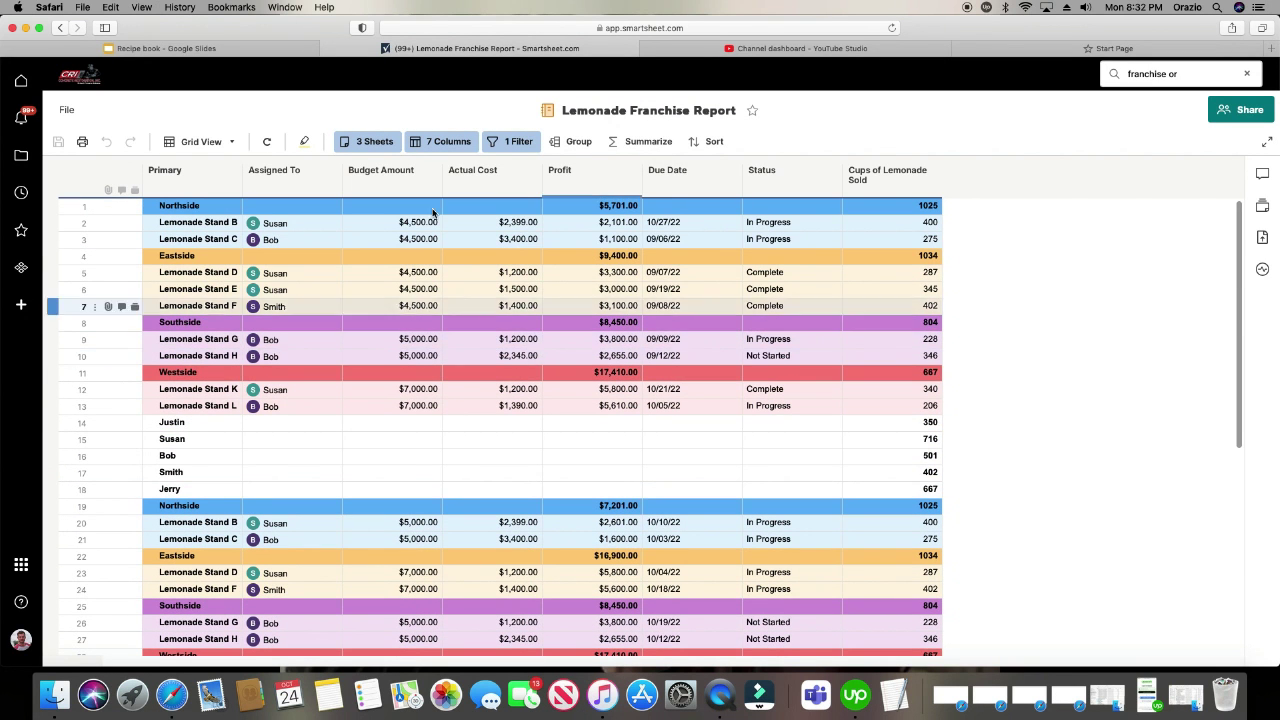
click(516, 141)
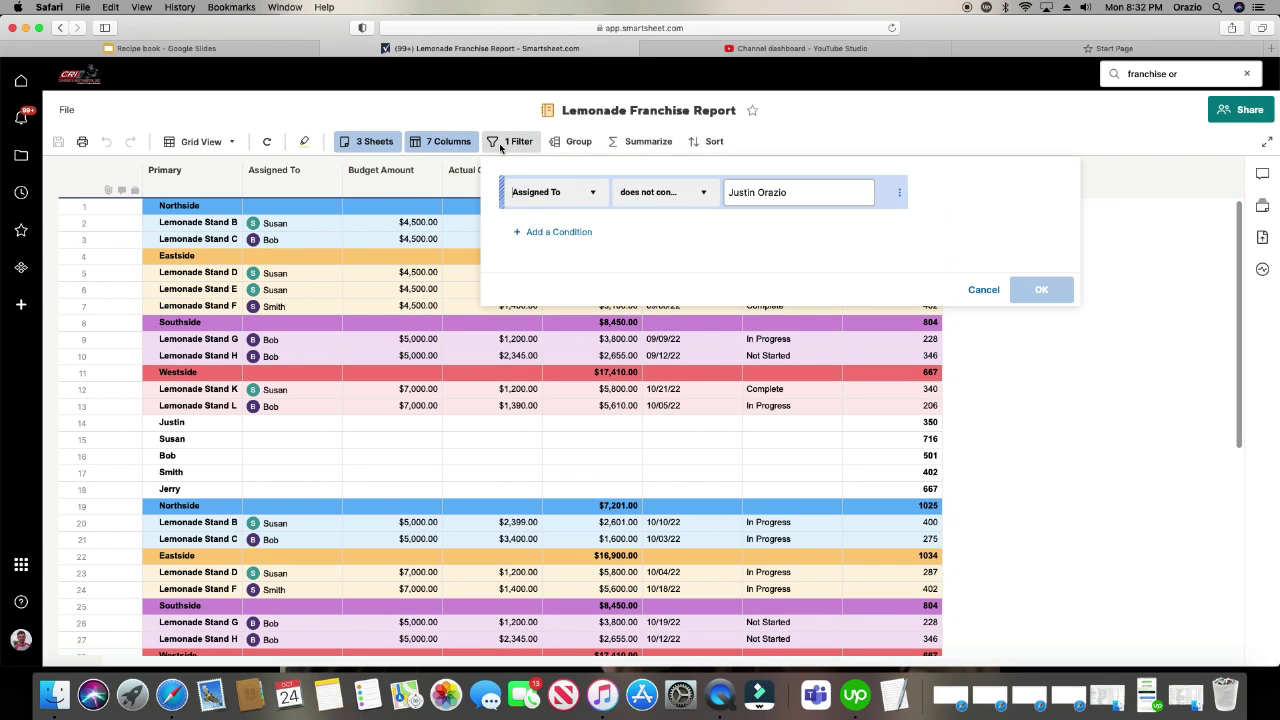
click(668, 195)
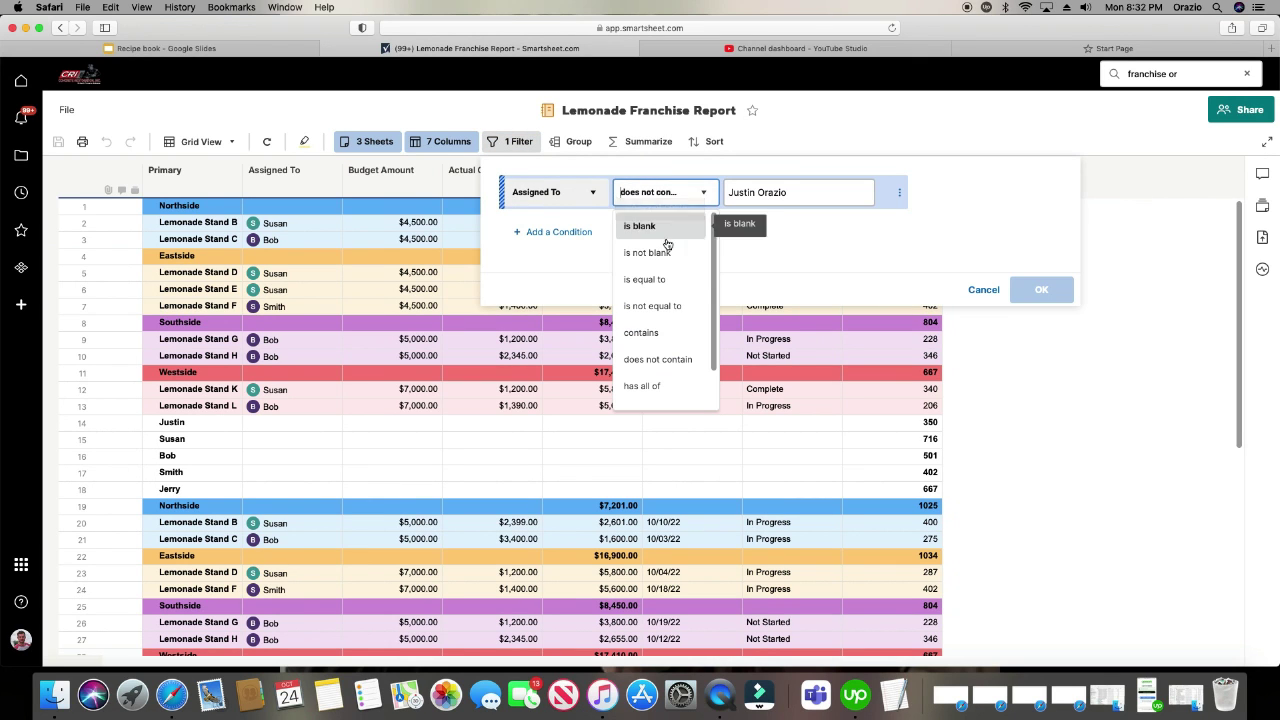
click(680, 333)
click(780, 196)
text(Jus)
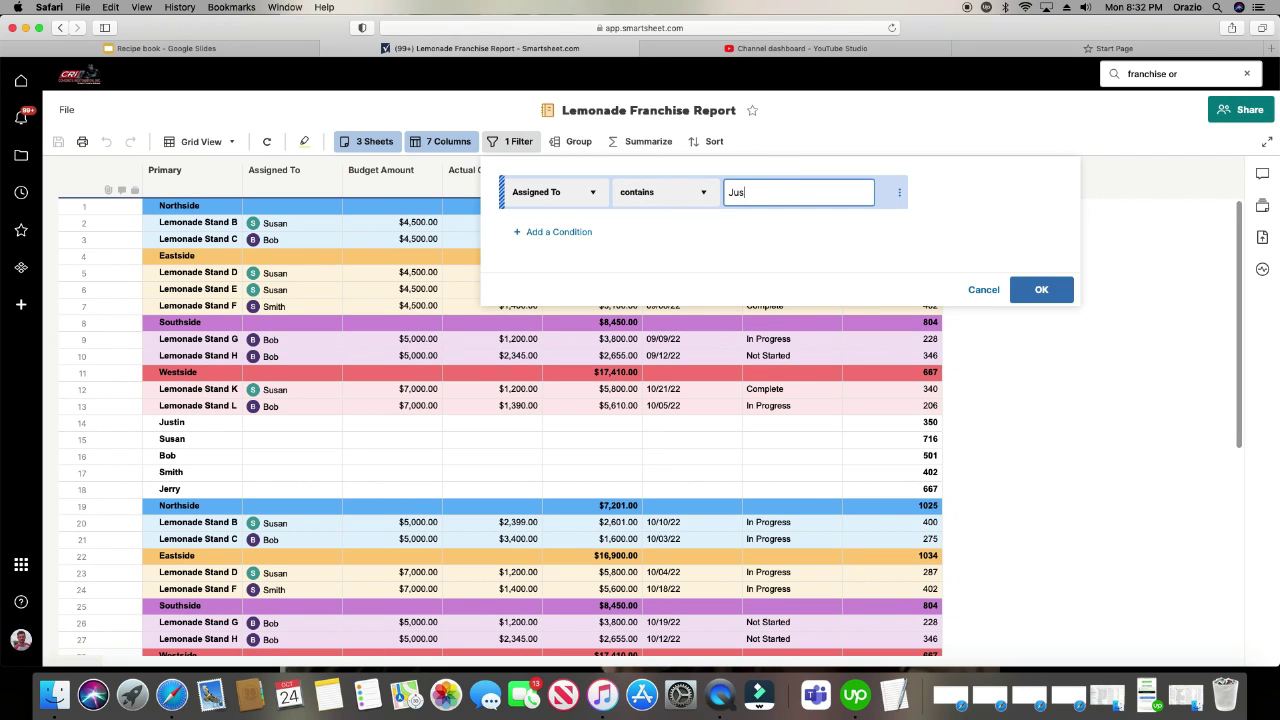
text(tin Orazio)
click(697, 203)
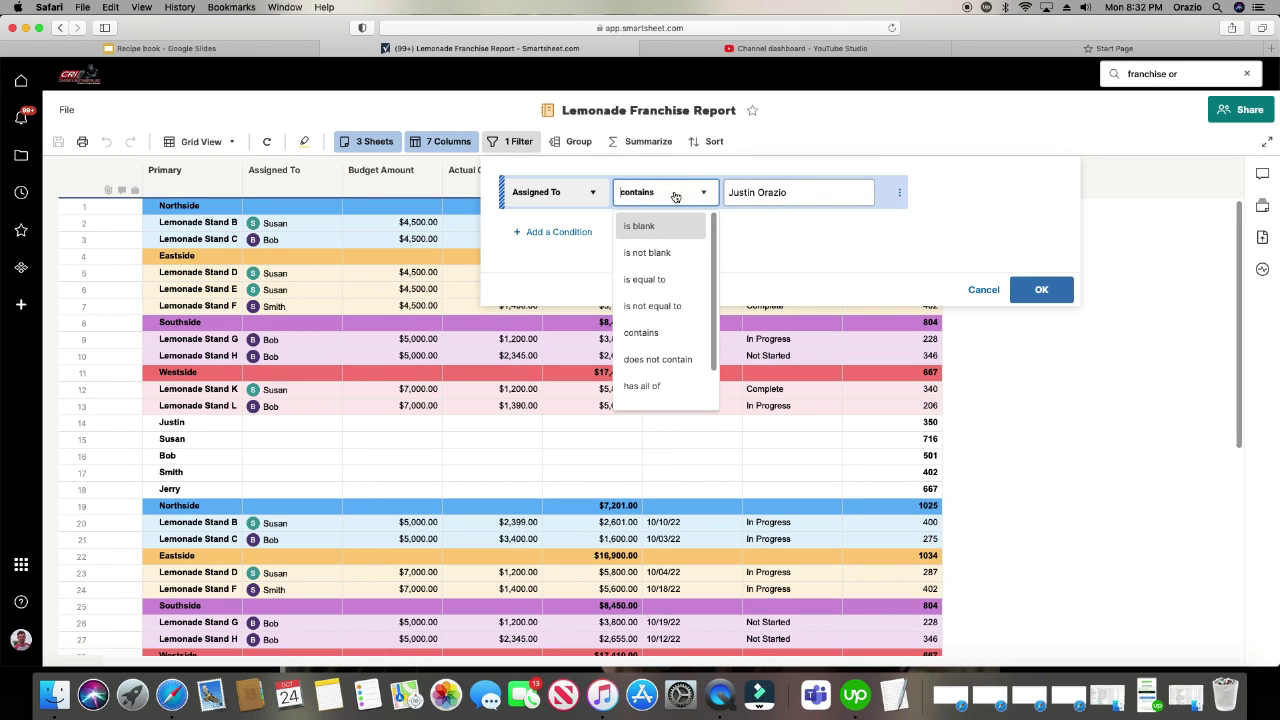
click(672, 283)
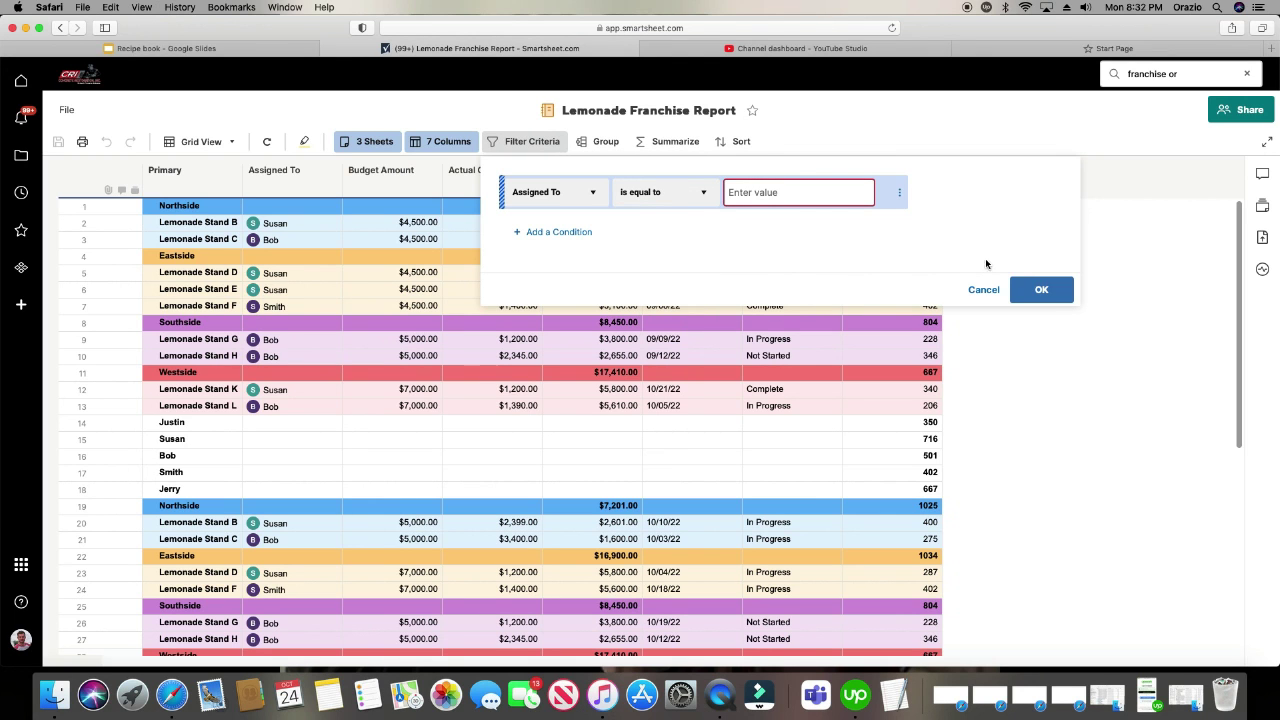
click(1041, 291)
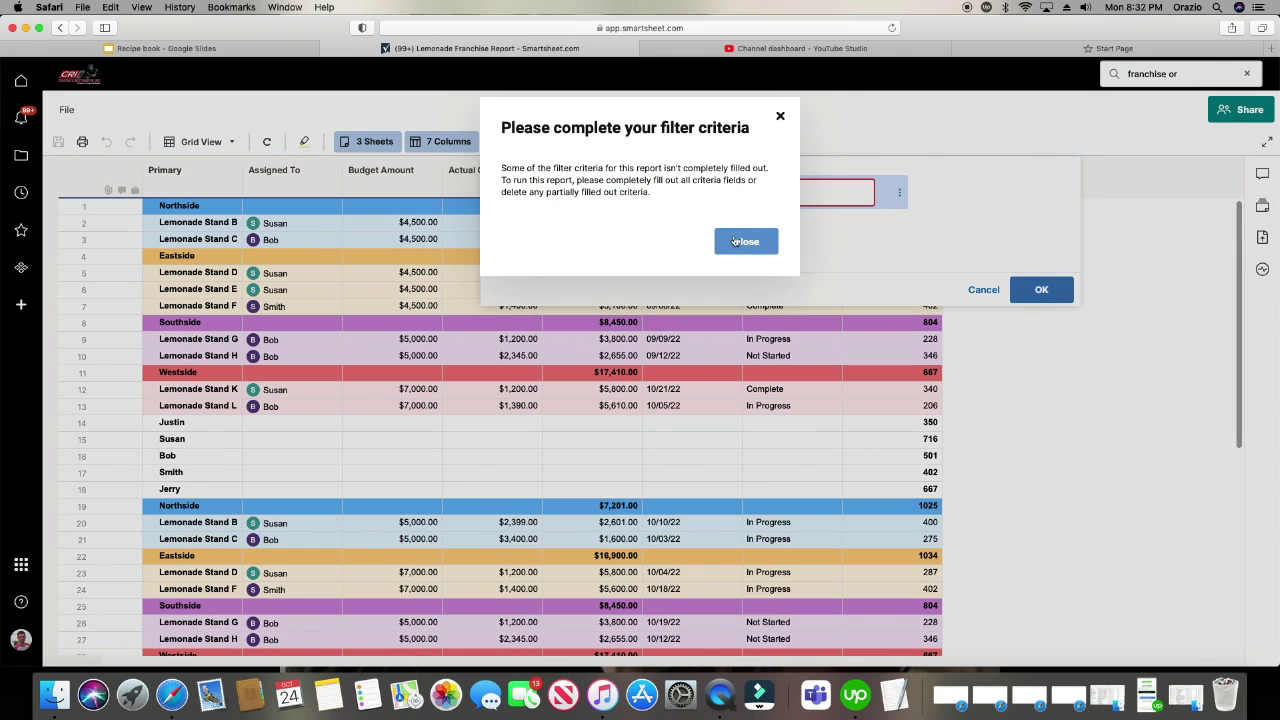
click(749, 241)
click(800, 193)
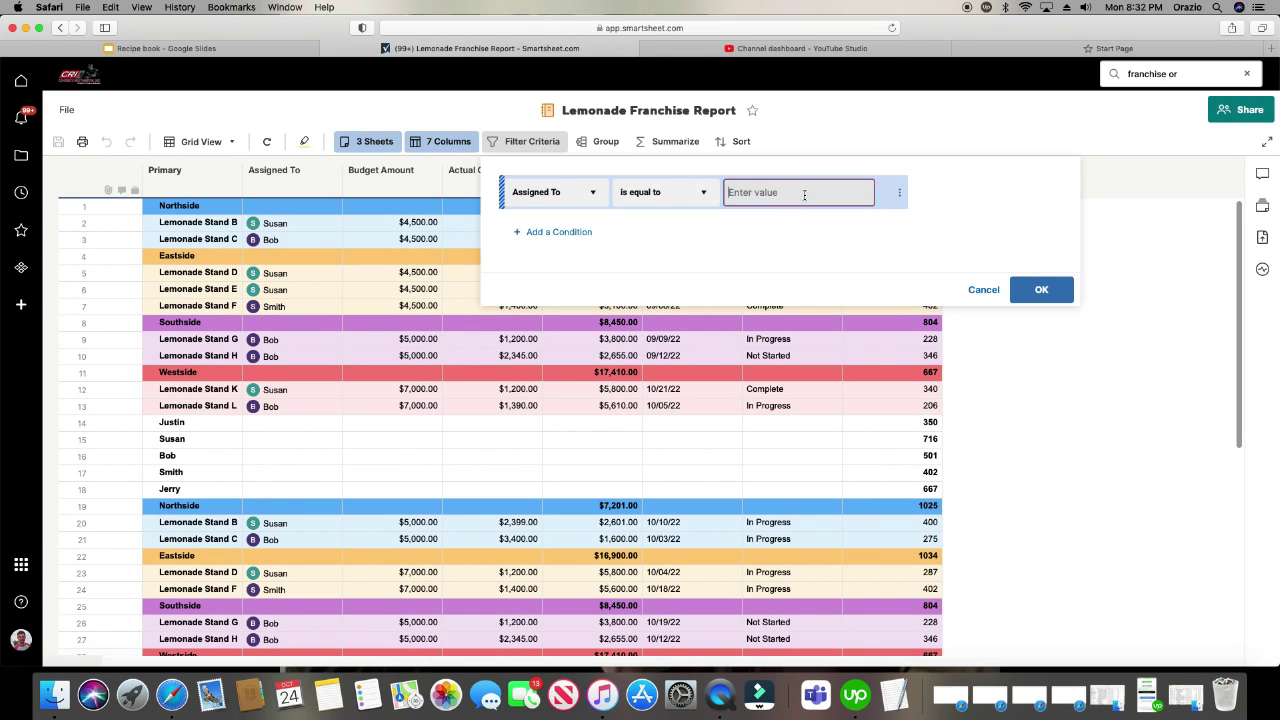
text(Justin Orazio)
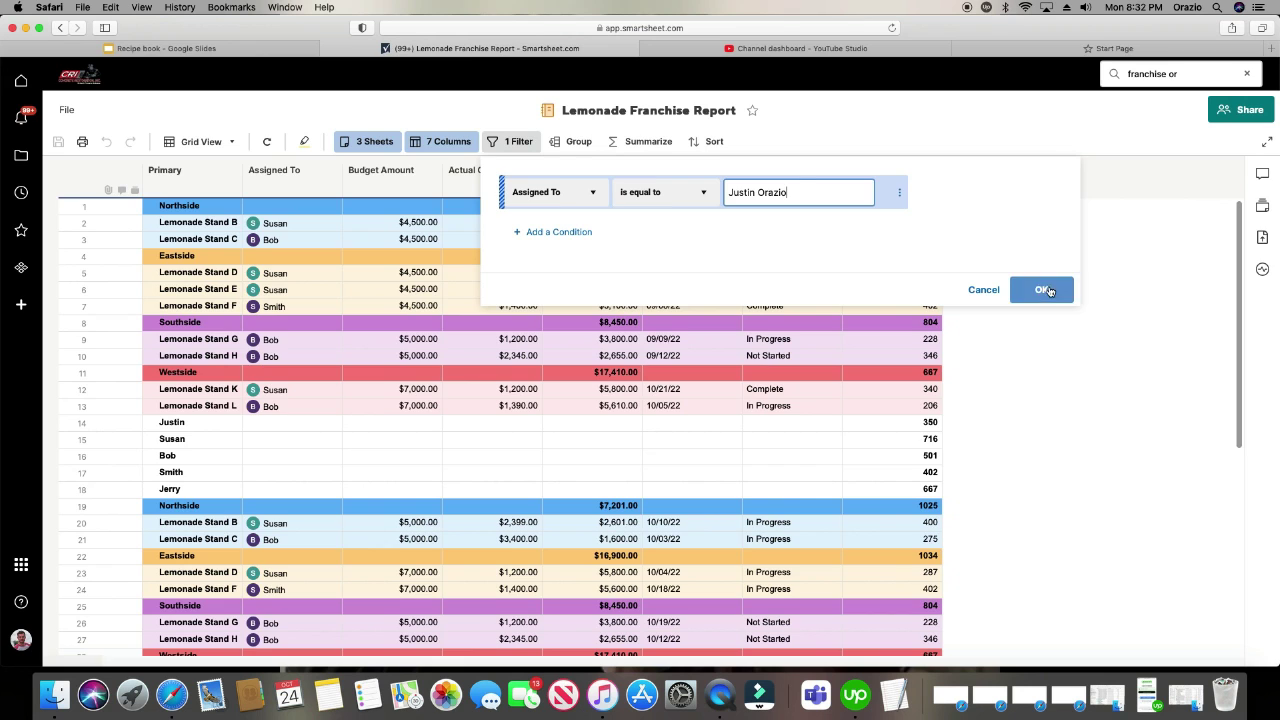
click(1045, 290)
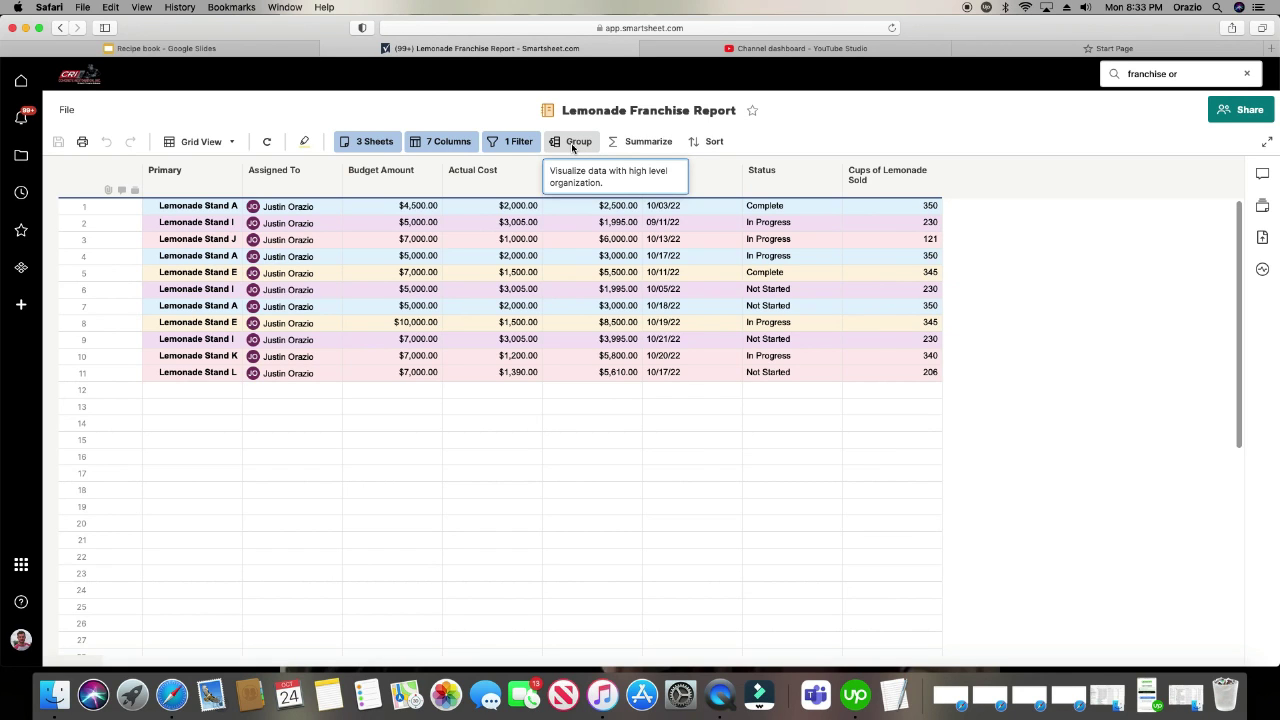
Group the report rows by the Status column in ascending order
click(573, 145)
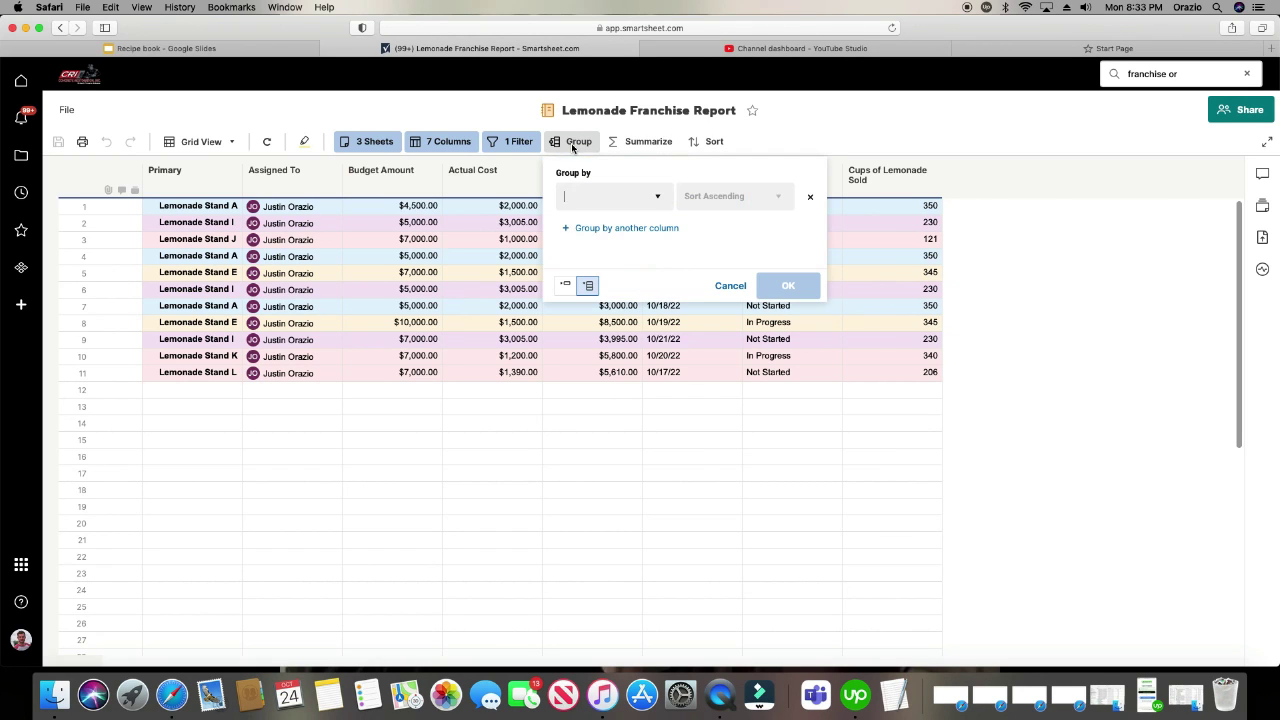
click(655, 201)
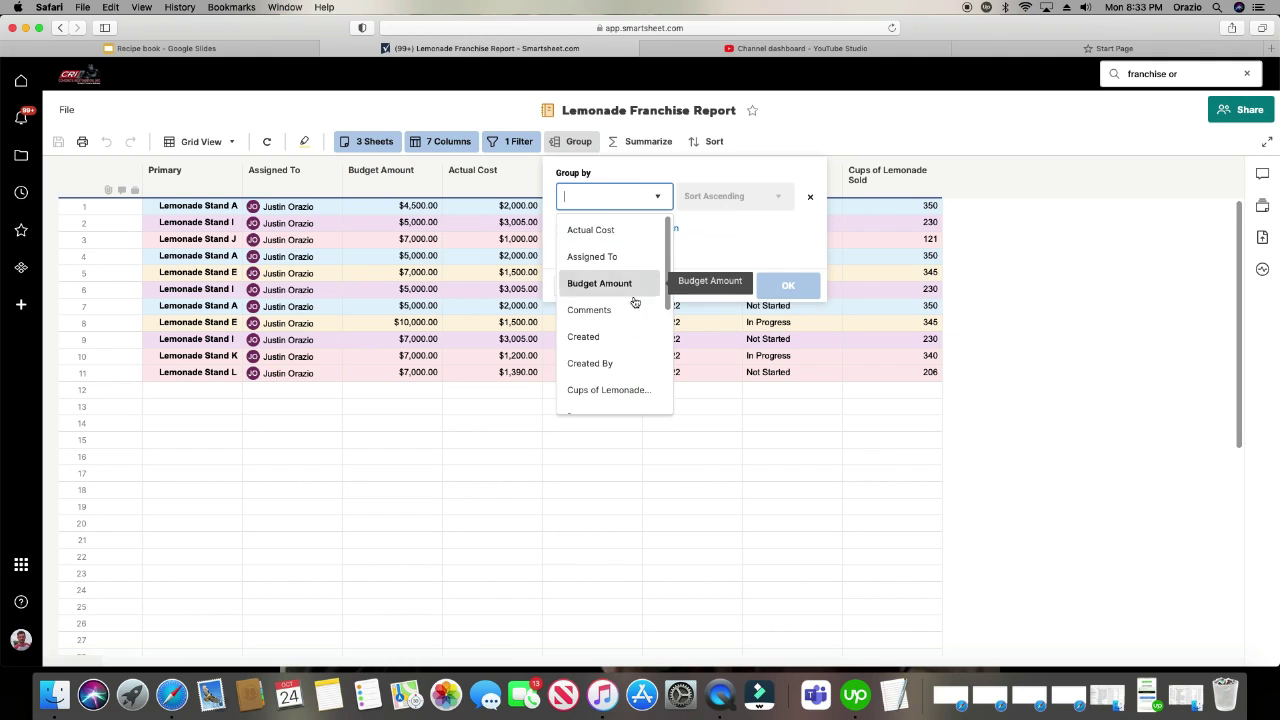
scroll(632, 305, down, 3)
scroll(627, 303, down, 3)
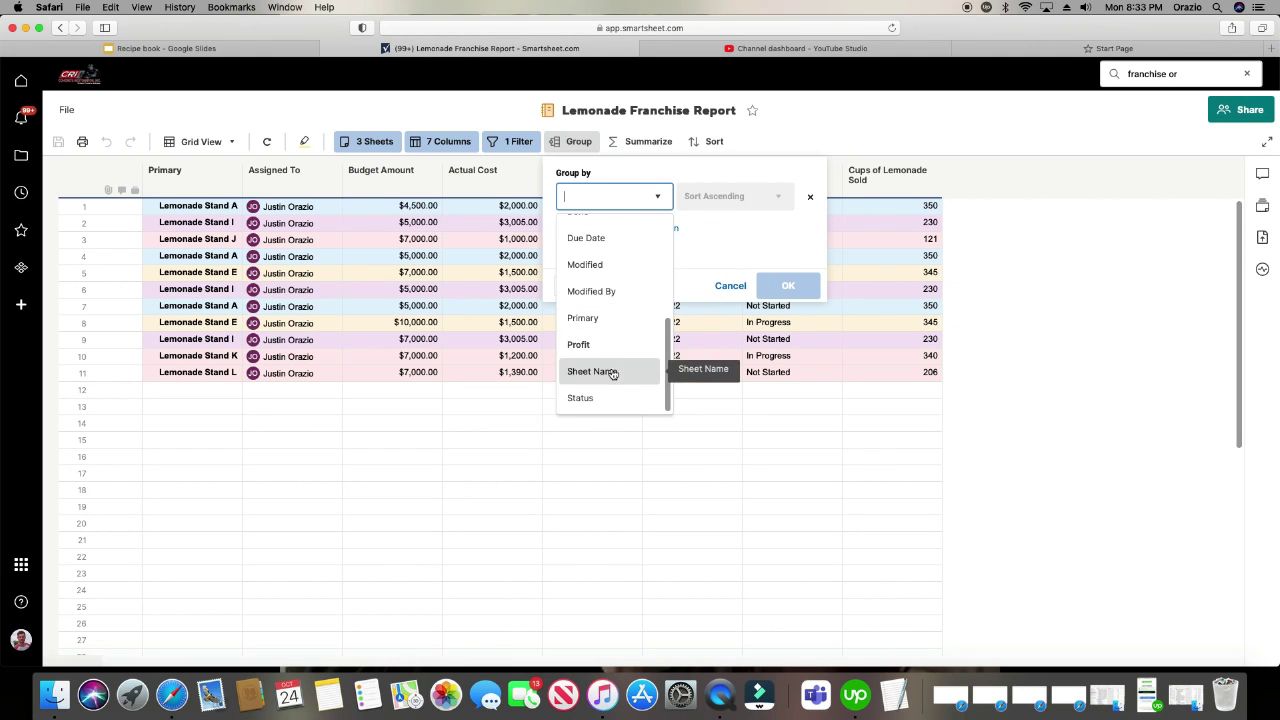
click(598, 399)
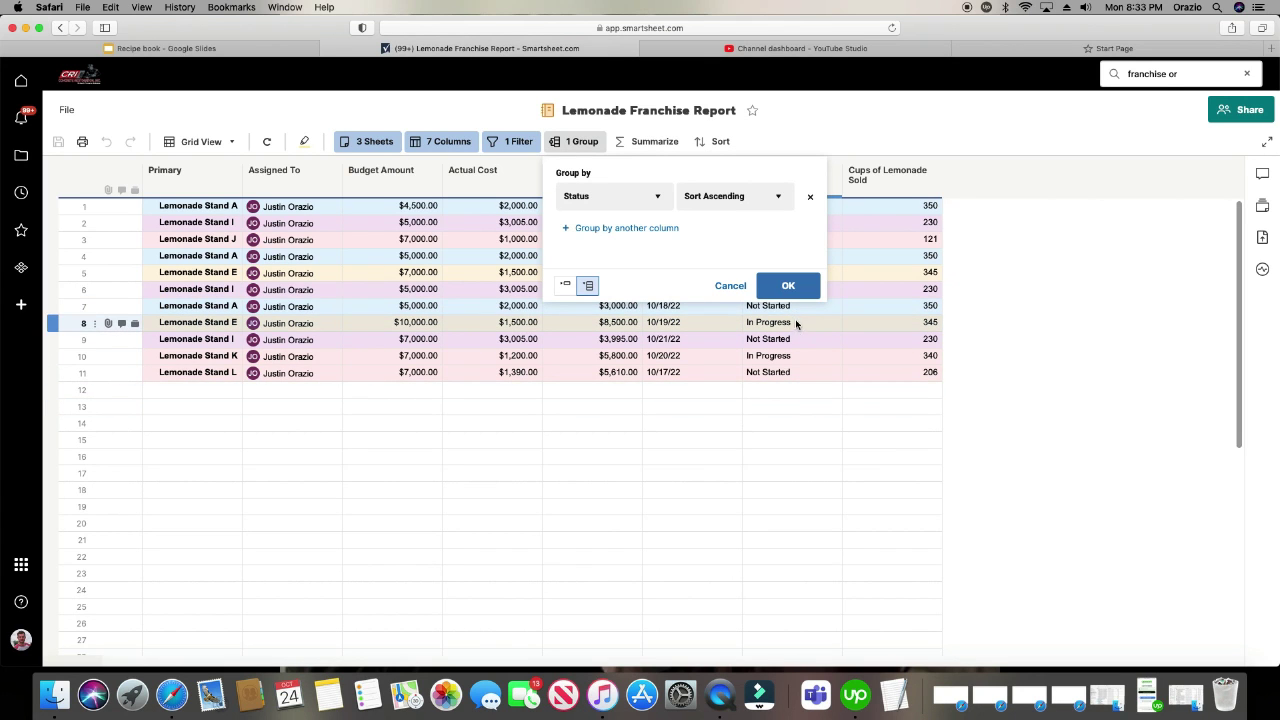
click(752, 200)
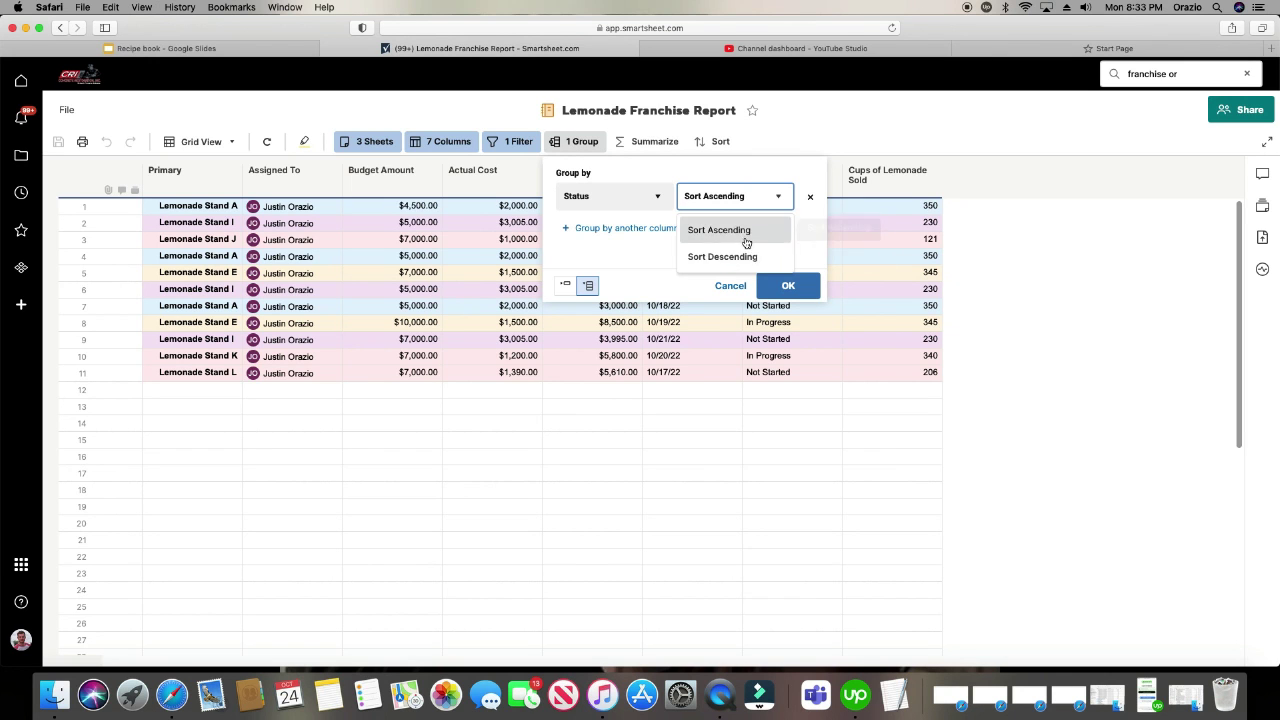
click(746, 239)
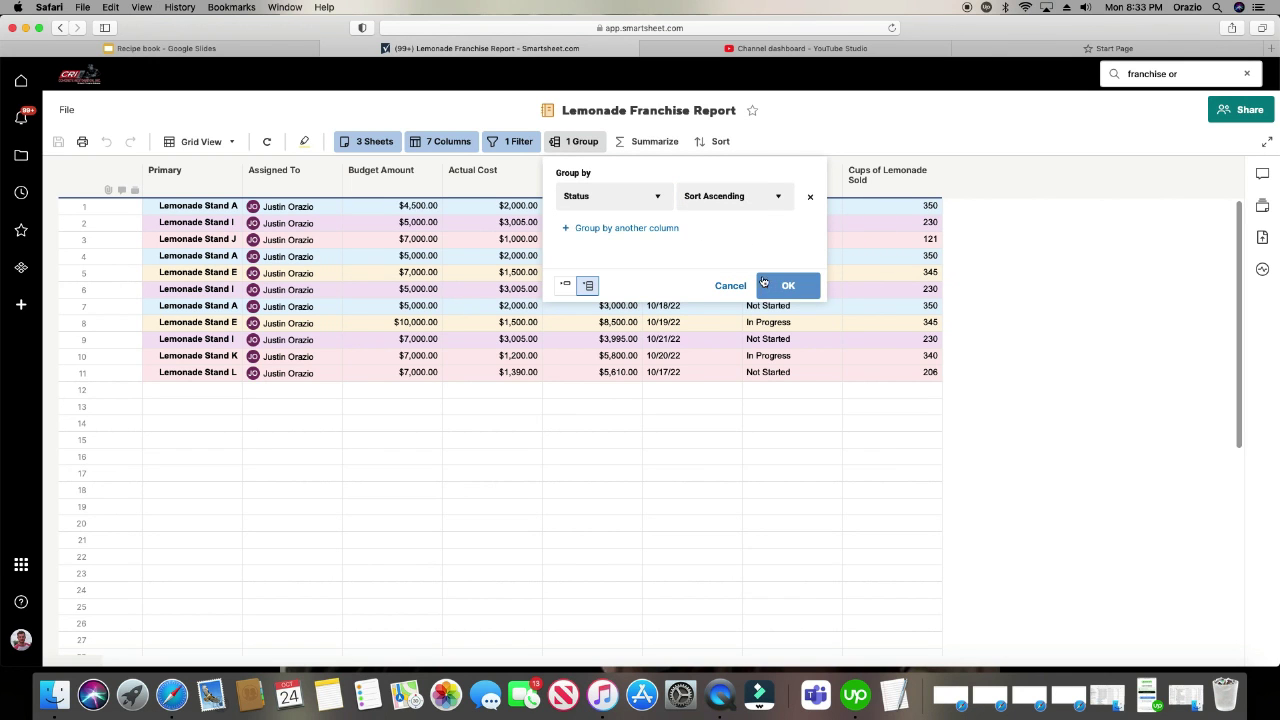
click(786, 286)
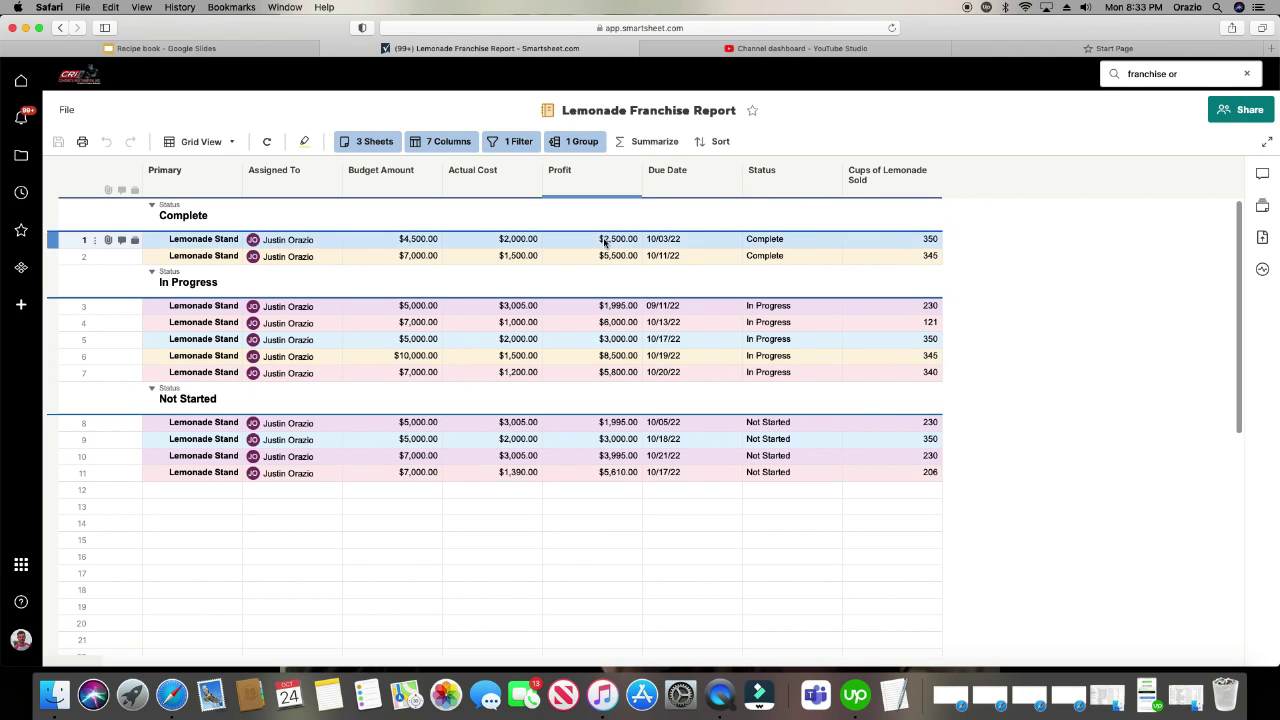
click(576, 141)
click(637, 196)
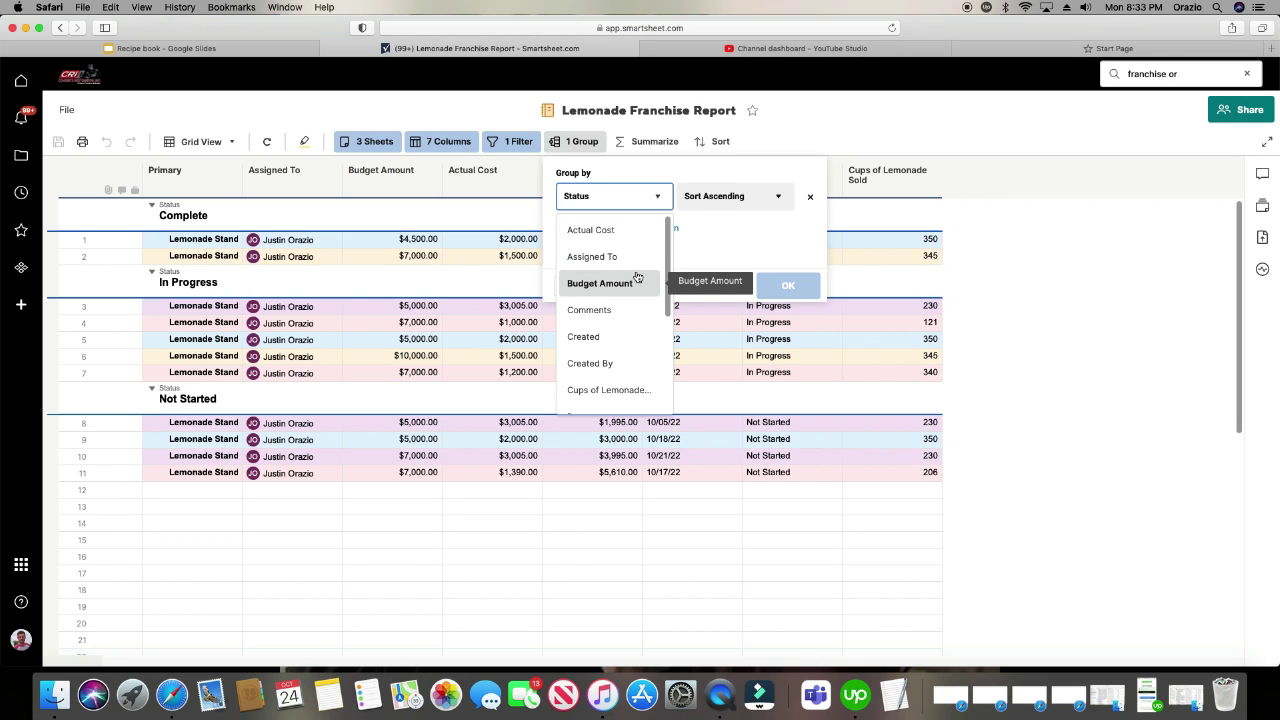
scroll(637, 276, down, 2)
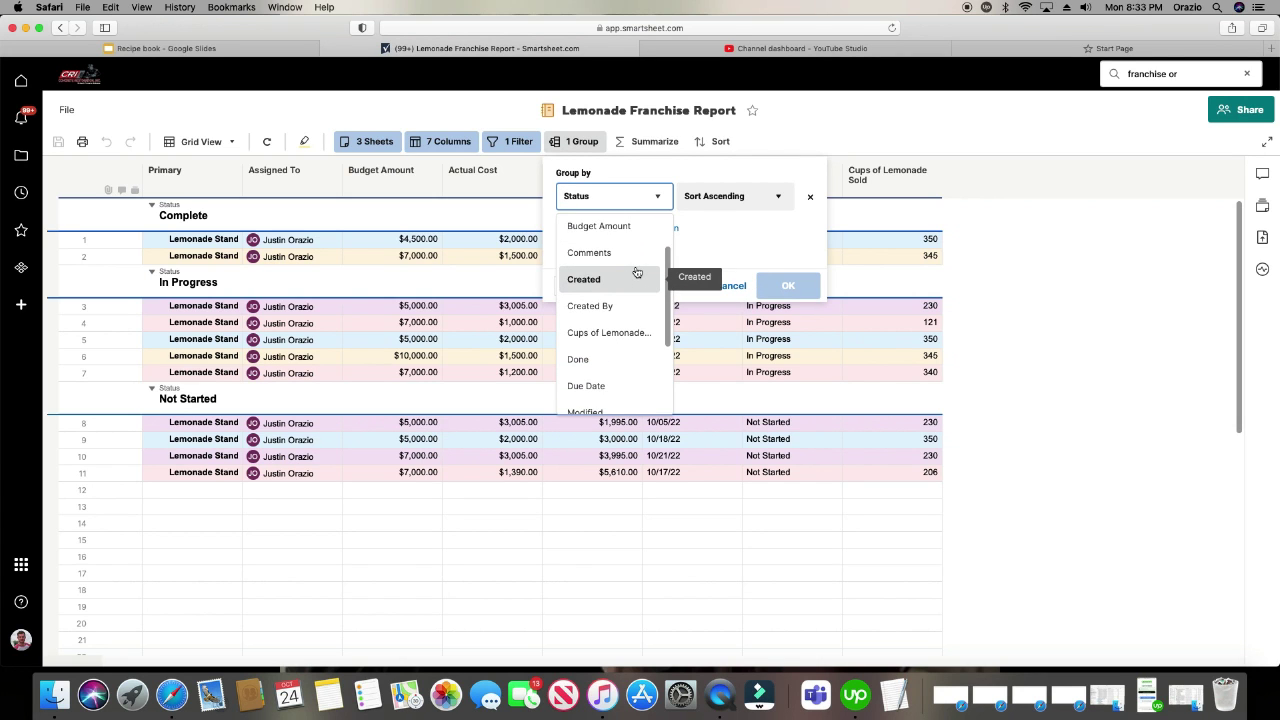
click(630, 374)
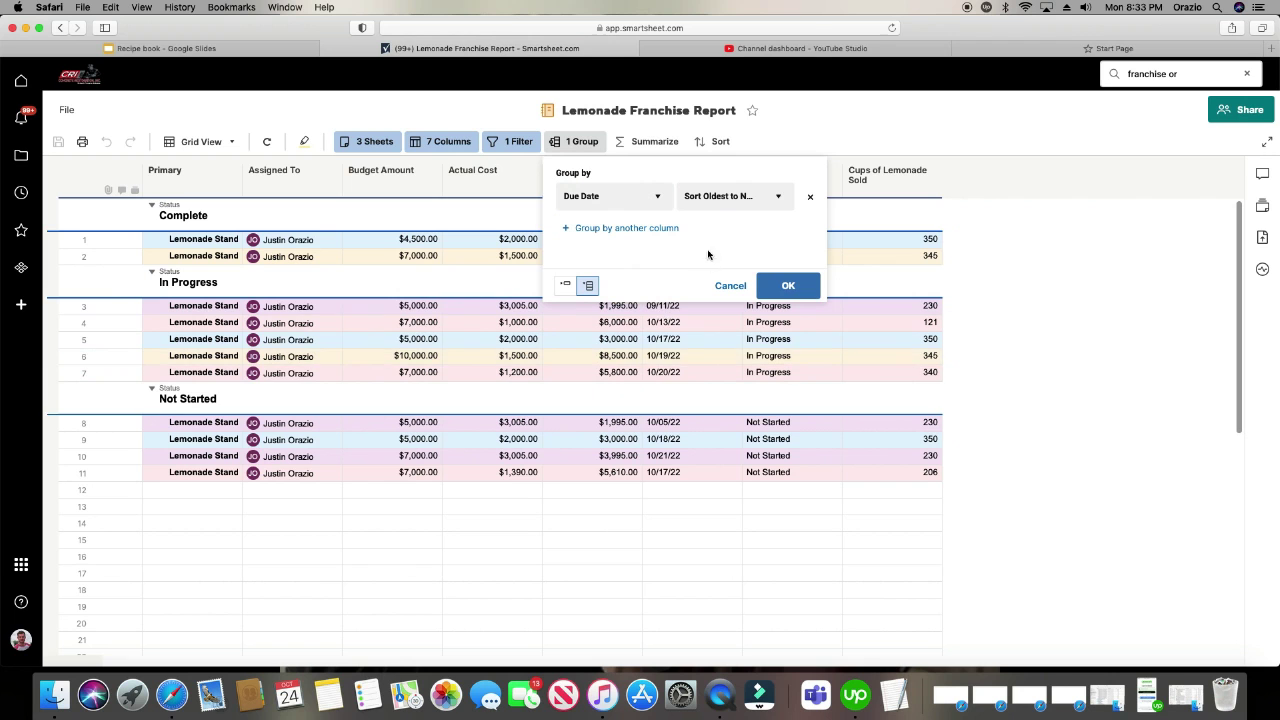
click(718, 200)
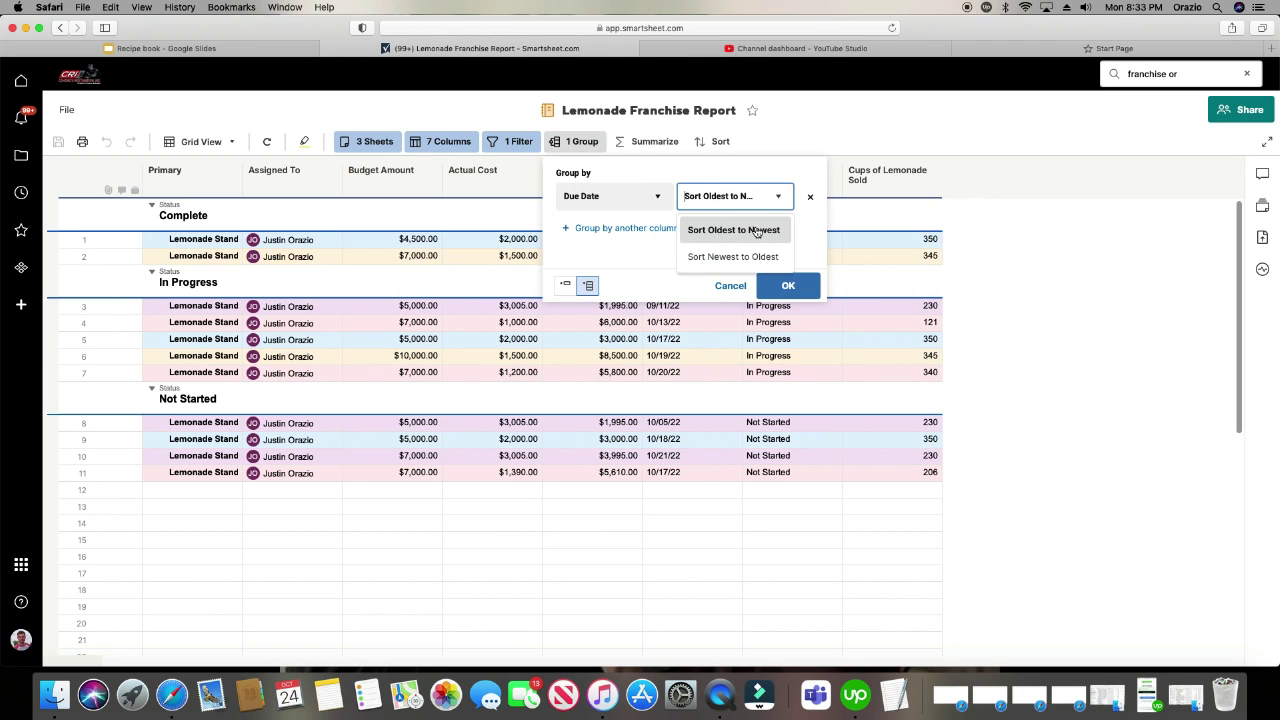
click(758, 232)
click(788, 287)
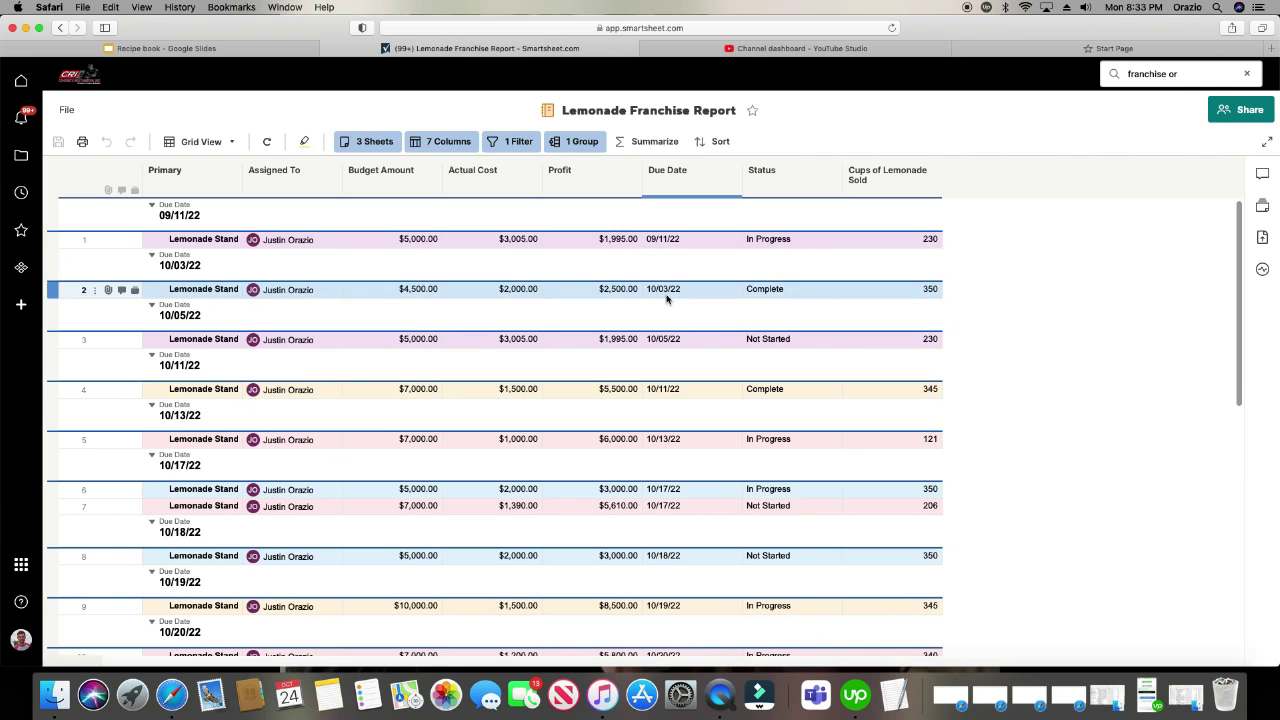
click(577, 145)
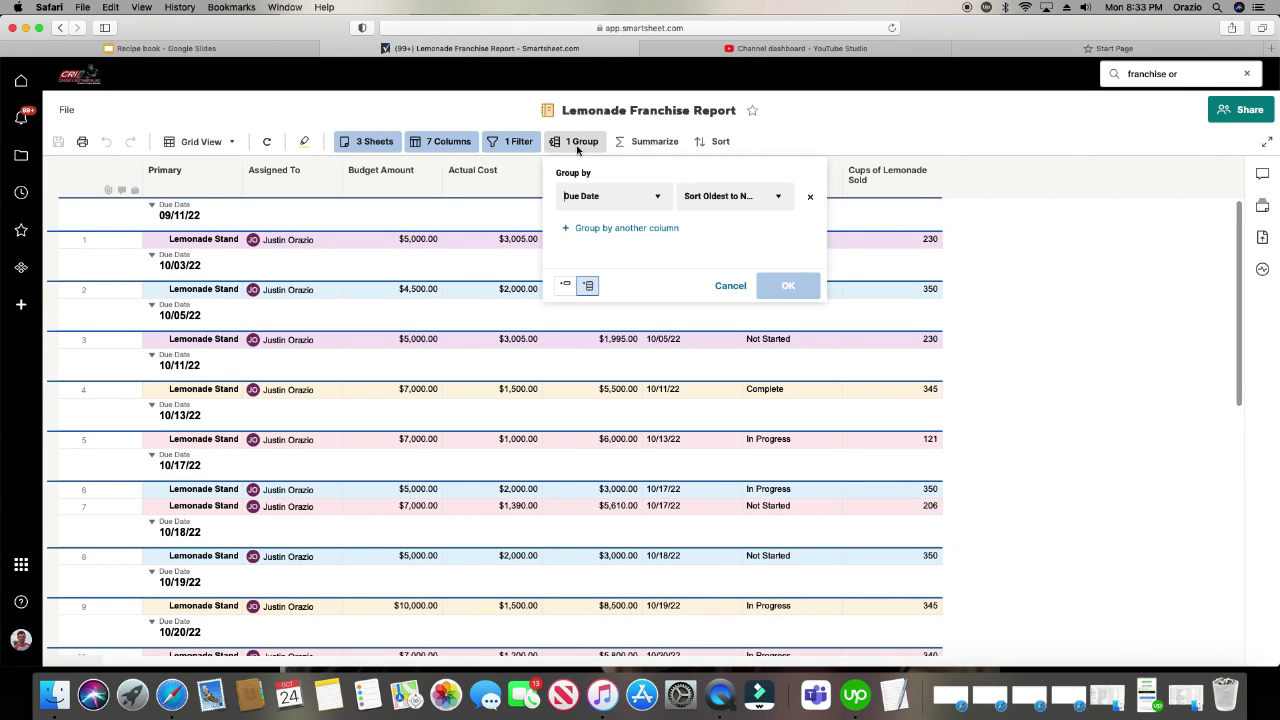
click(651, 203)
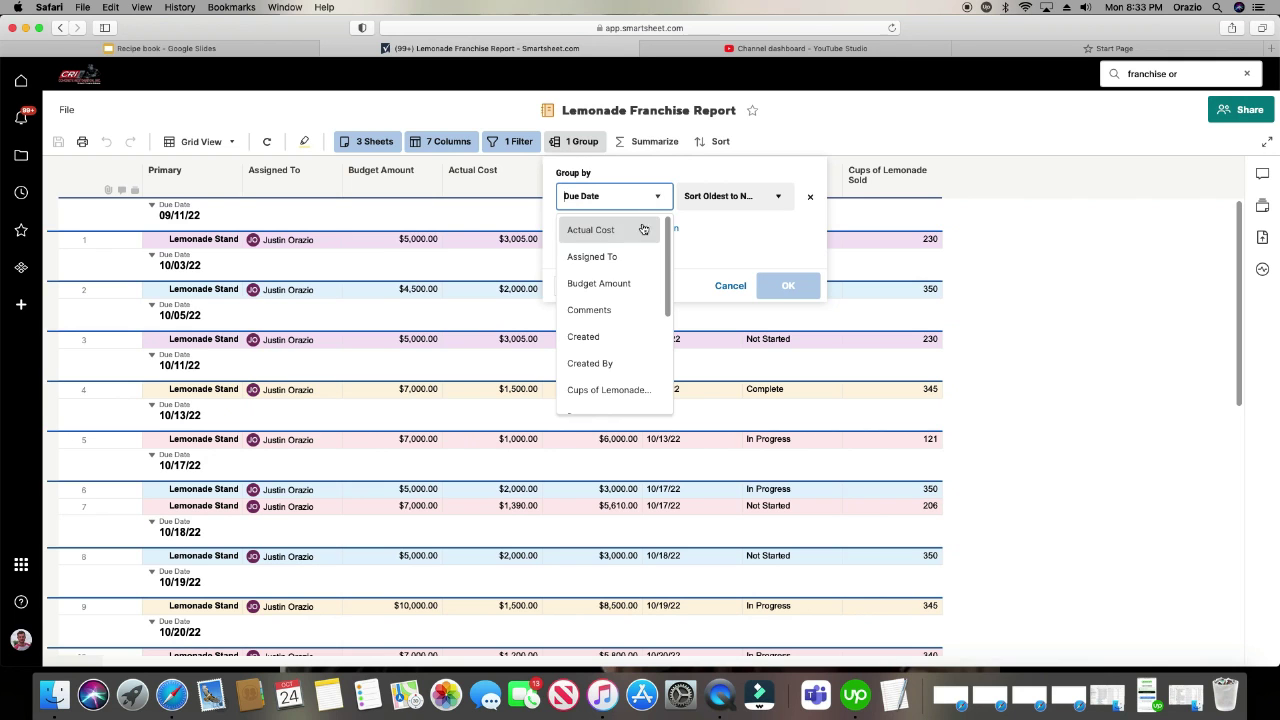
scroll(632, 279, down, 2)
scroll(632, 277, down, 2)
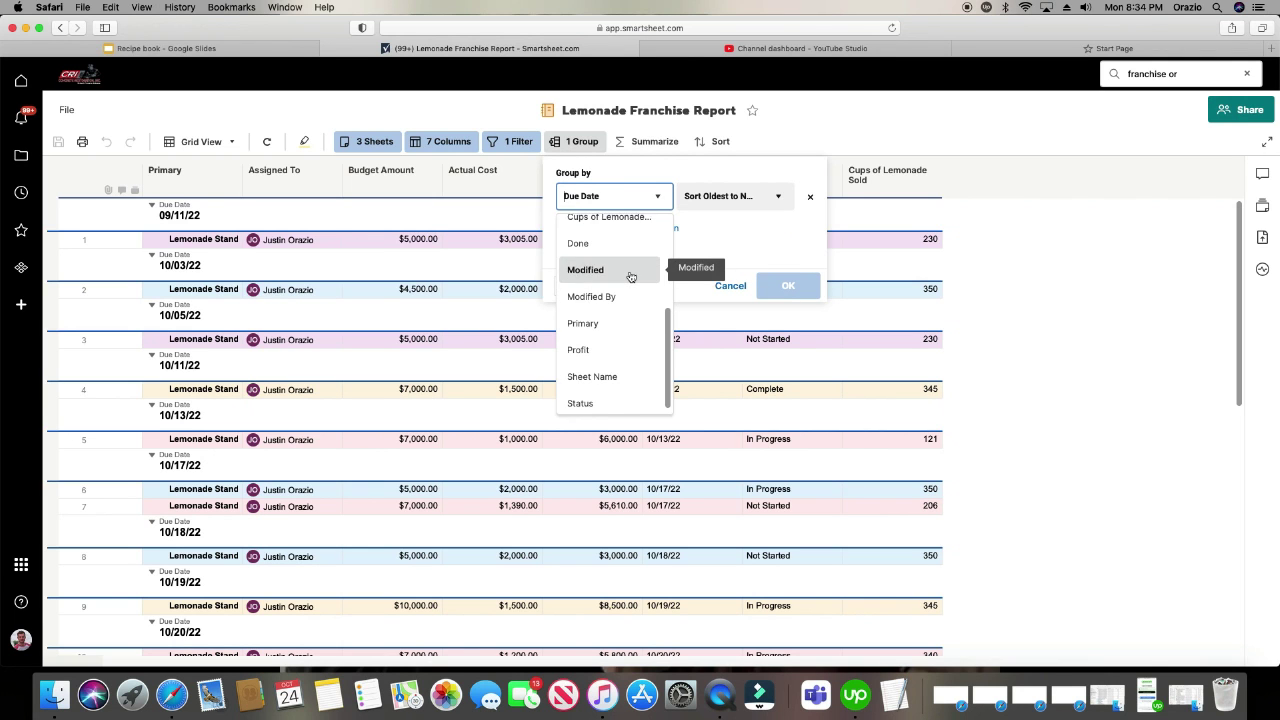
click(637, 398)
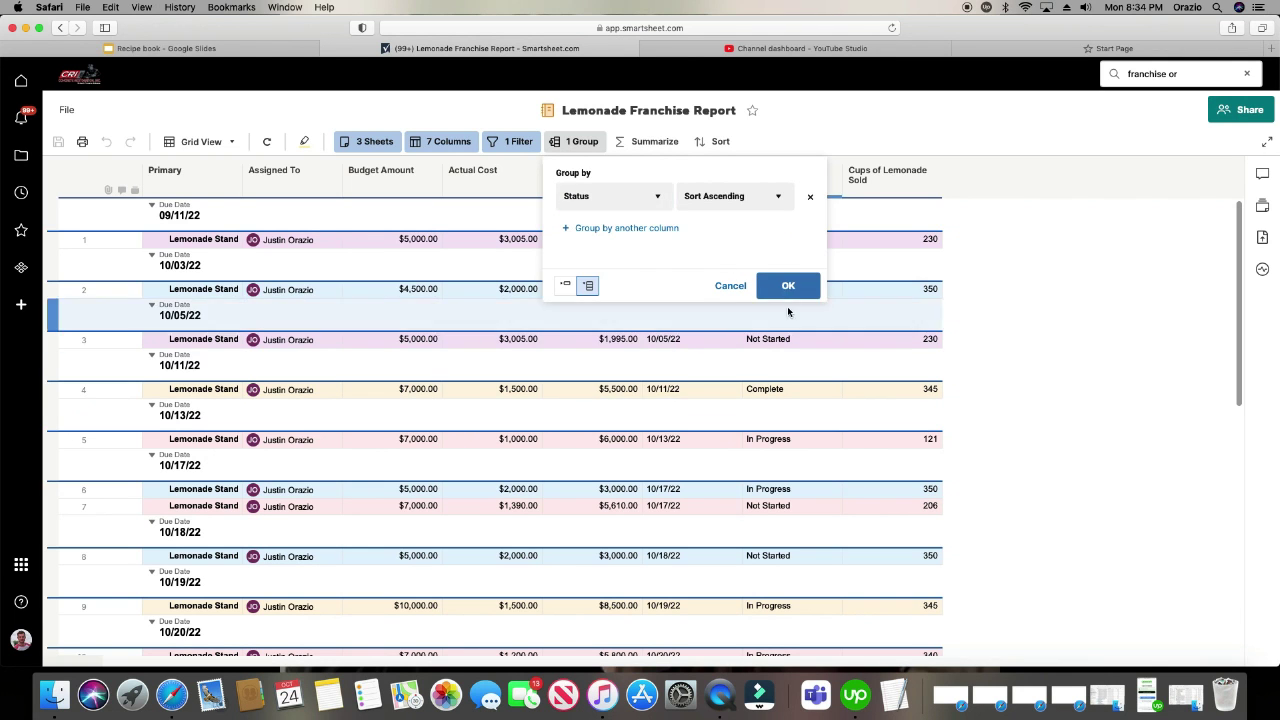
click(787, 285)
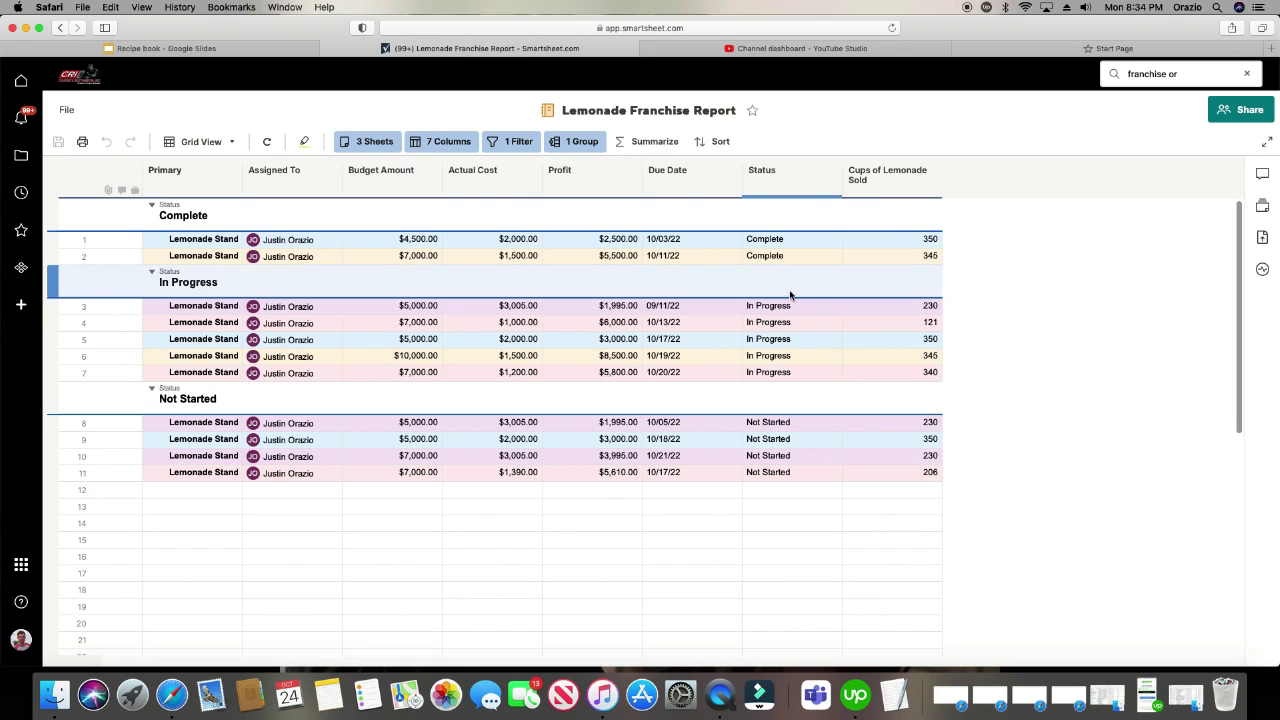
Add a second filter condition based on the Due Date field
click(507, 144)
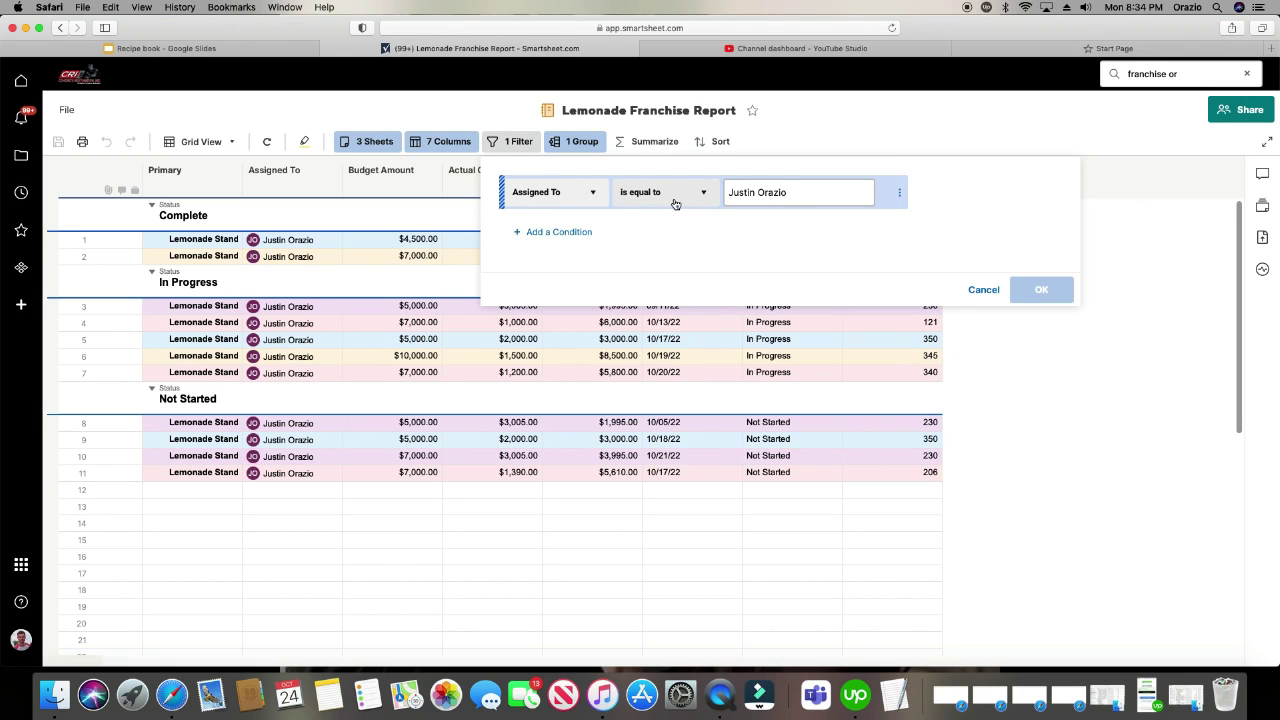
click(773, 198)
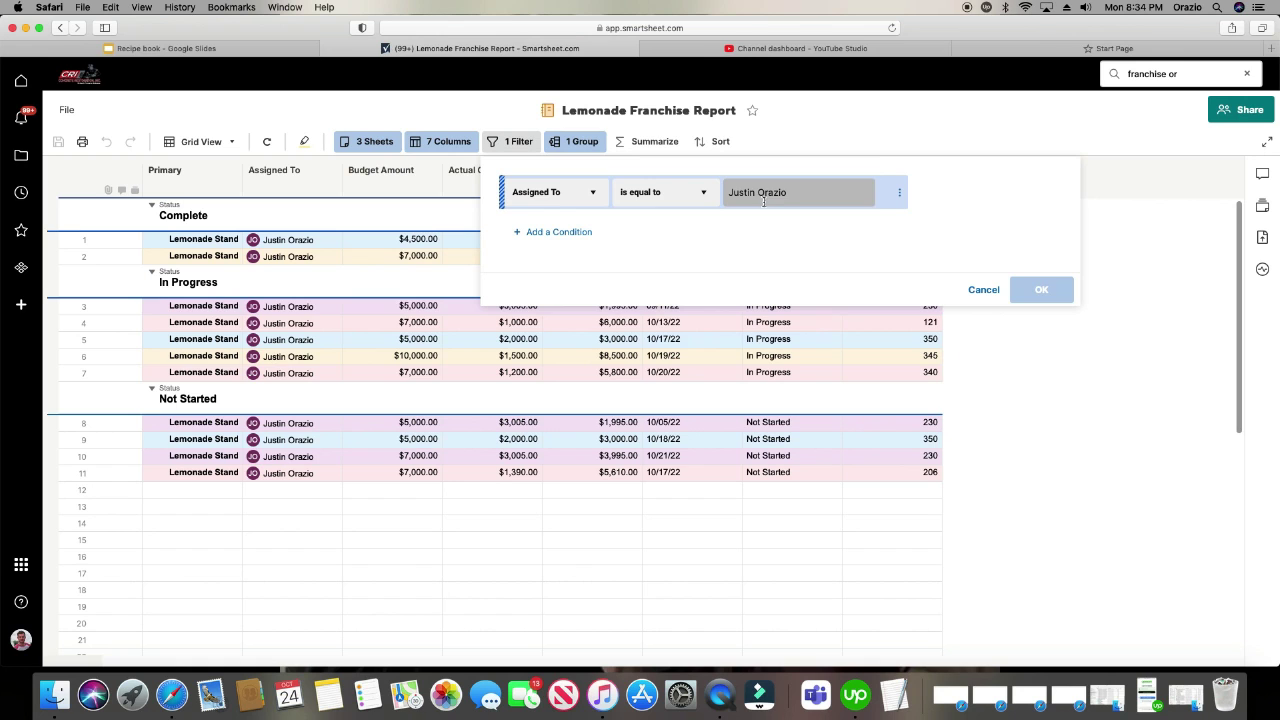
click(1042, 410)
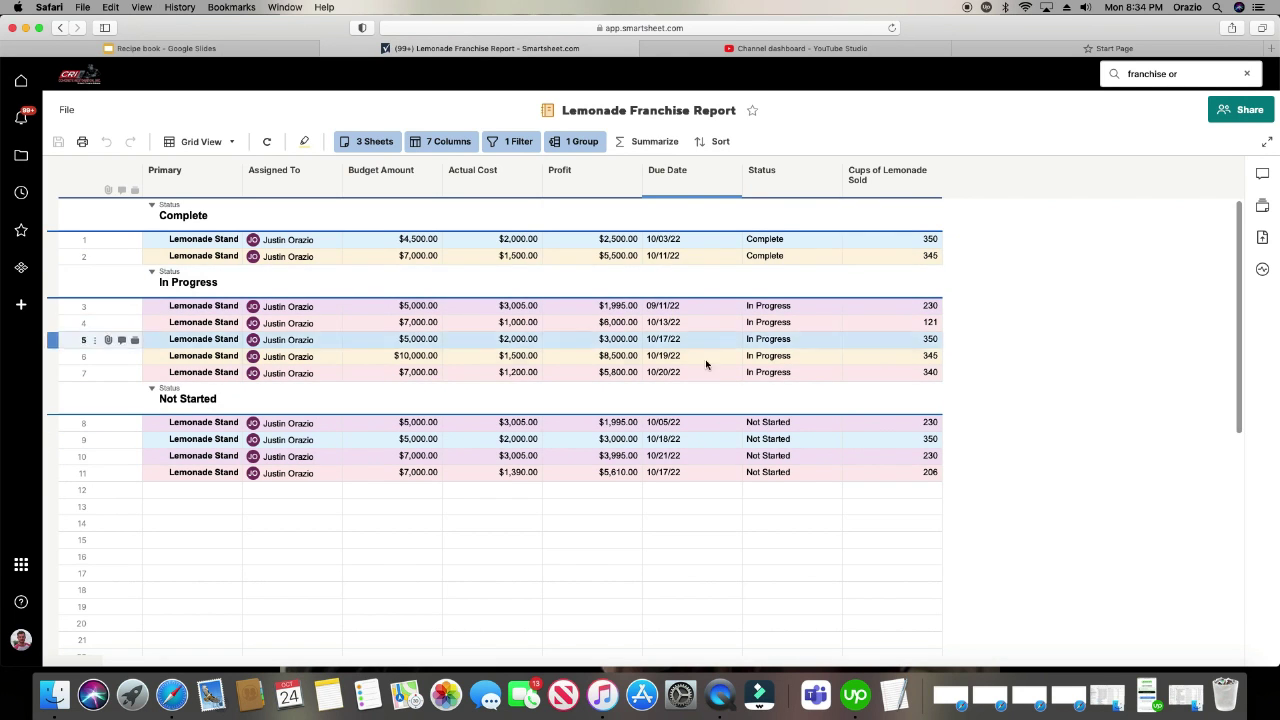
click(516, 147)
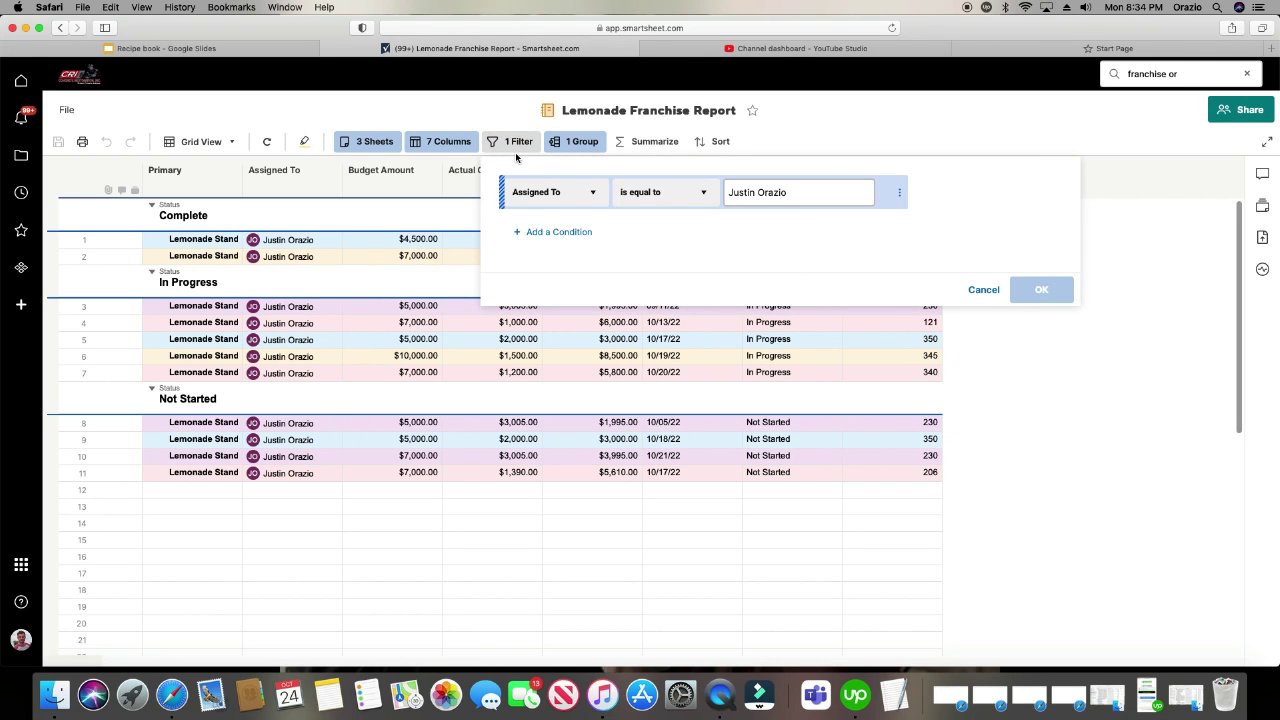
click(557, 232)
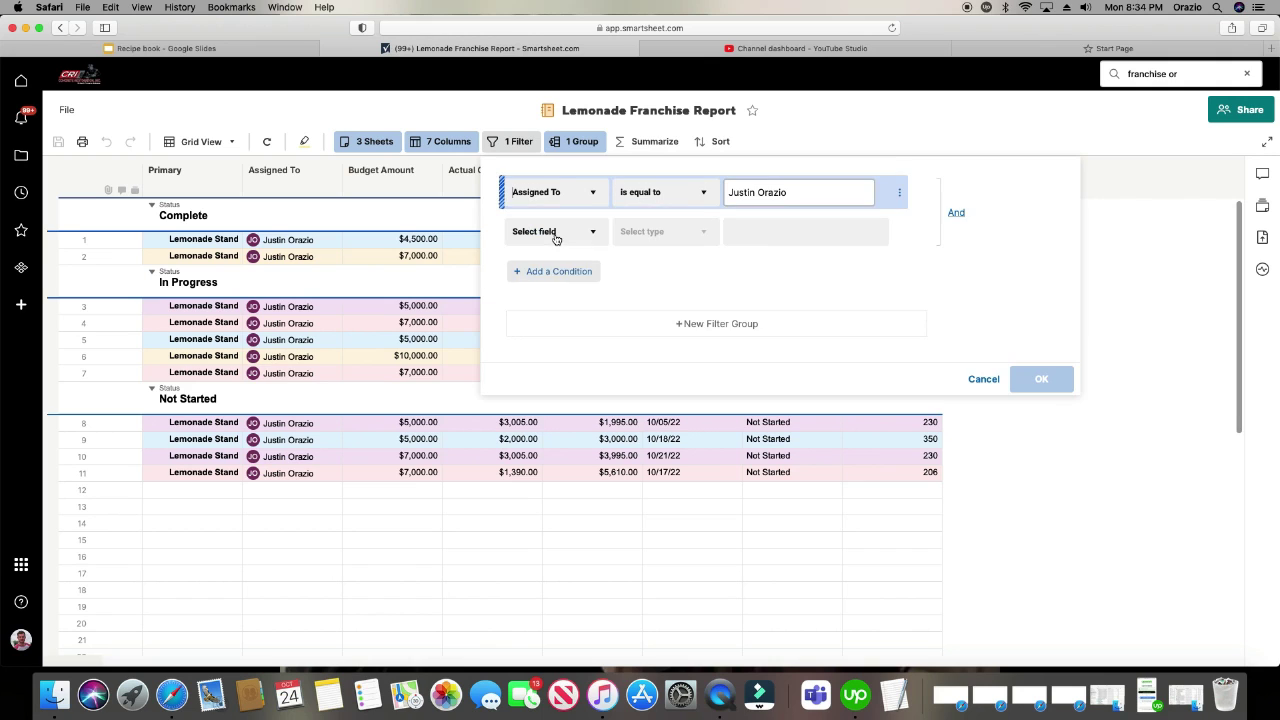
click(954, 220)
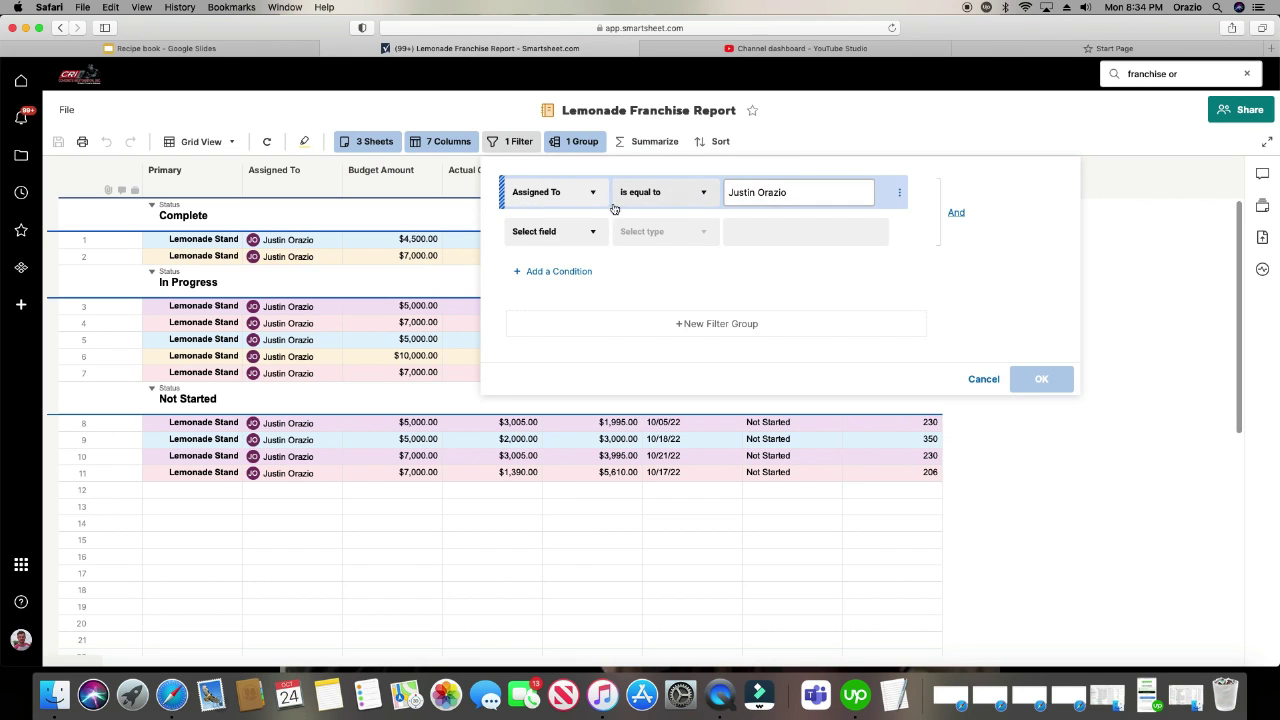
click(592, 234)
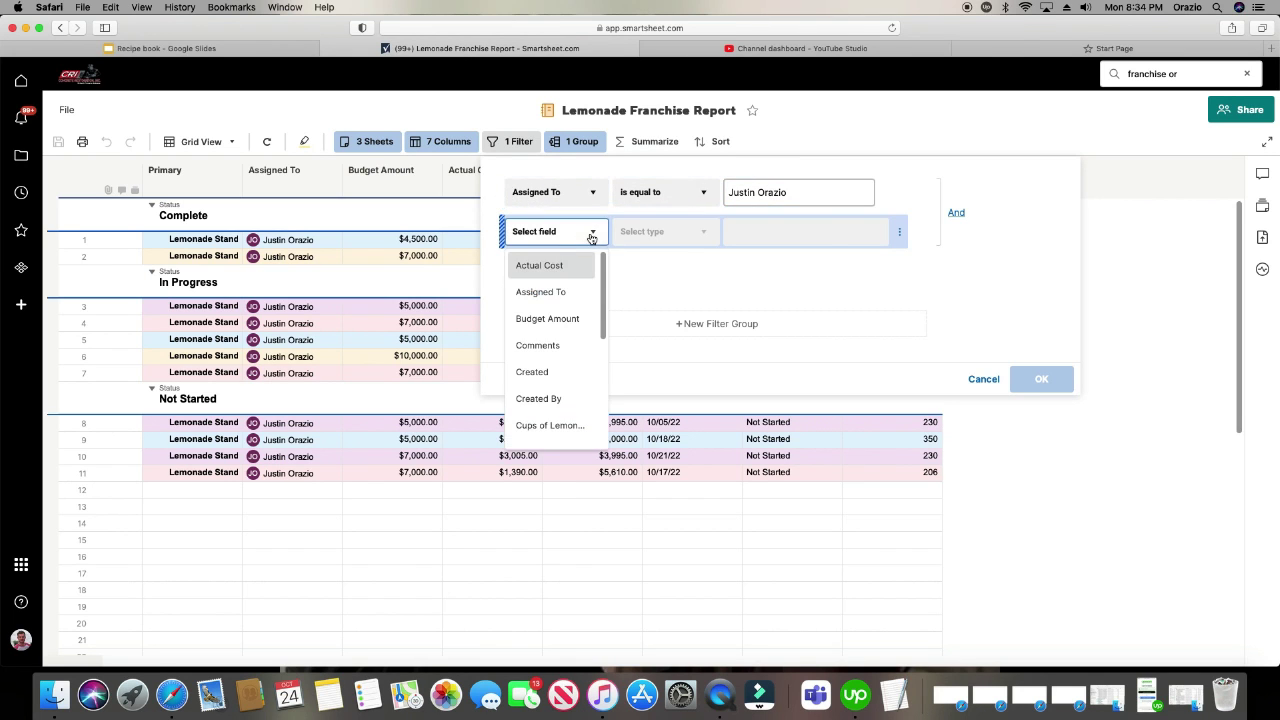
scroll(565, 312, down, 1)
scroll(563, 310, down, 3)
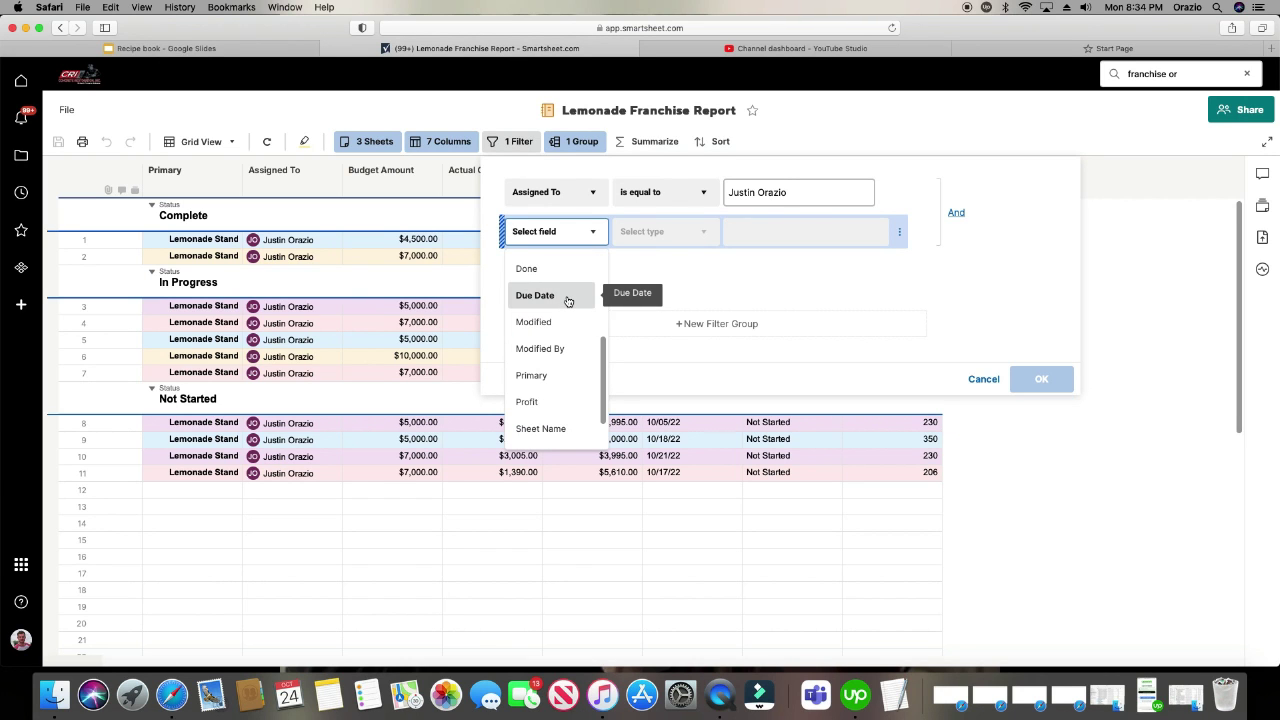
click(567, 297)
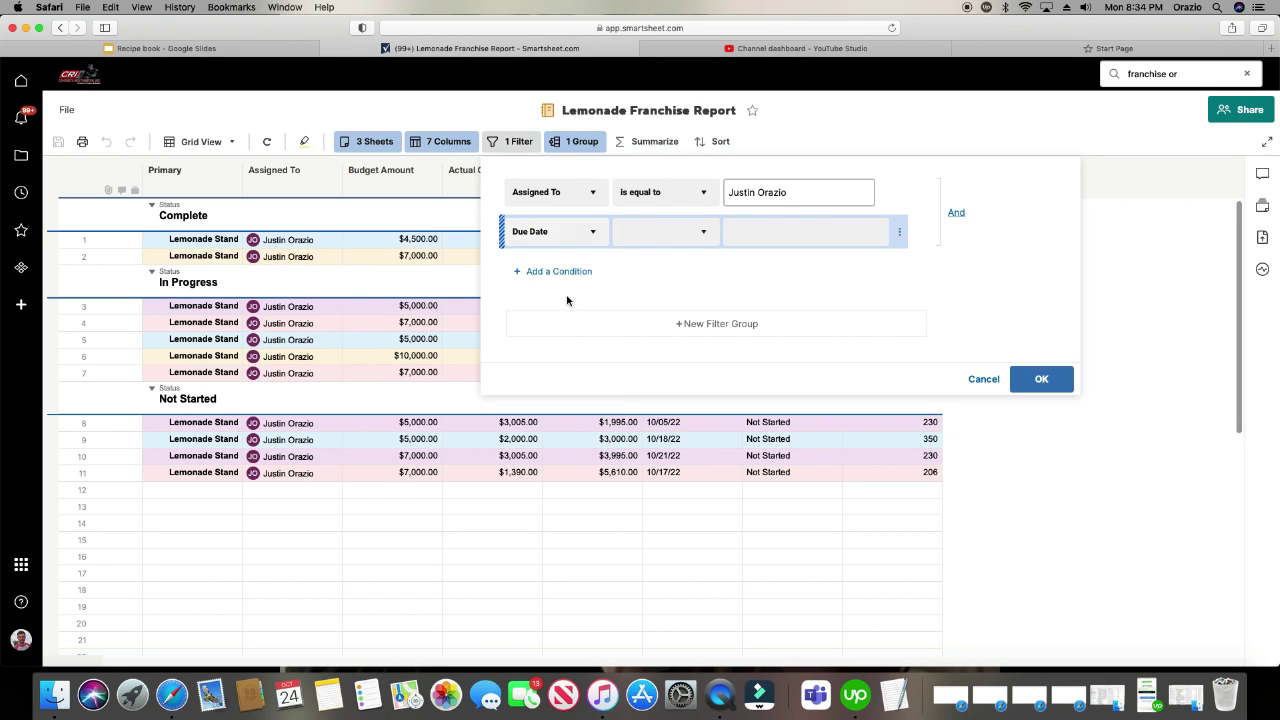
Set the Due Date condition to 'is not greater than' 10/01/22 and apply both filters
click(650, 239)
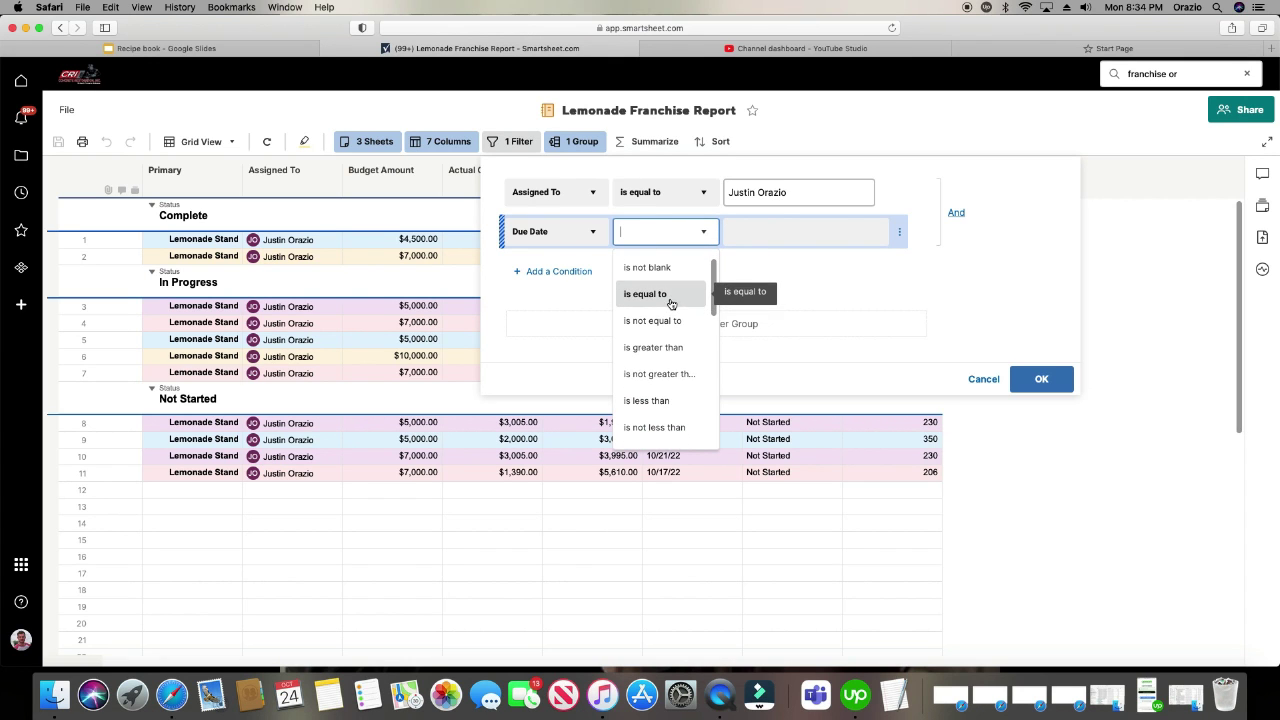
scroll(670, 305, down, 1)
scroll(670, 305, down, 3)
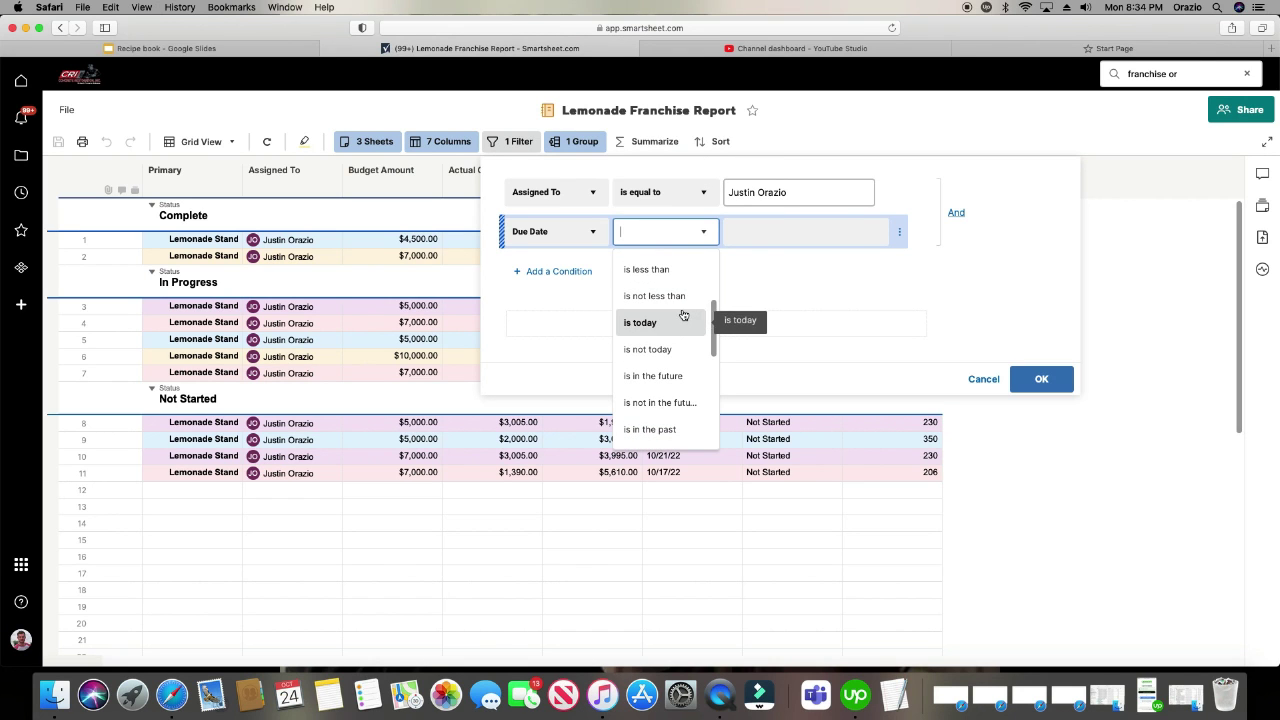
scroll(683, 316, down, 1)
scroll(683, 316, up, 2)
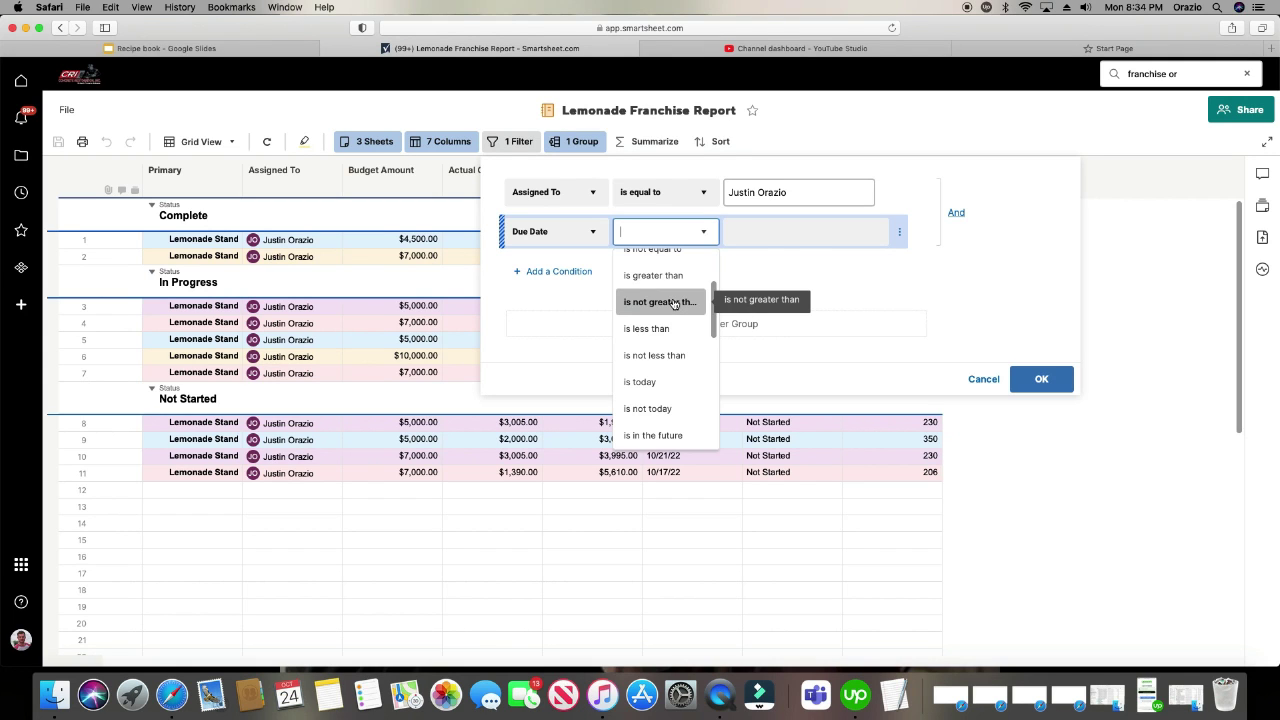
click(675, 304)
click(789, 231)
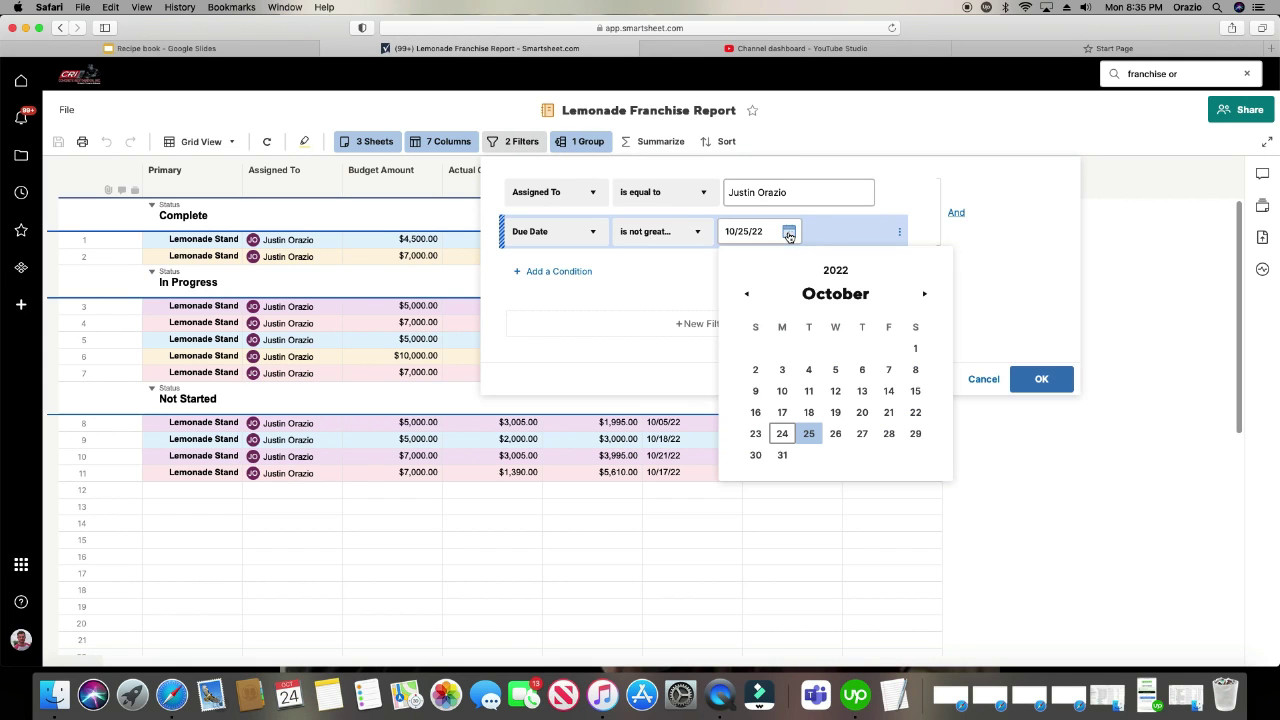
click(913, 350)
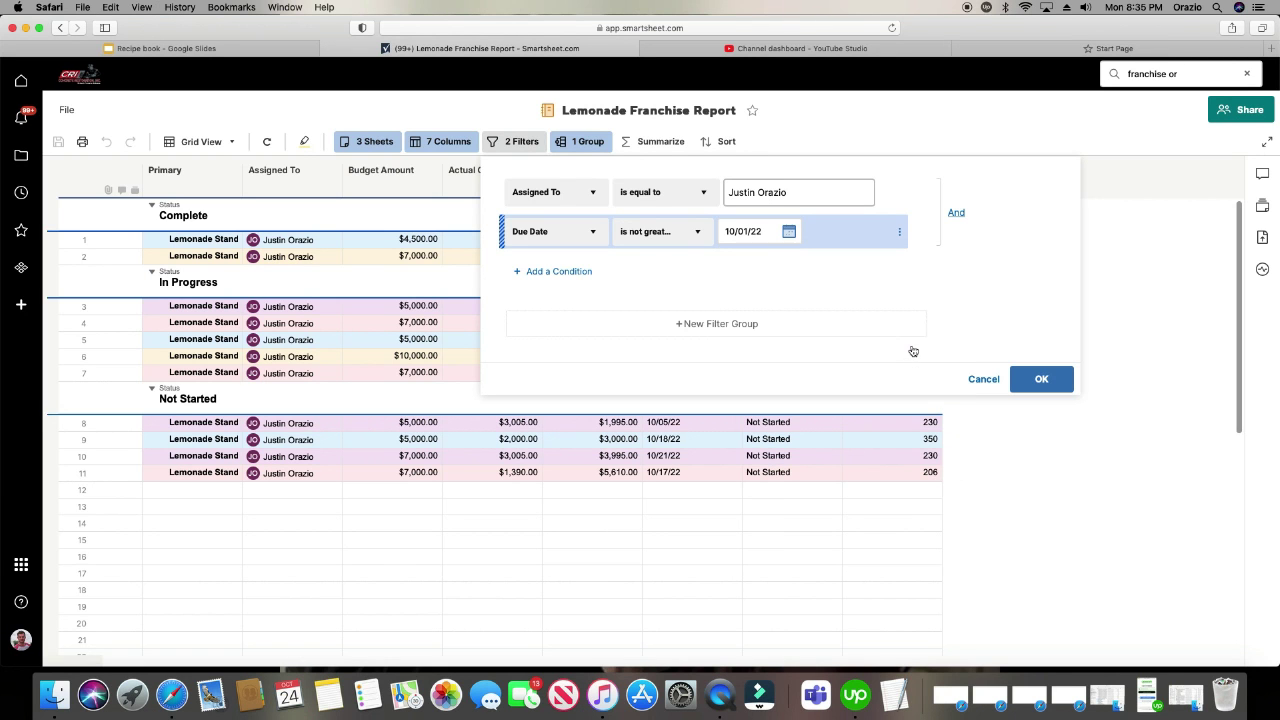
click(1040, 380)
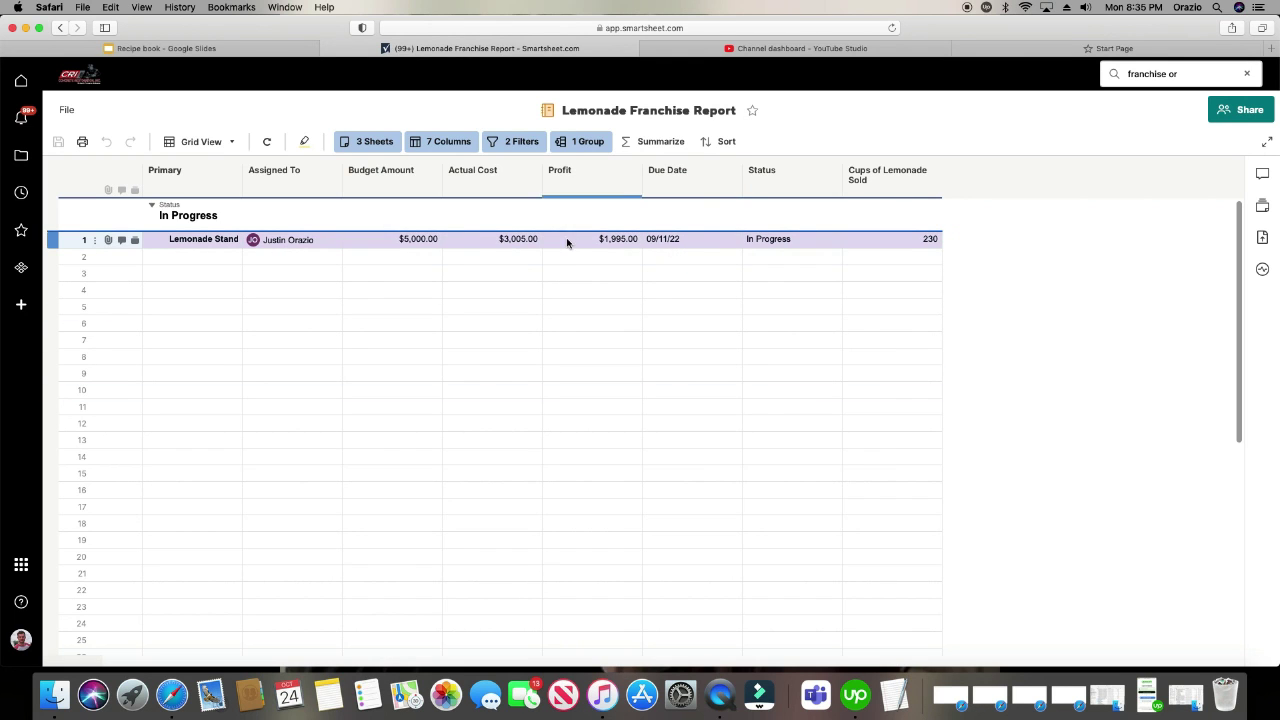
click(522, 146)
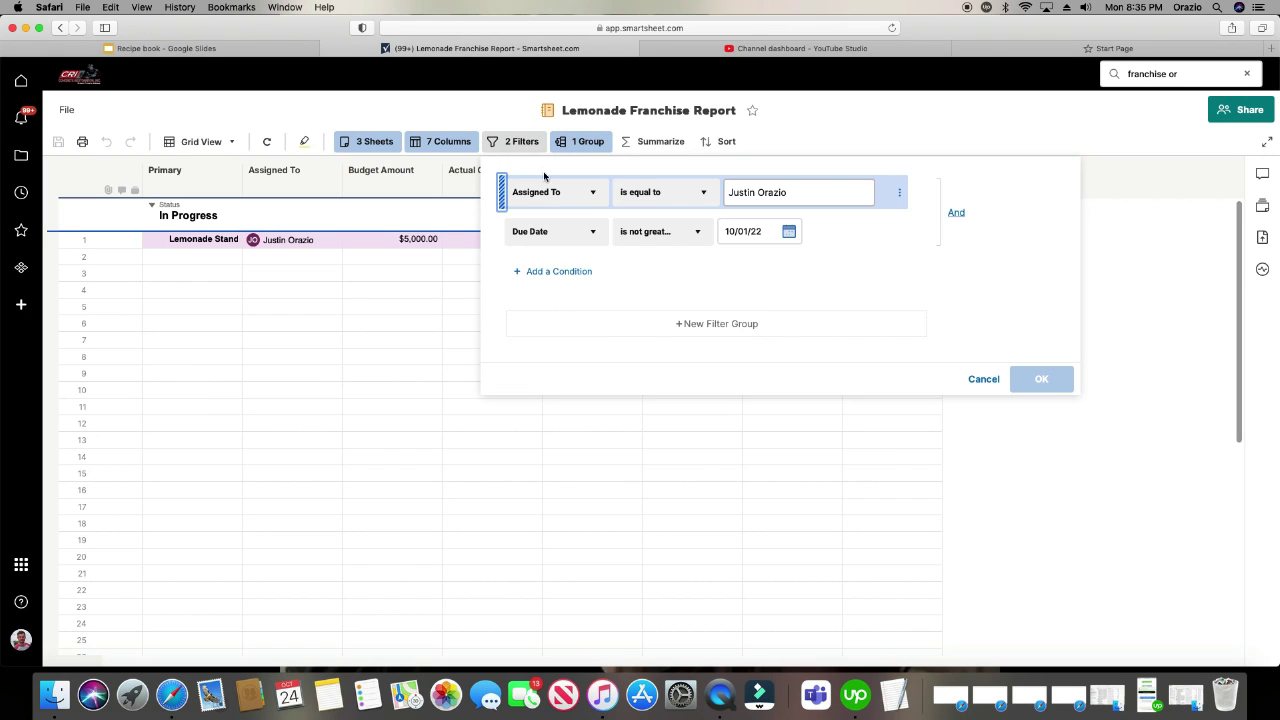
Switch the filter logic from And to Or and apply it, showing 18 rows
click(954, 212)
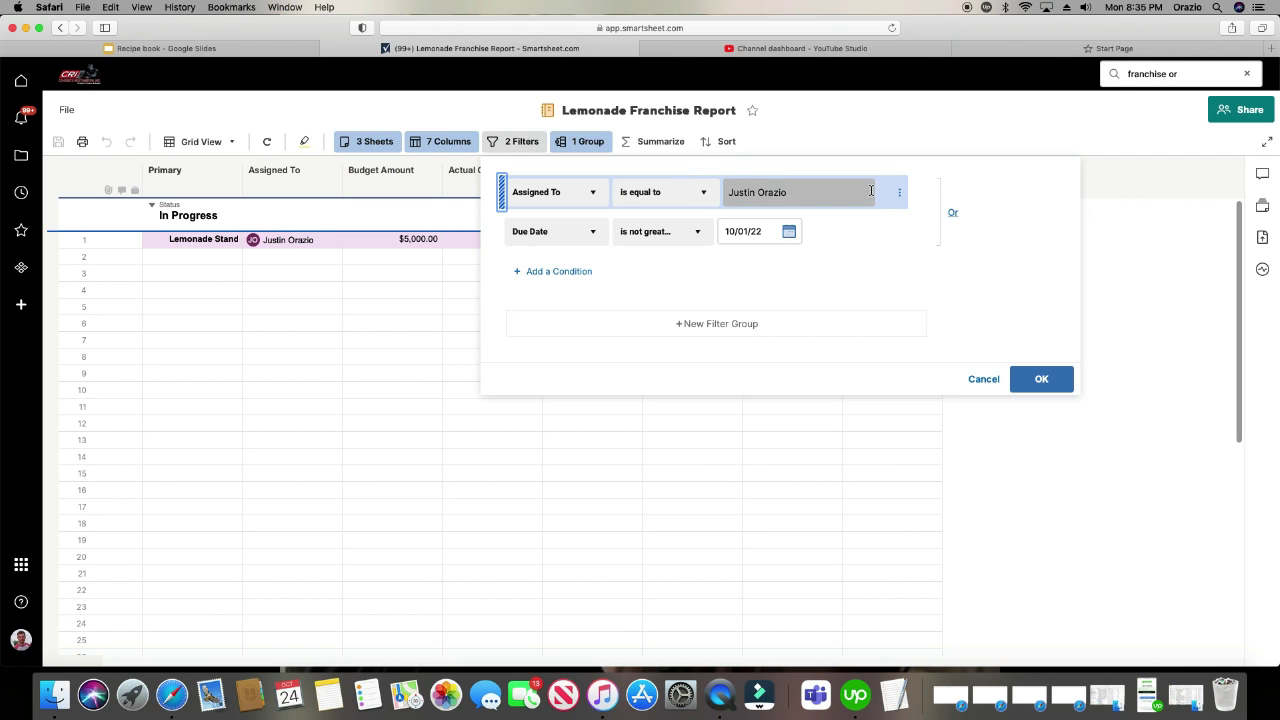
click(1046, 384)
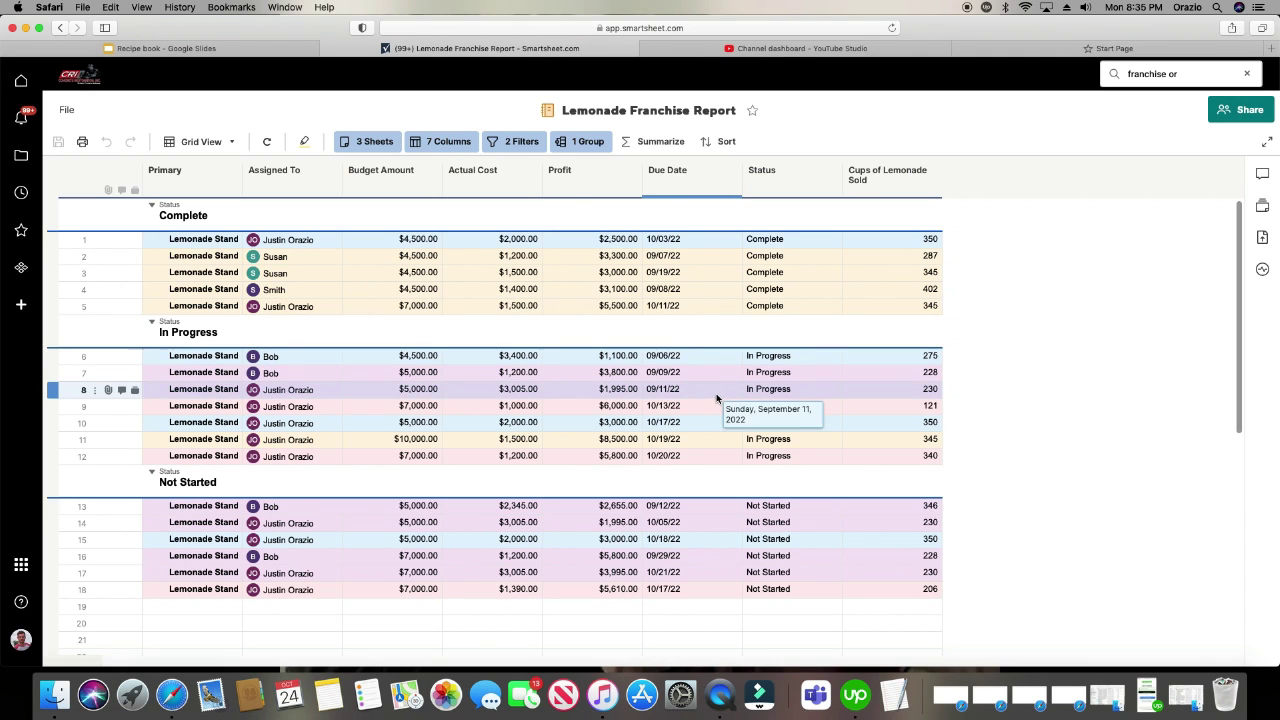
click(522, 145)
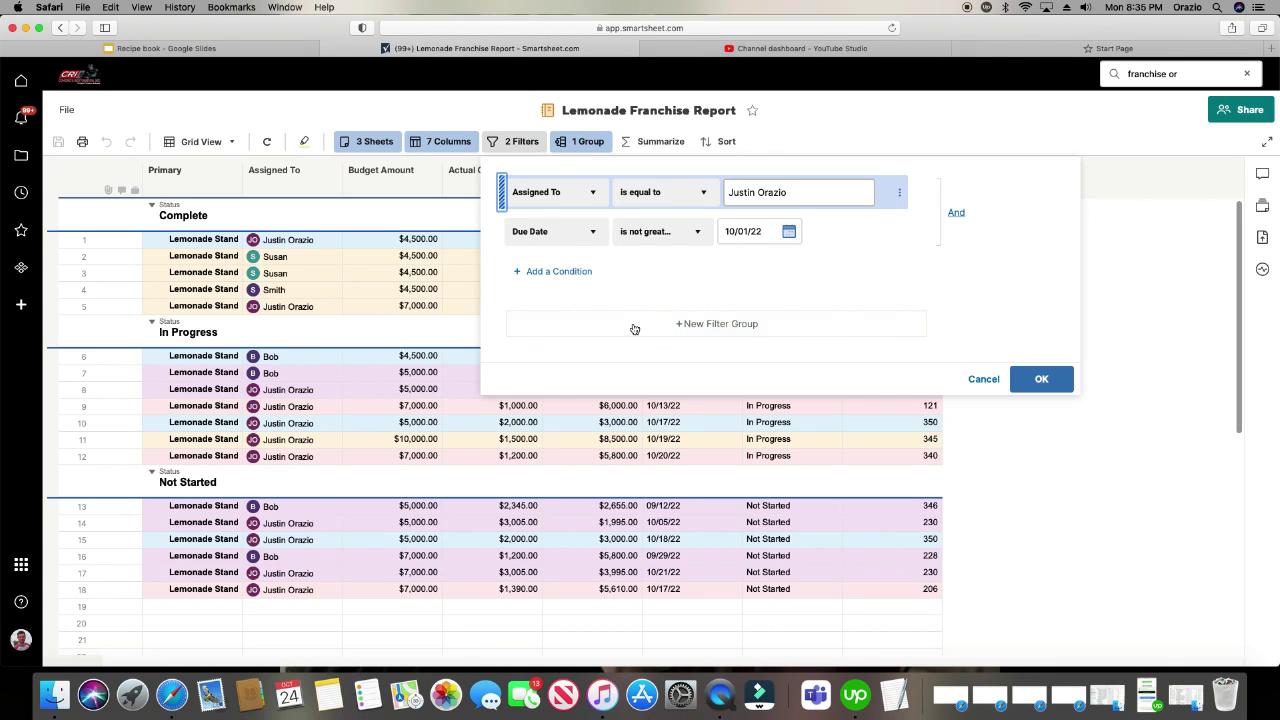
Try adding a second filter group joined with And, then cancel, keeping the two filters unchanged
click(706, 325)
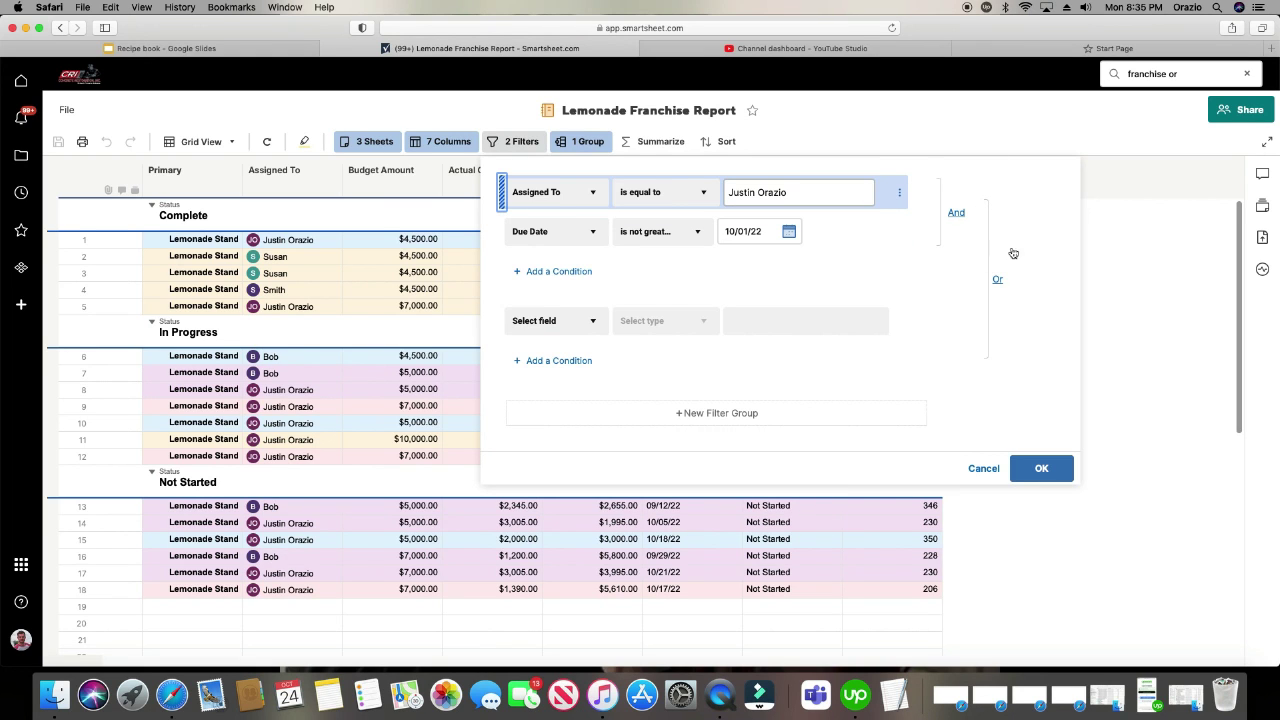
click(998, 279)
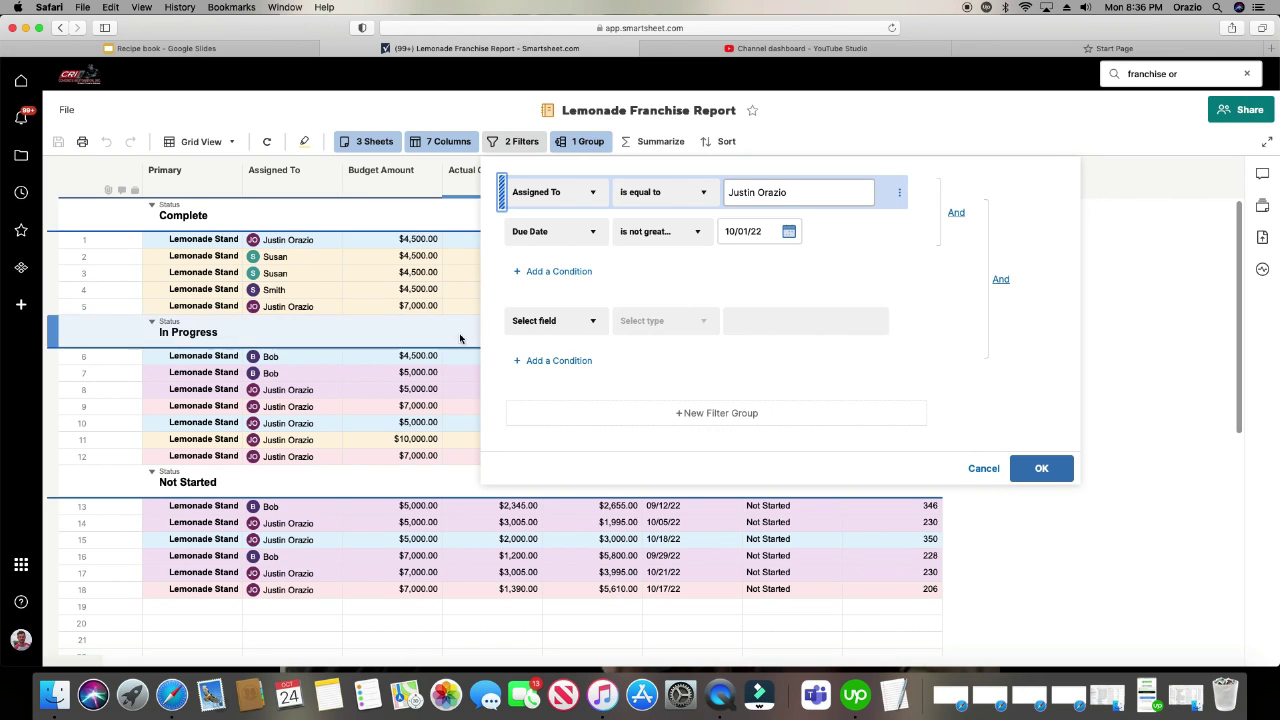
click(981, 469)
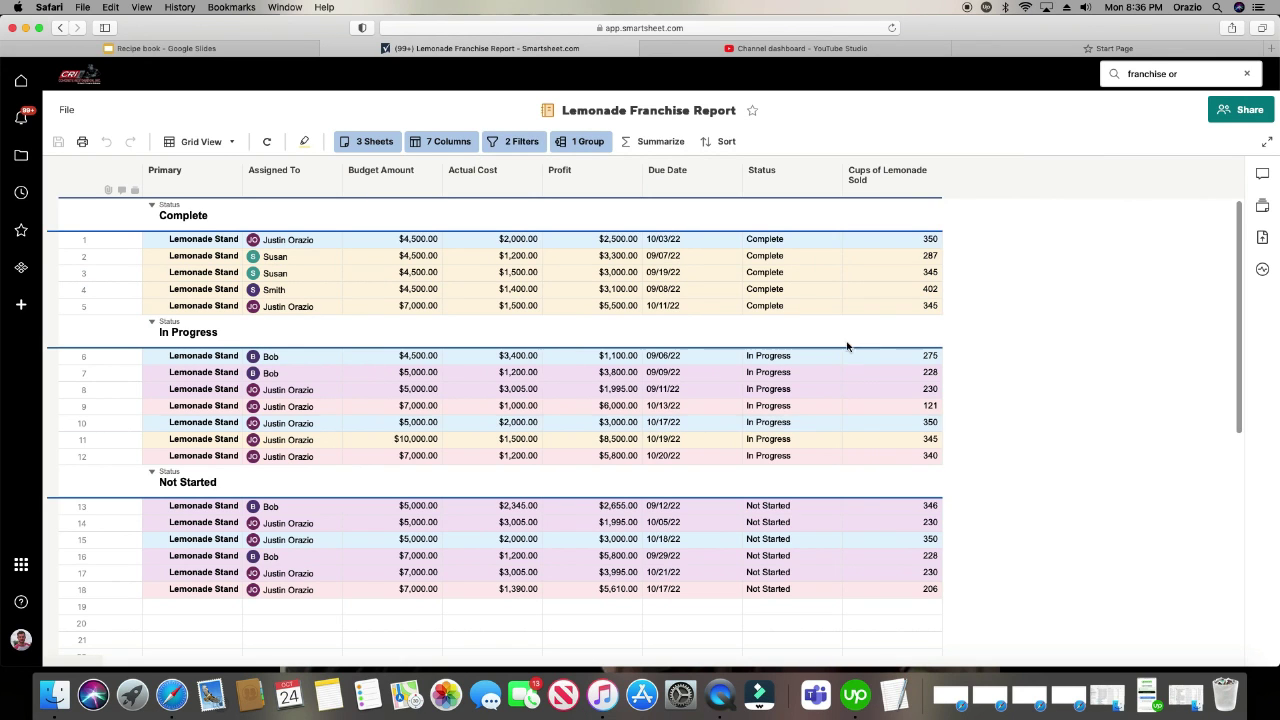
Select the Due Date column, then bring up the report's Summarize panel
click(645, 176)
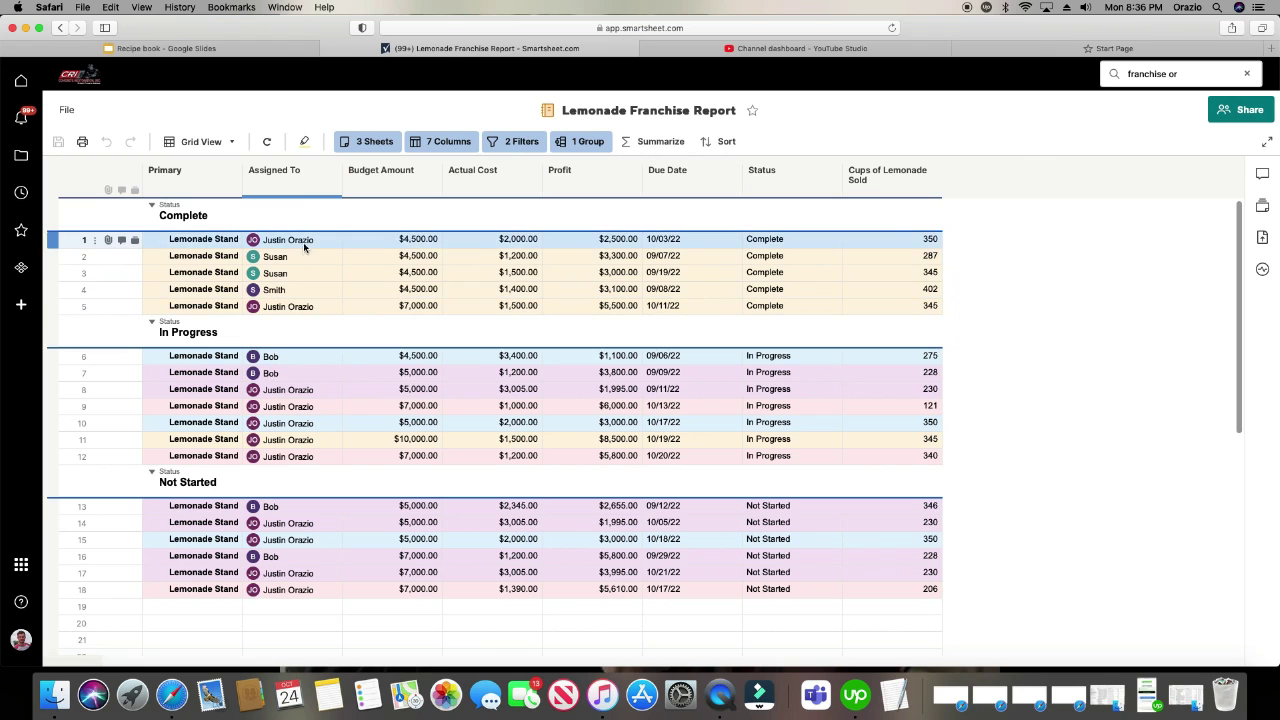
mouse_move(305, 244)
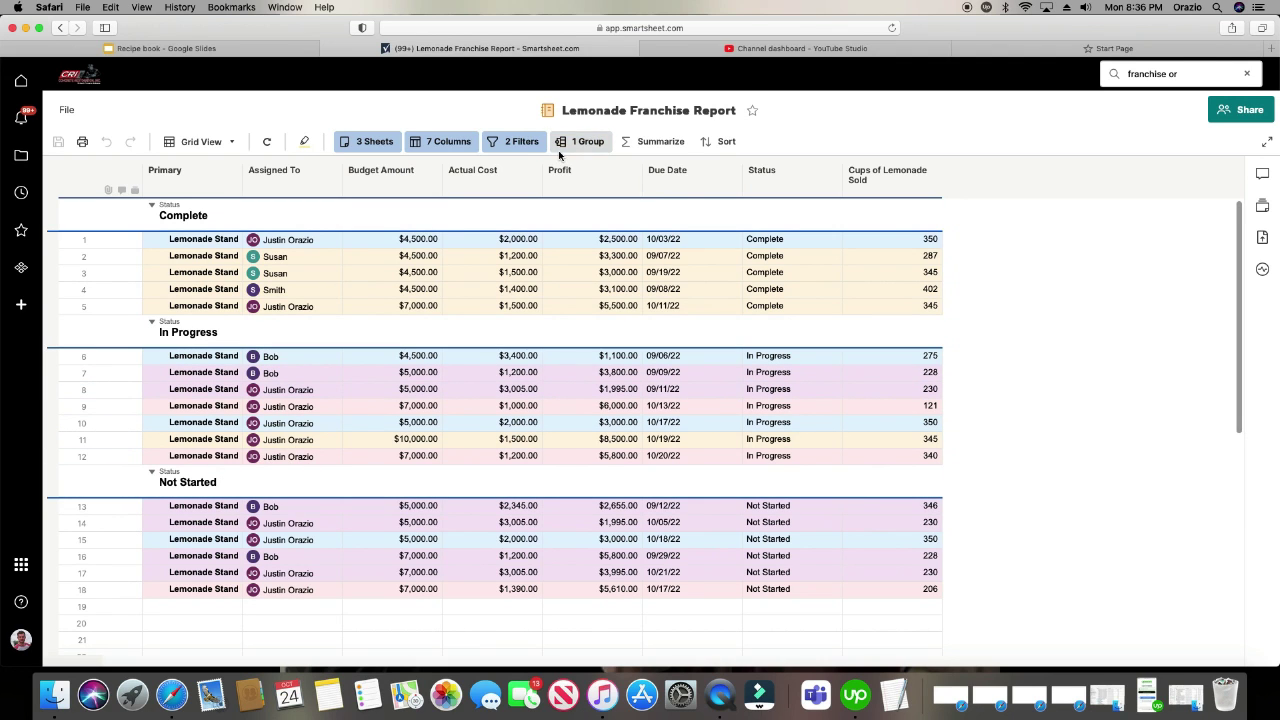
click(652, 143)
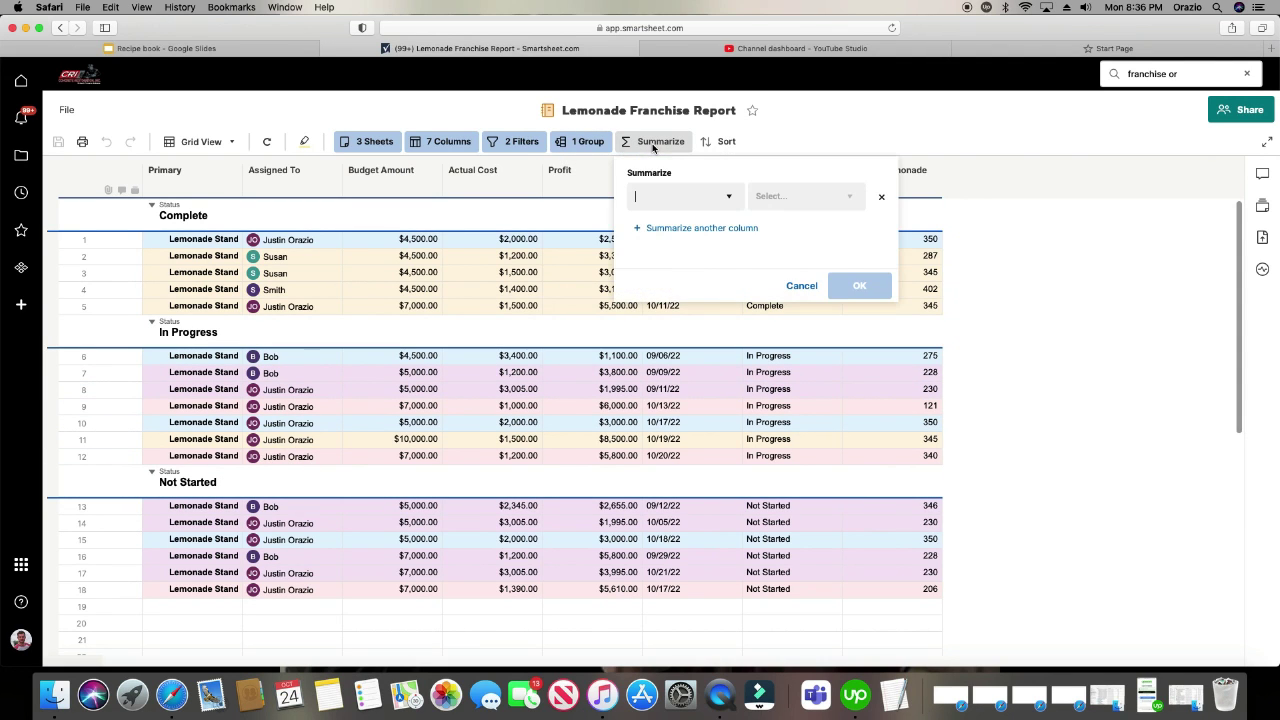
Summarize Assigned To with Count, giving a total of 18 and 5, 7, 6 per status
click(726, 198)
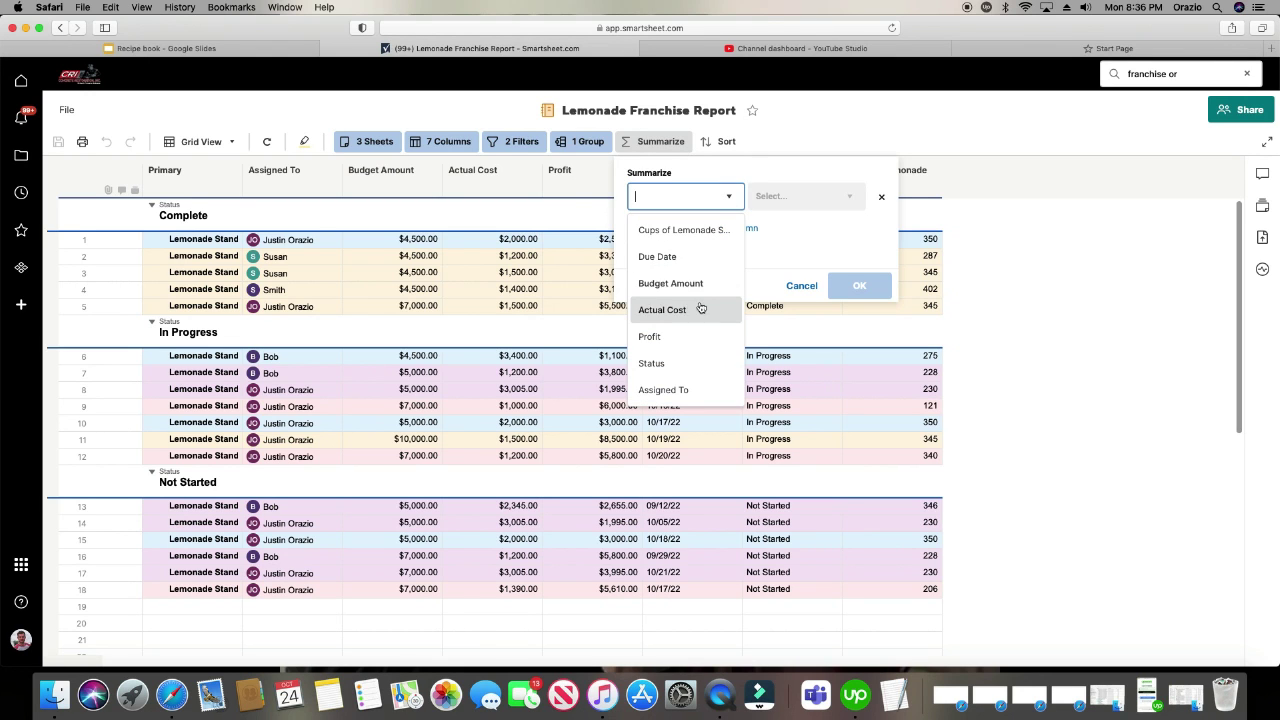
click(703, 387)
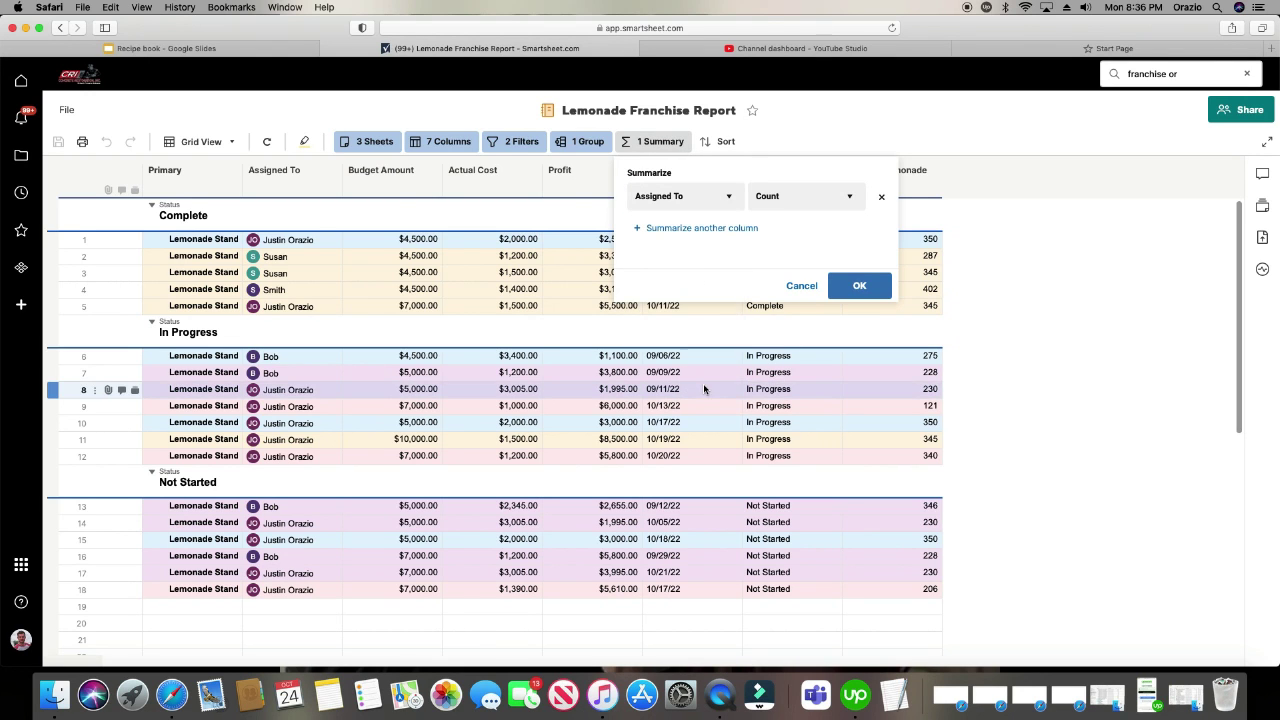
click(800, 198)
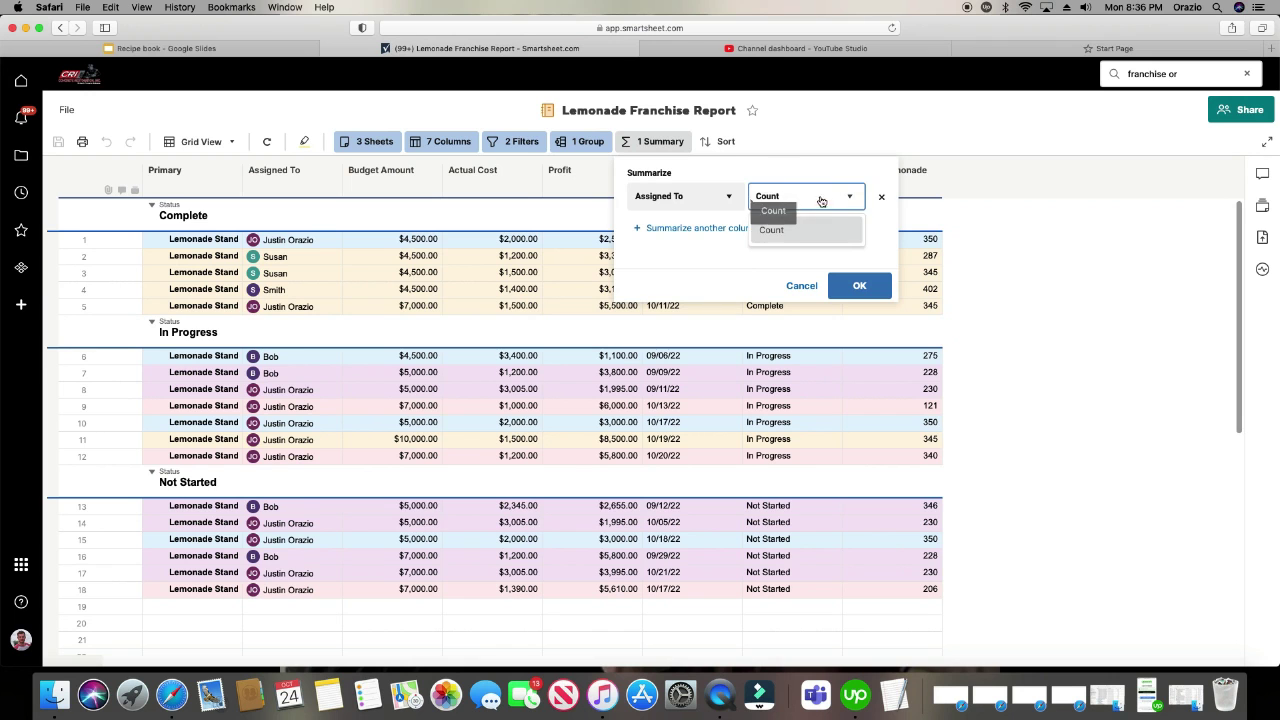
click(795, 228)
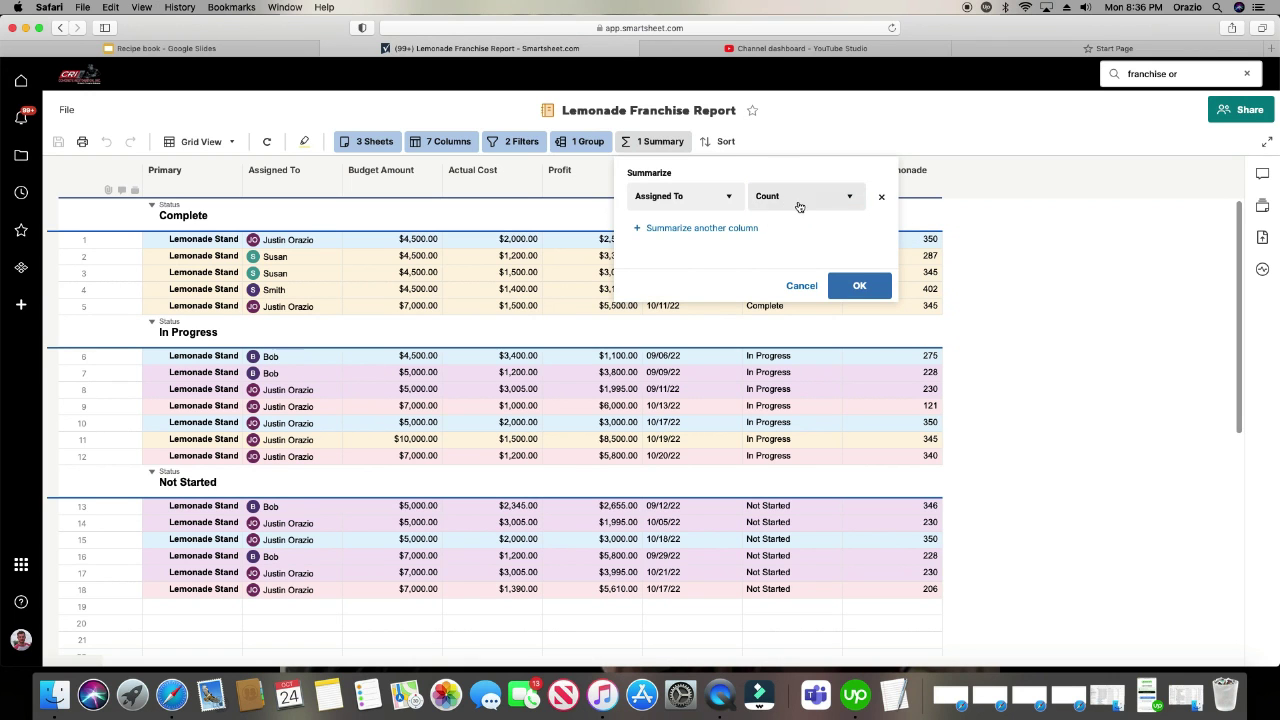
click(857, 287)
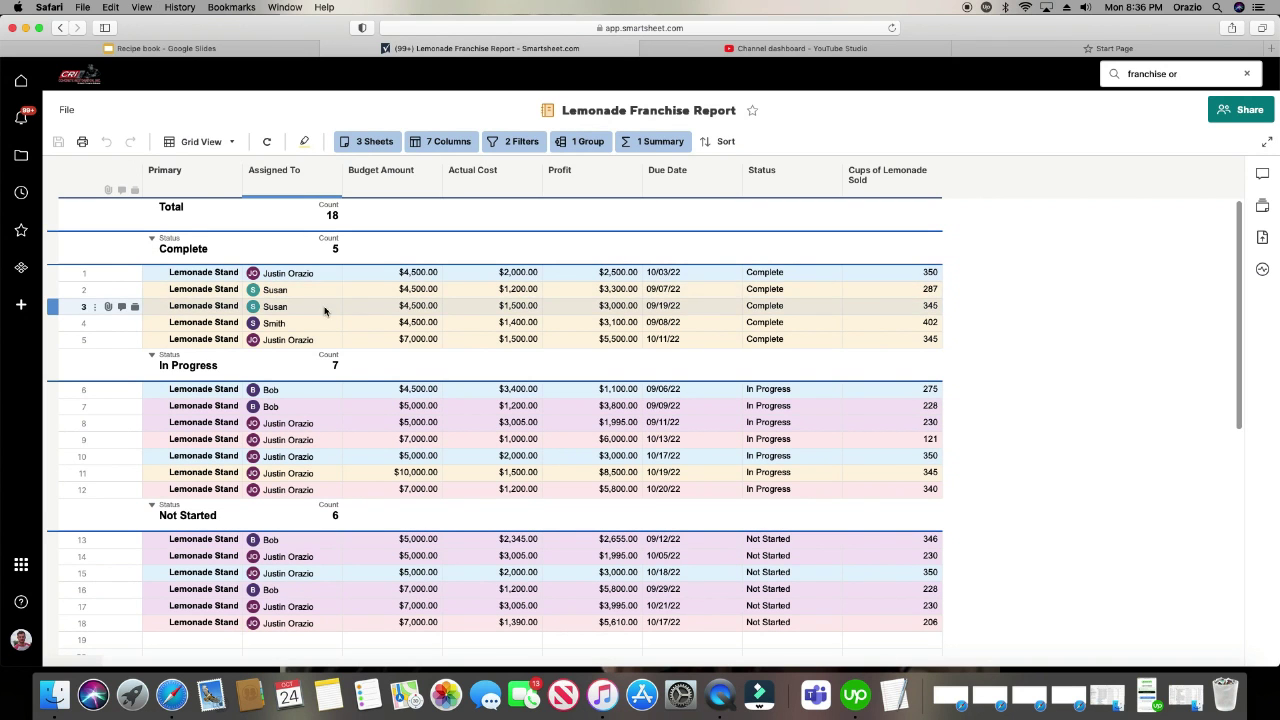
scroll(323, 391, down, 5)
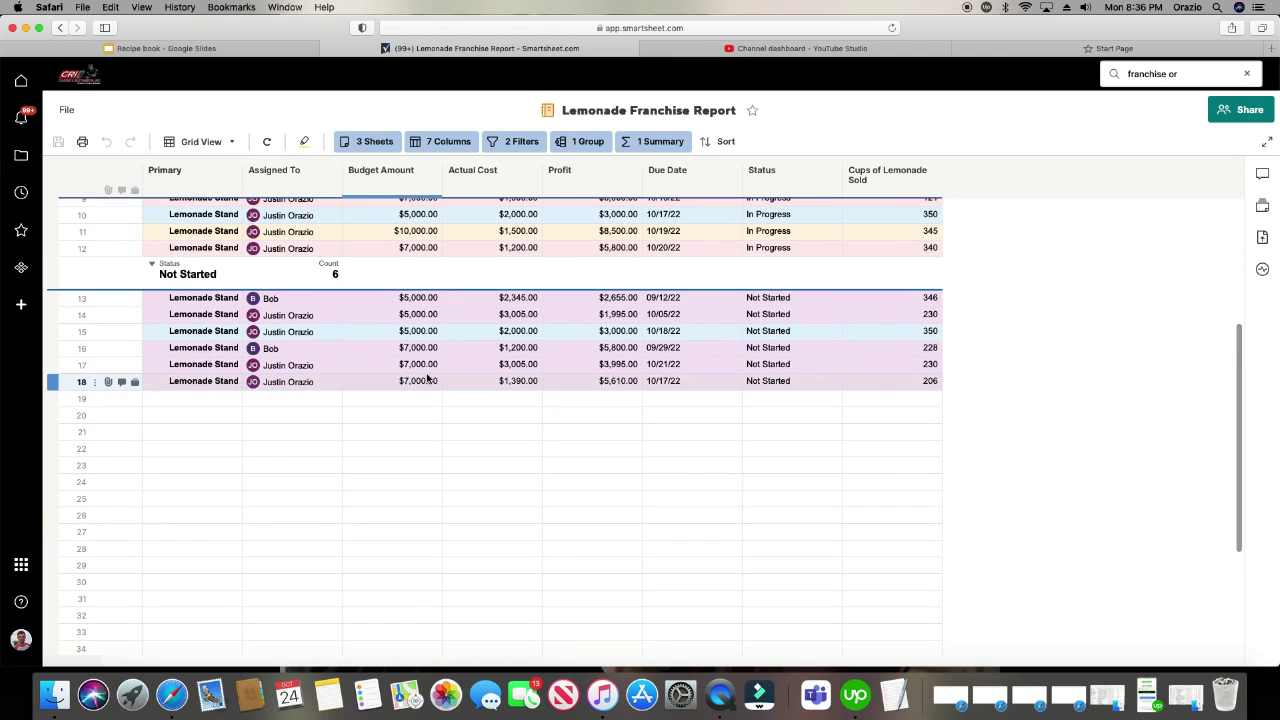
scroll(332, 390, up, 4)
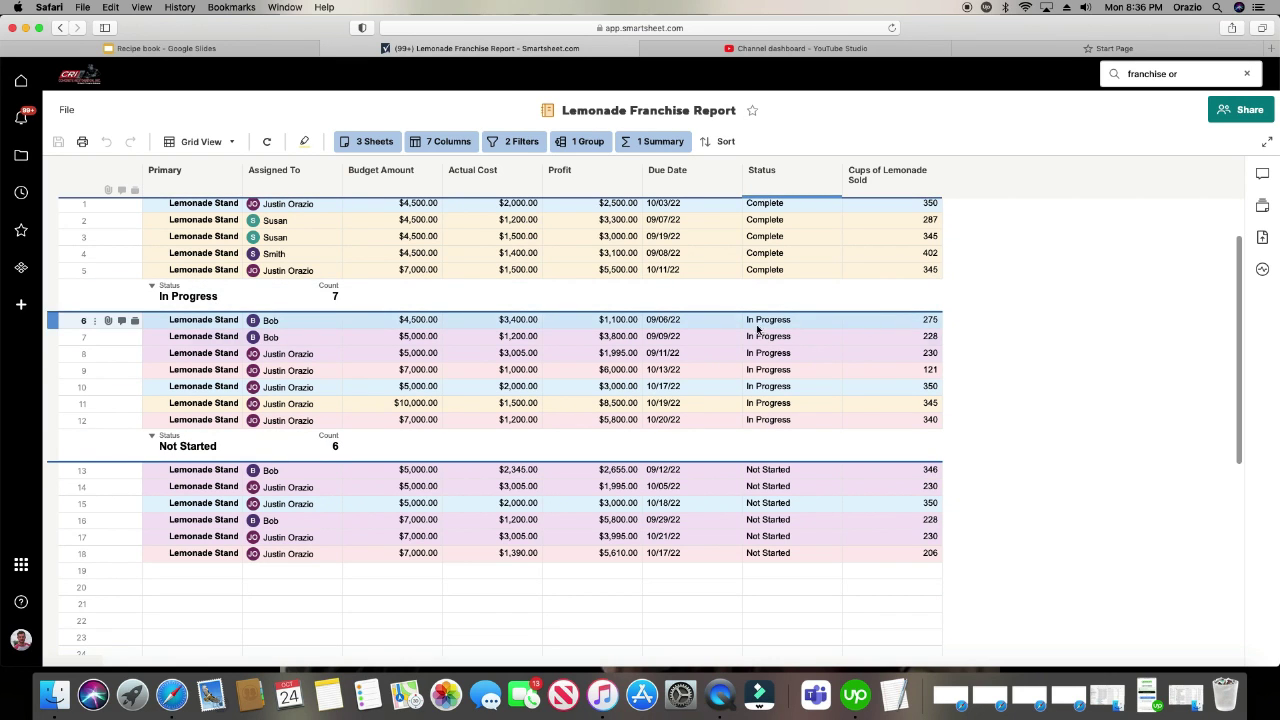
scroll(765, 410, down, 1)
scroll(765, 405, up, 5)
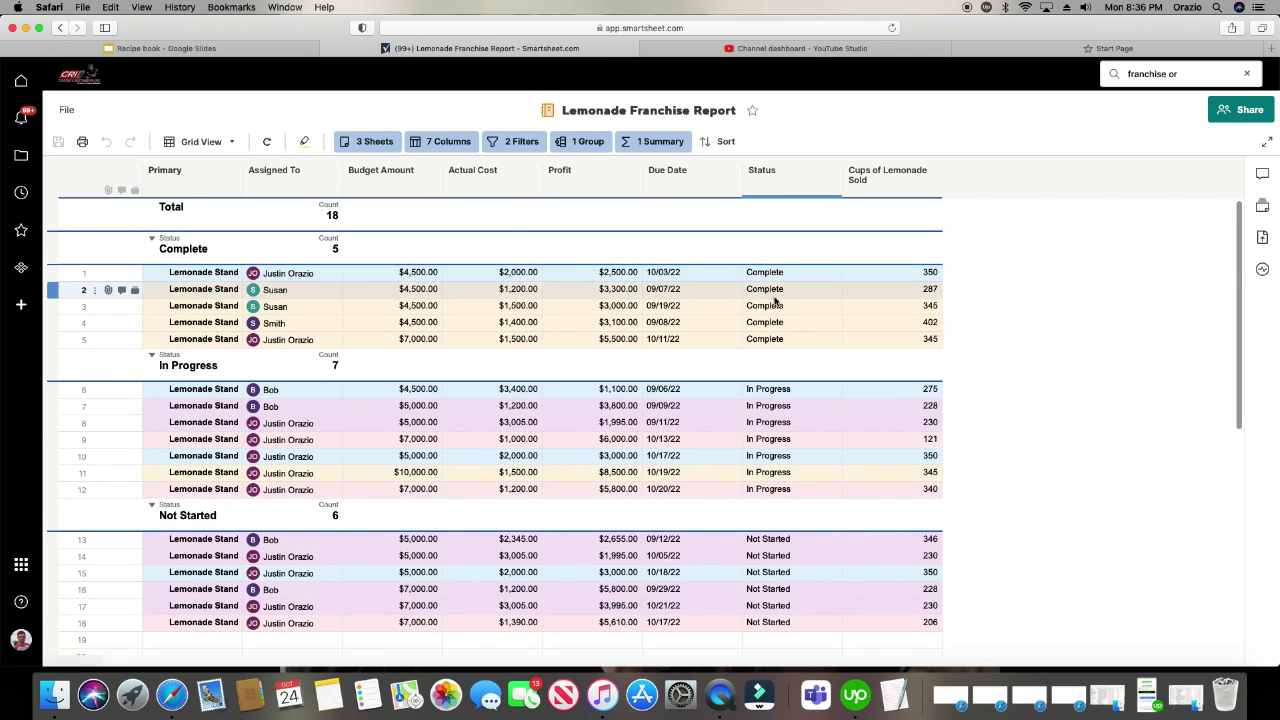
Change the grouping from Status to Assigned To, giving groups of 4, 1, 2 and 11
click(580, 142)
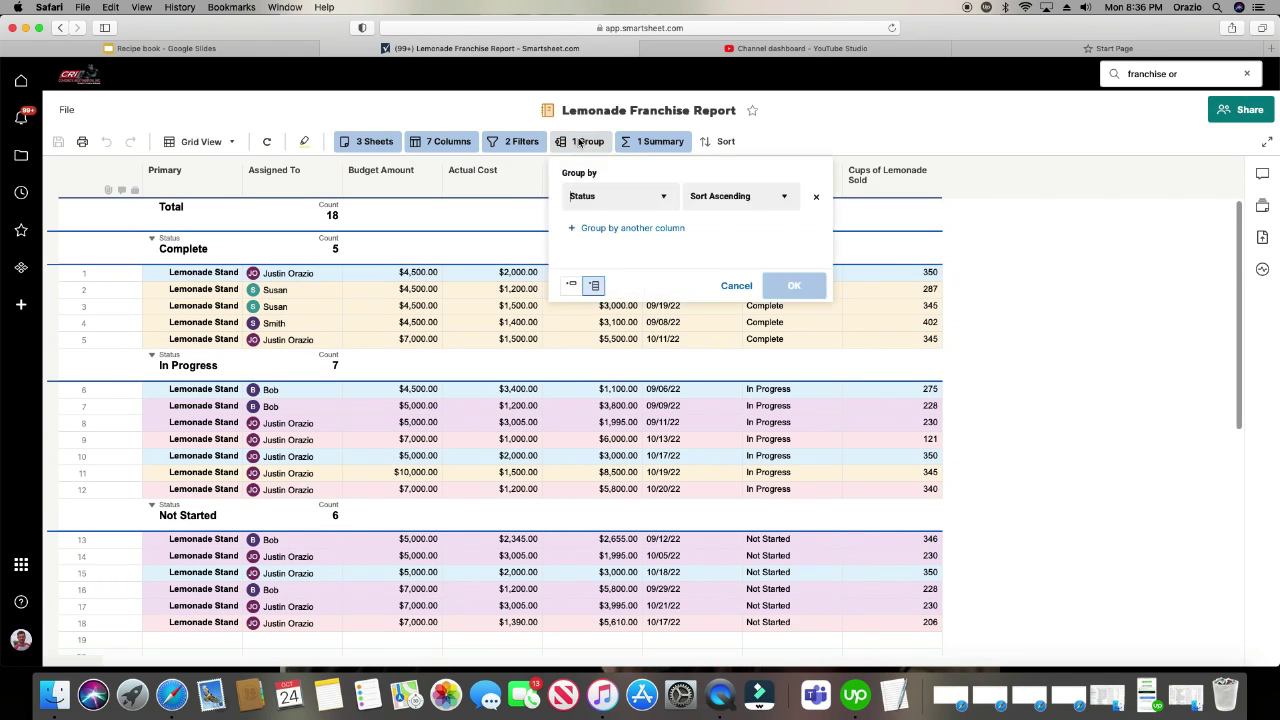
click(660, 200)
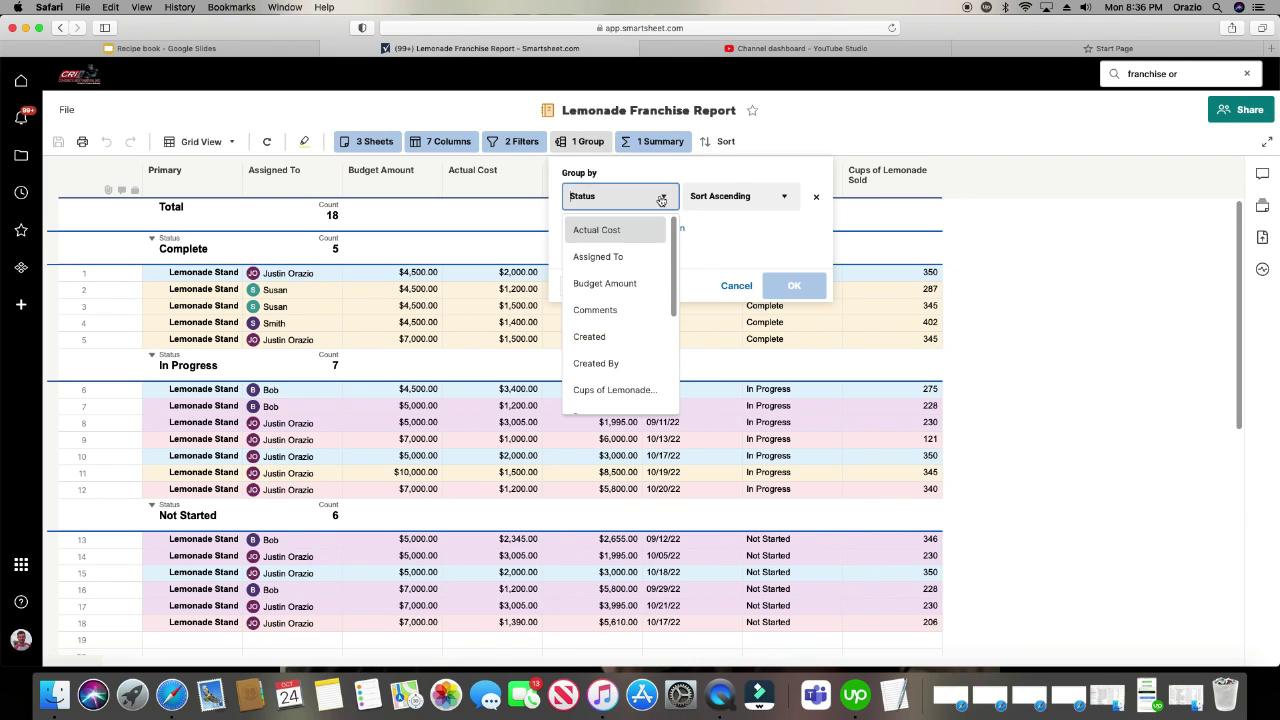
click(621, 256)
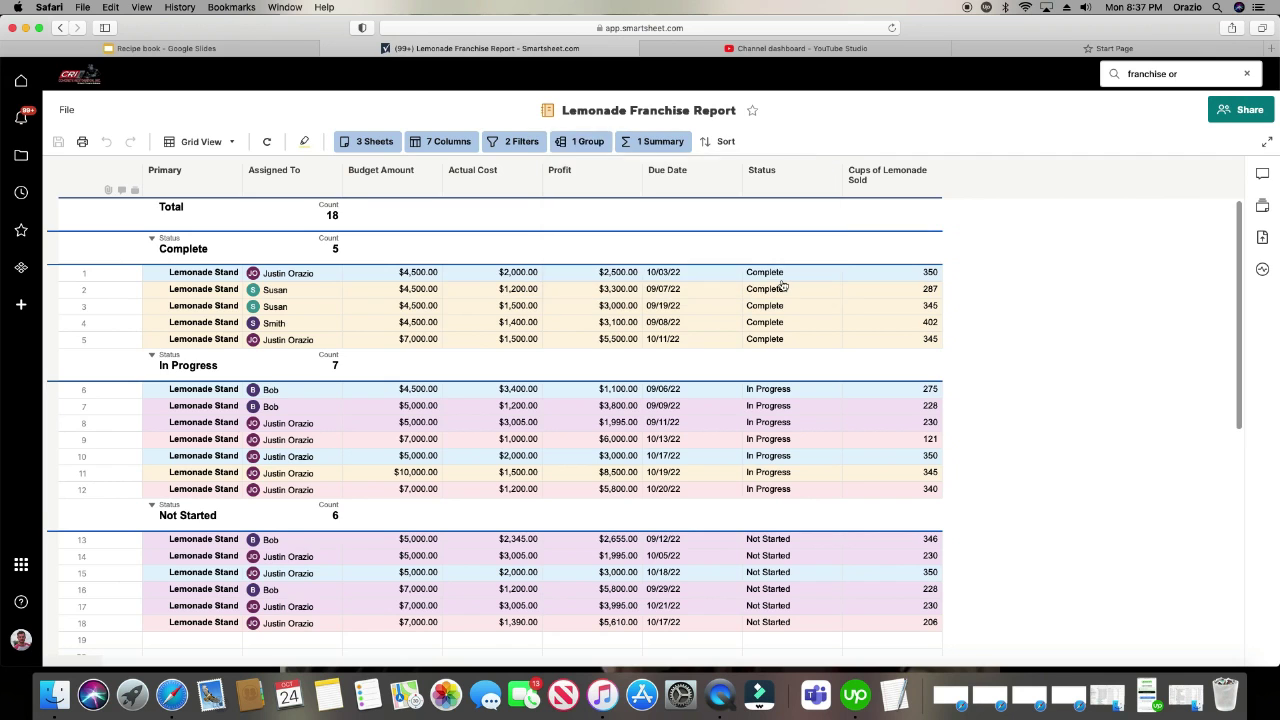
click(784, 286)
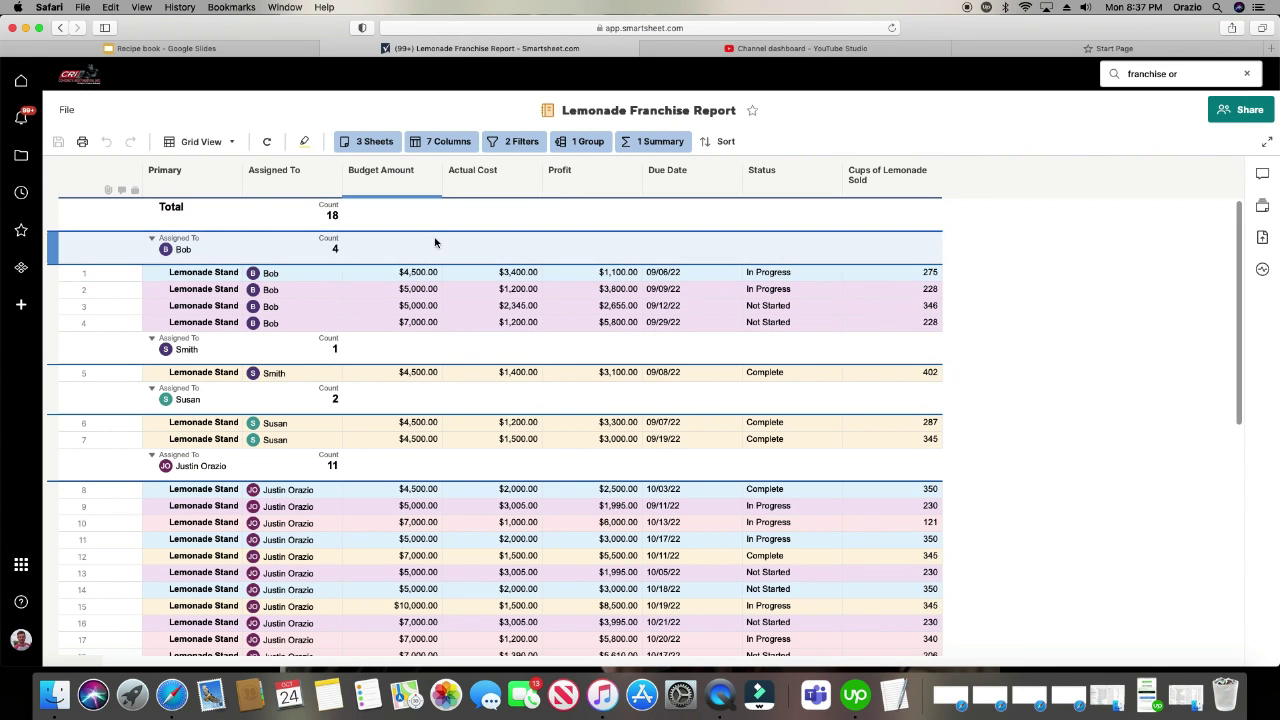
scroll(387, 295, down, 3)
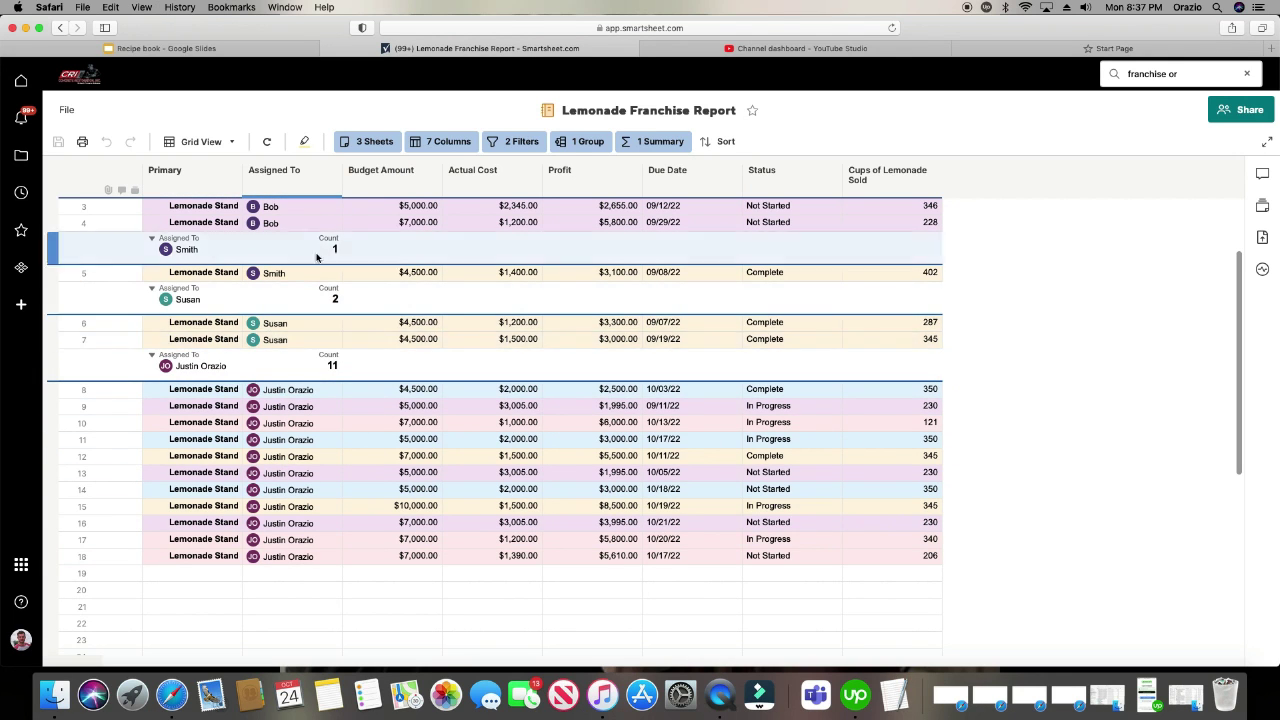
scroll(307, 298, up, 3)
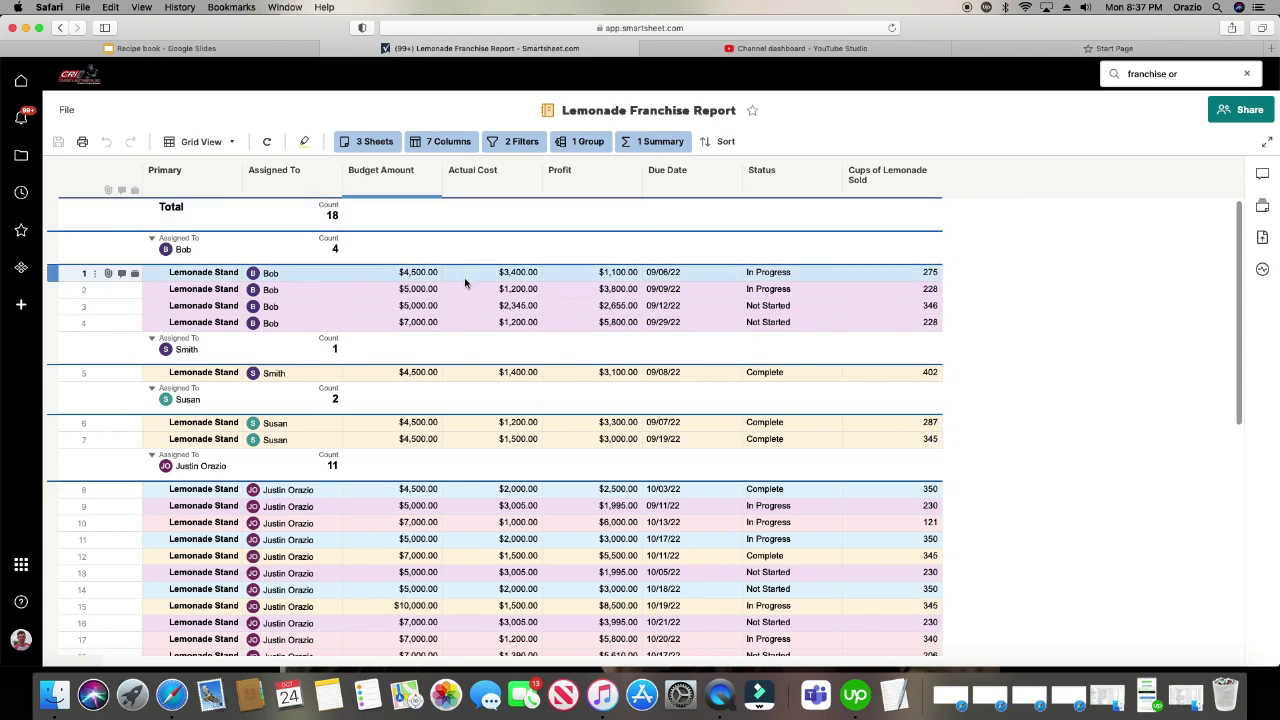
Sort the report rows by the Primary column in ascending order
click(718, 141)
click(808, 196)
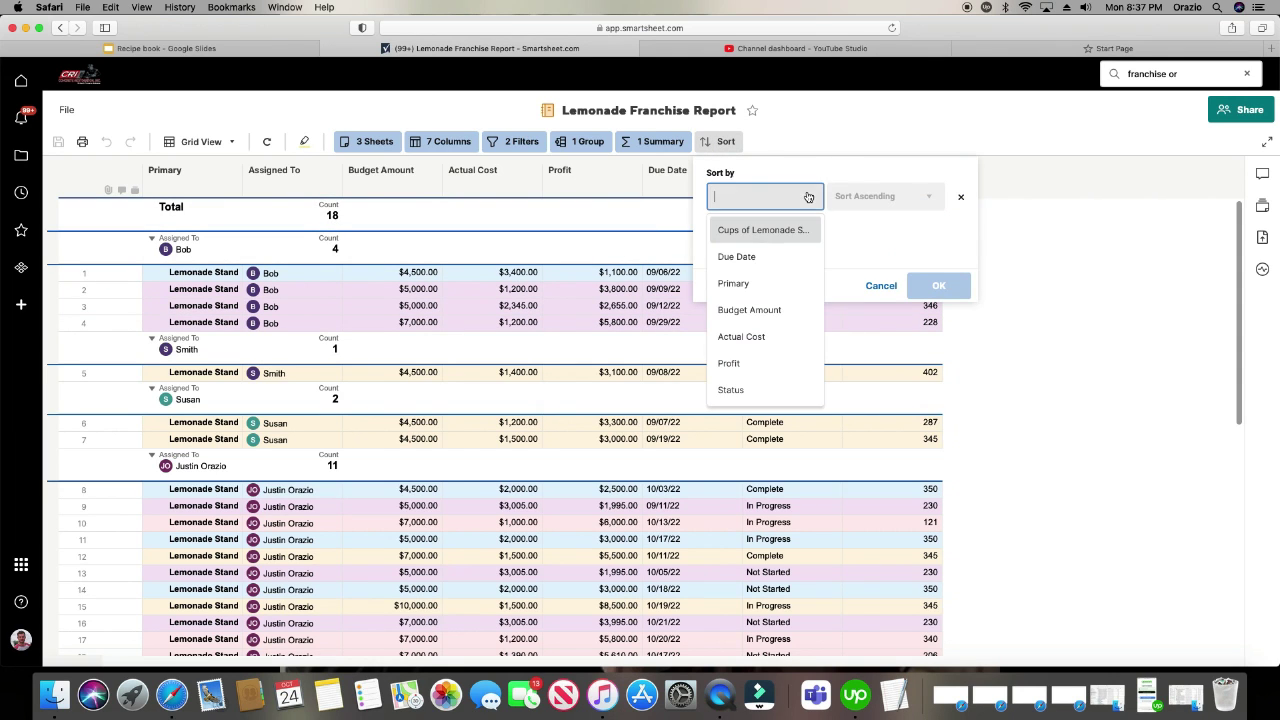
click(786, 287)
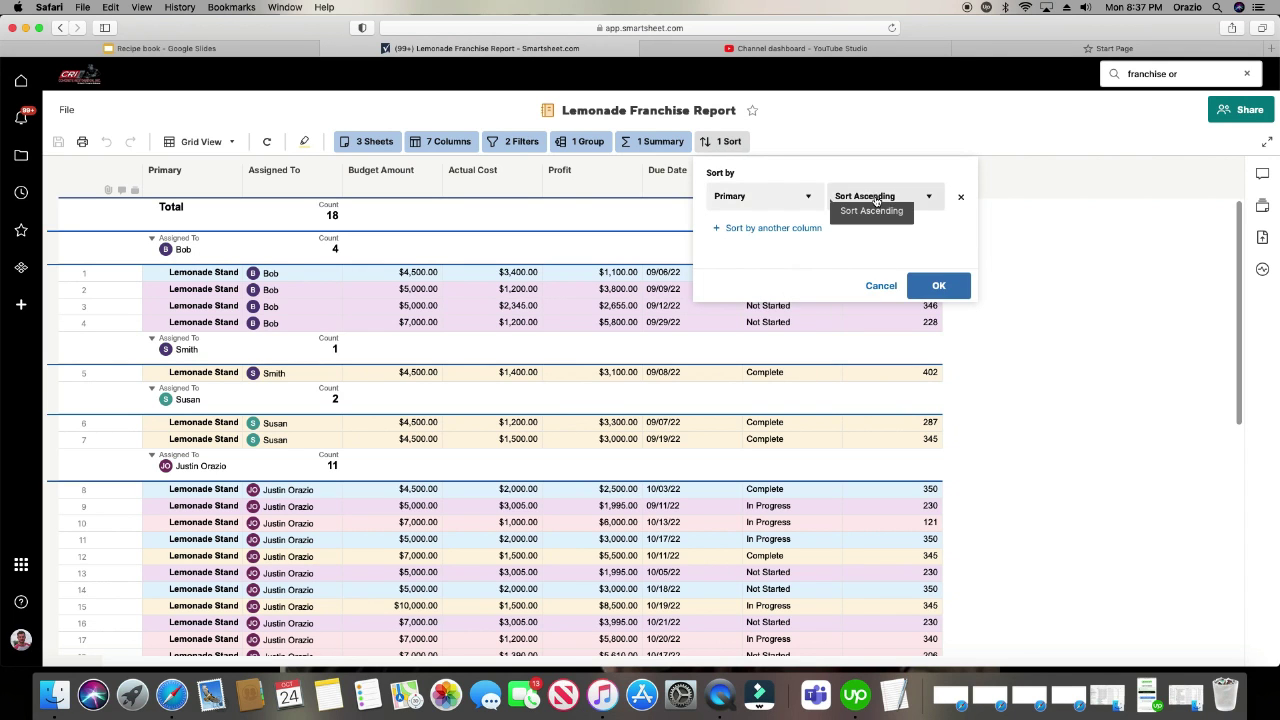
click(934, 289)
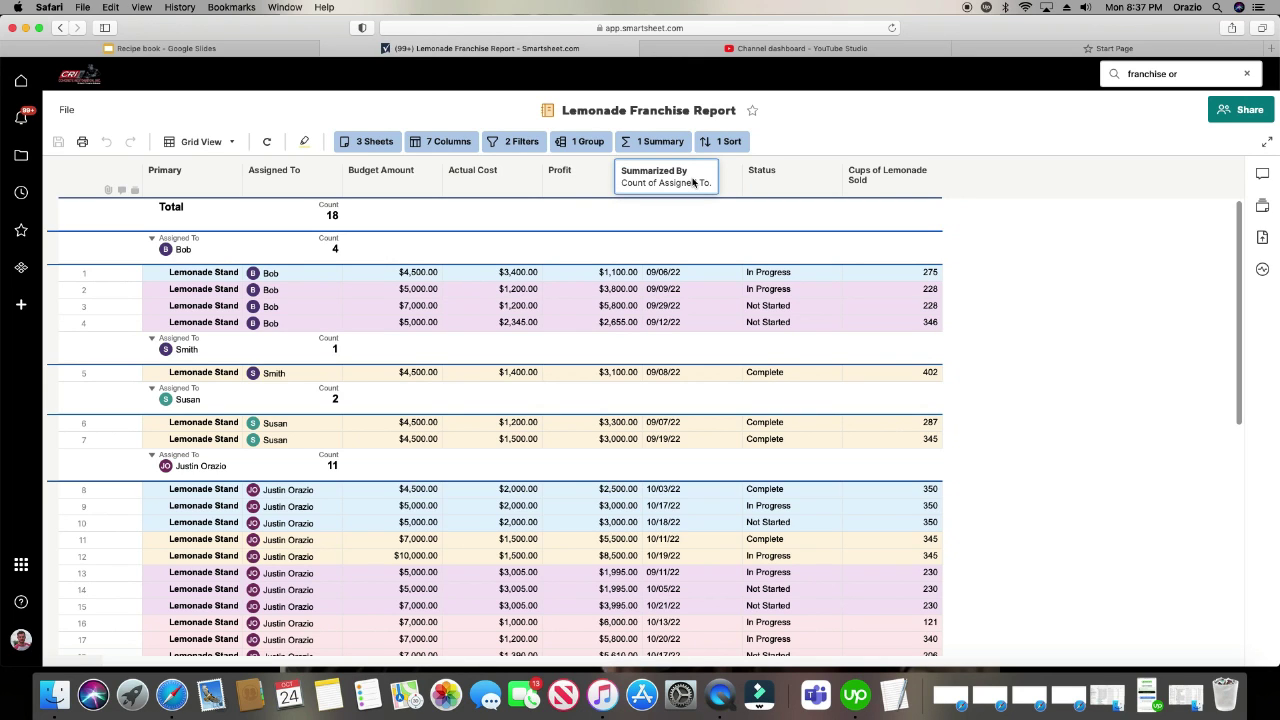
Remove the Assigned To count summary from the report
click(724, 141)
click(655, 143)
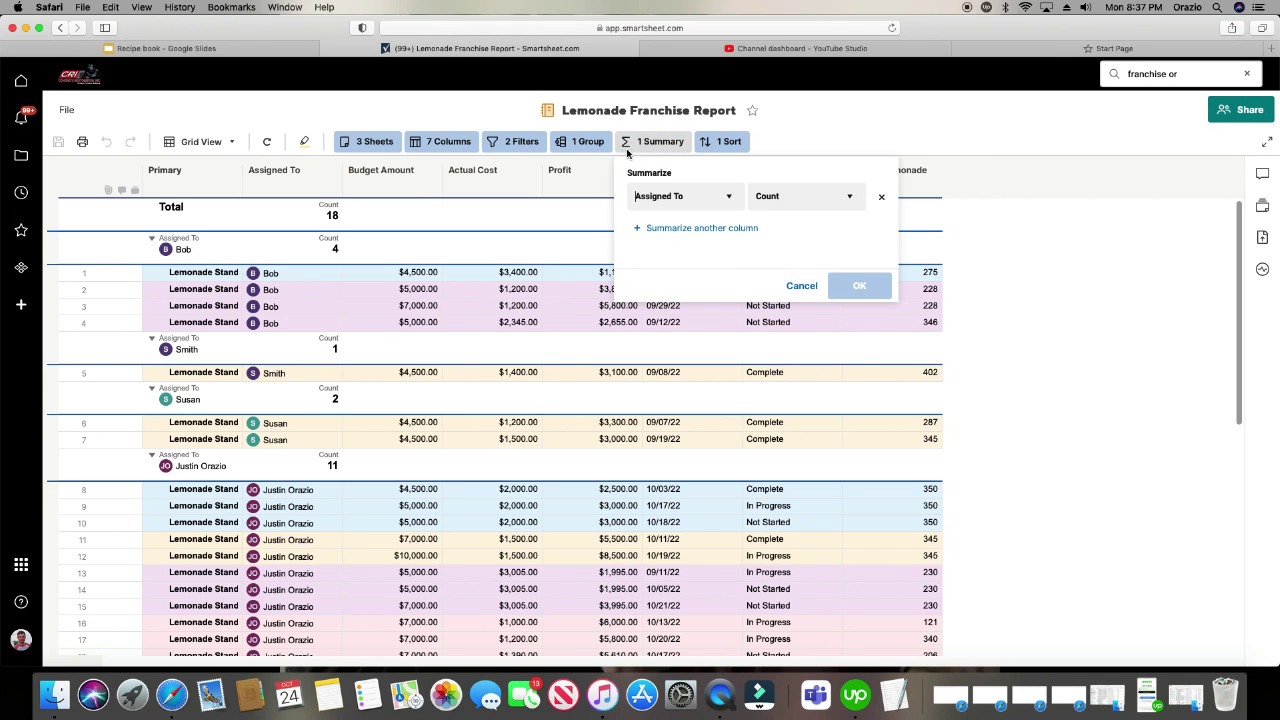
click(882, 199)
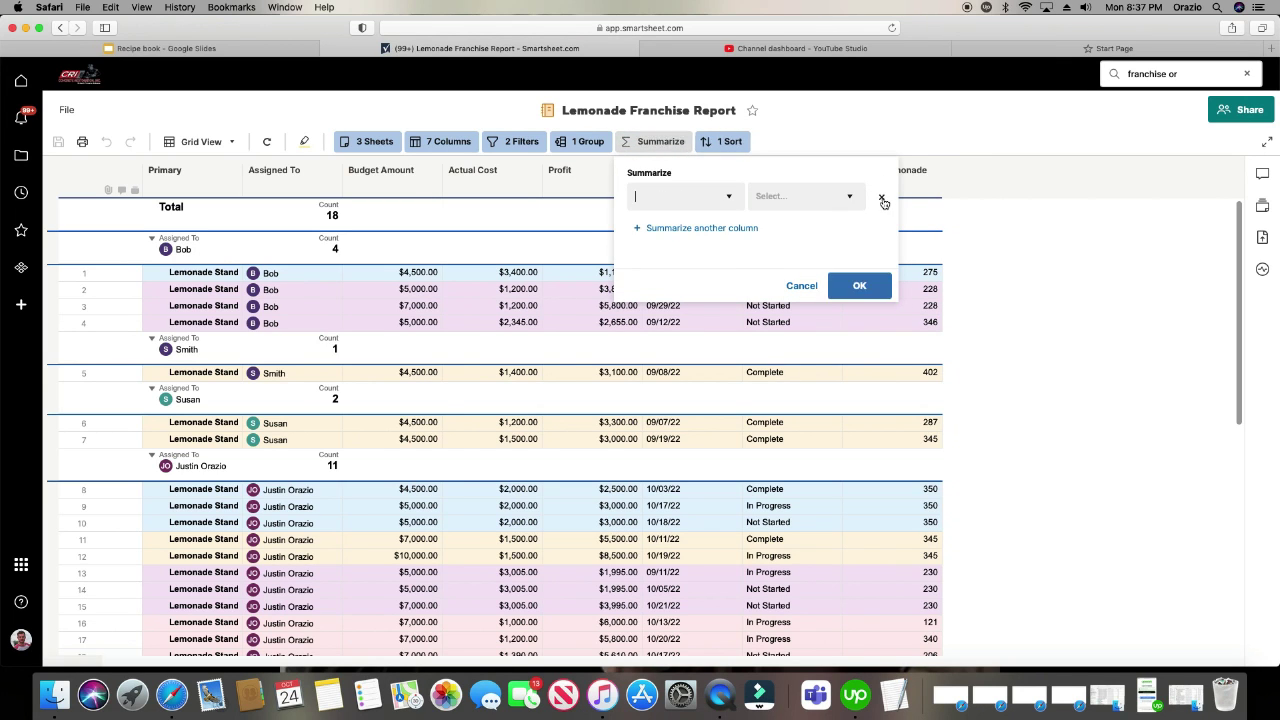
click(878, 289)
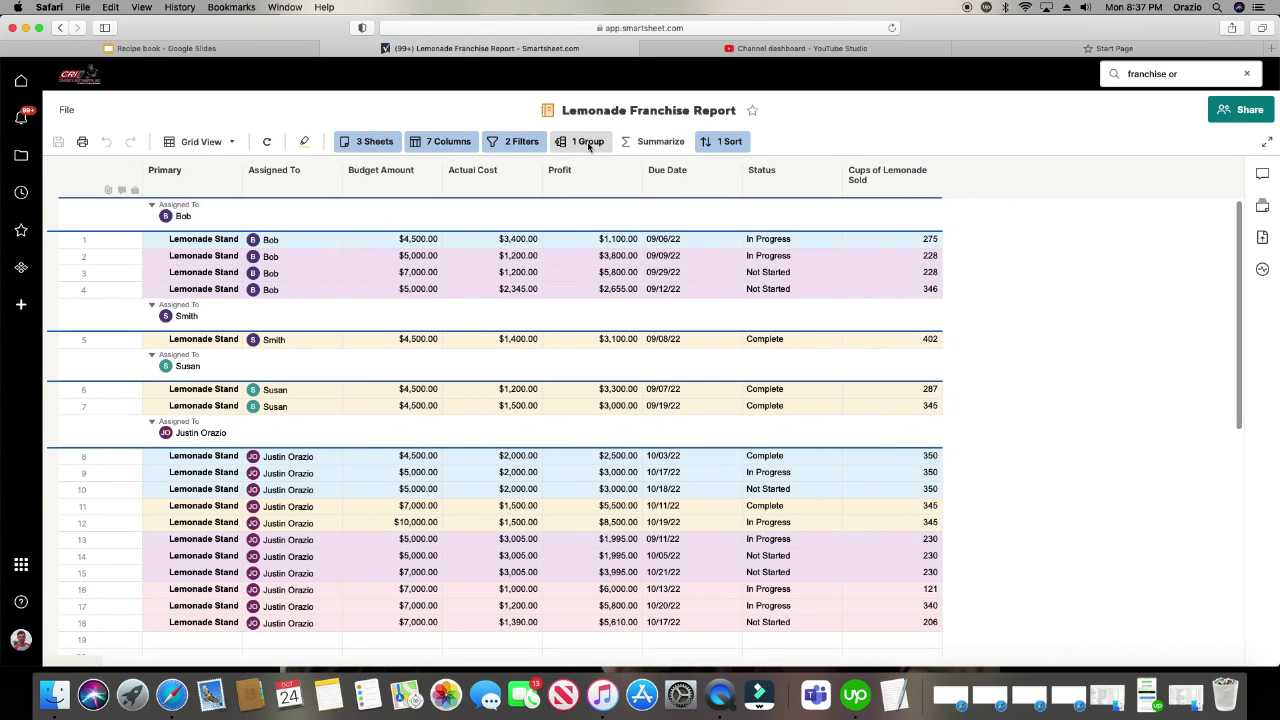
Clear the grouping, then regroup the rows by Assigned To again
click(576, 142)
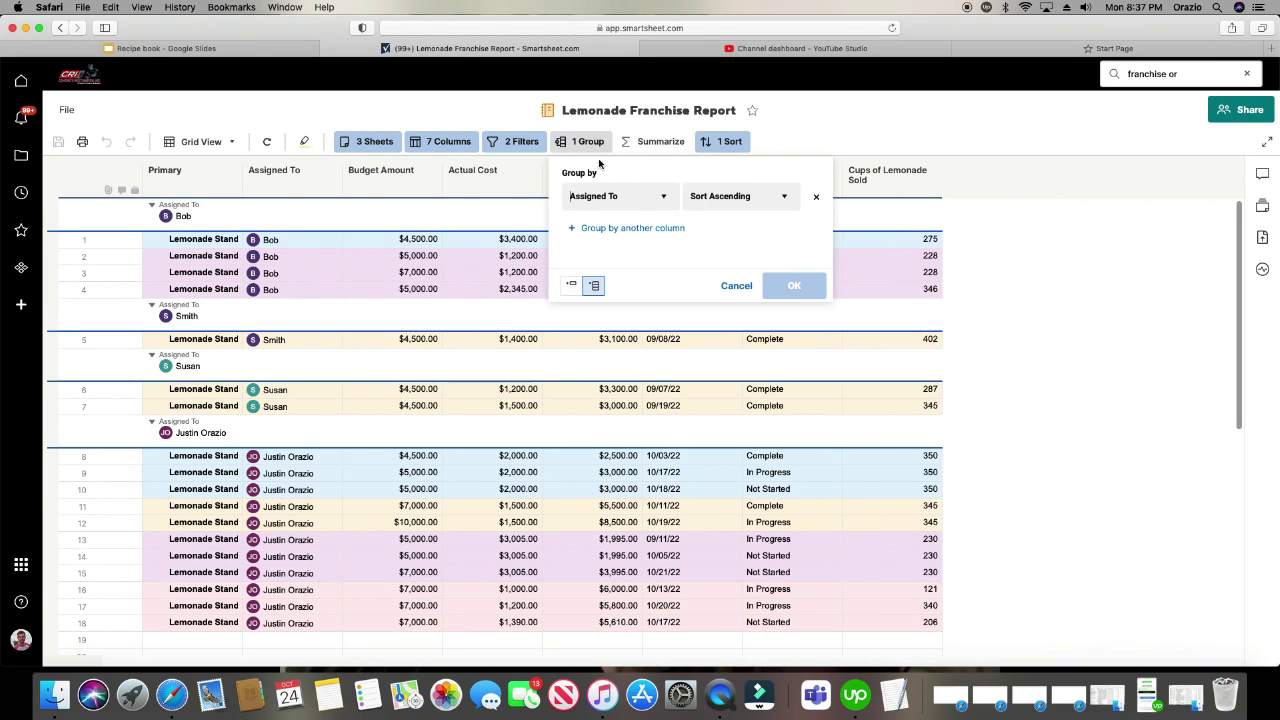
click(817, 199)
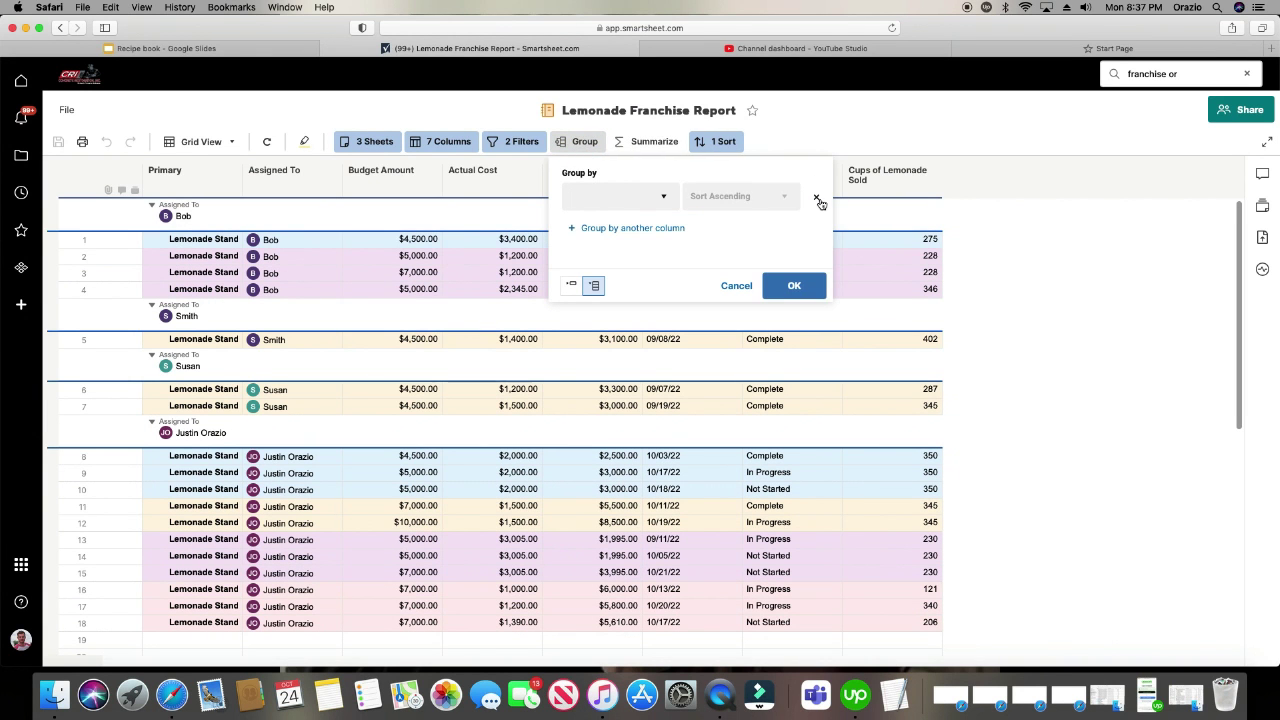
click(800, 285)
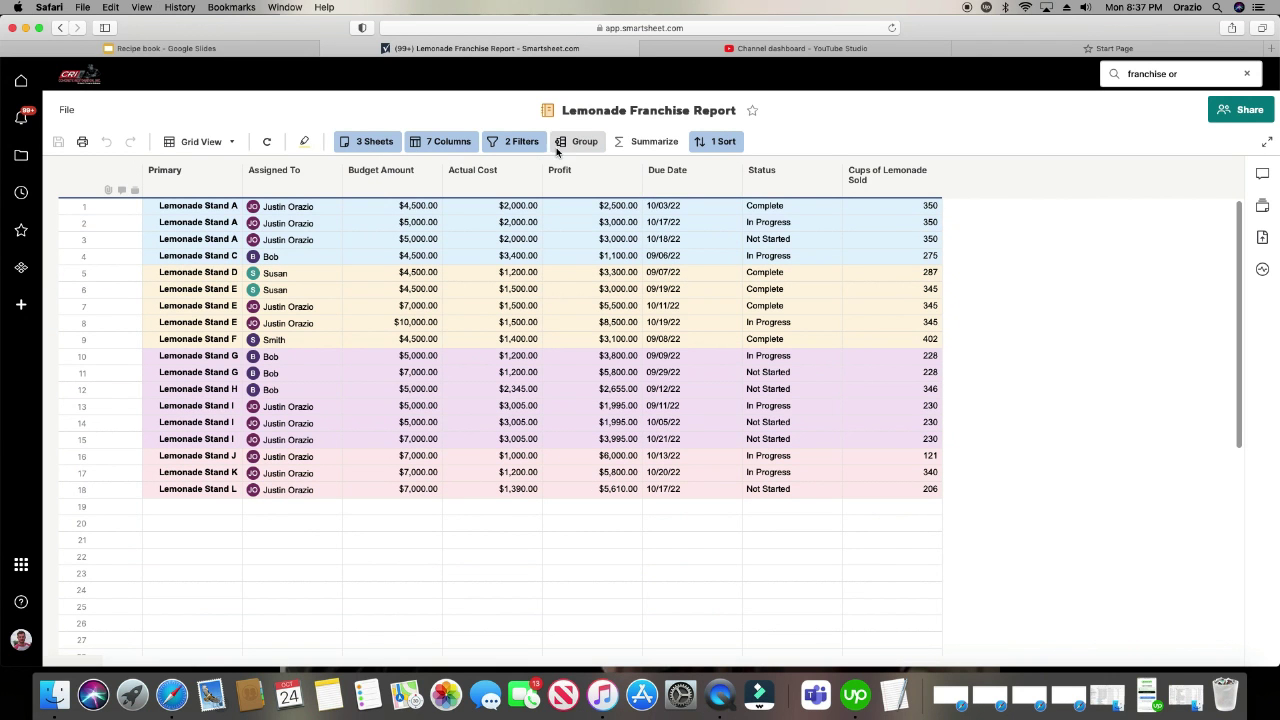
click(575, 146)
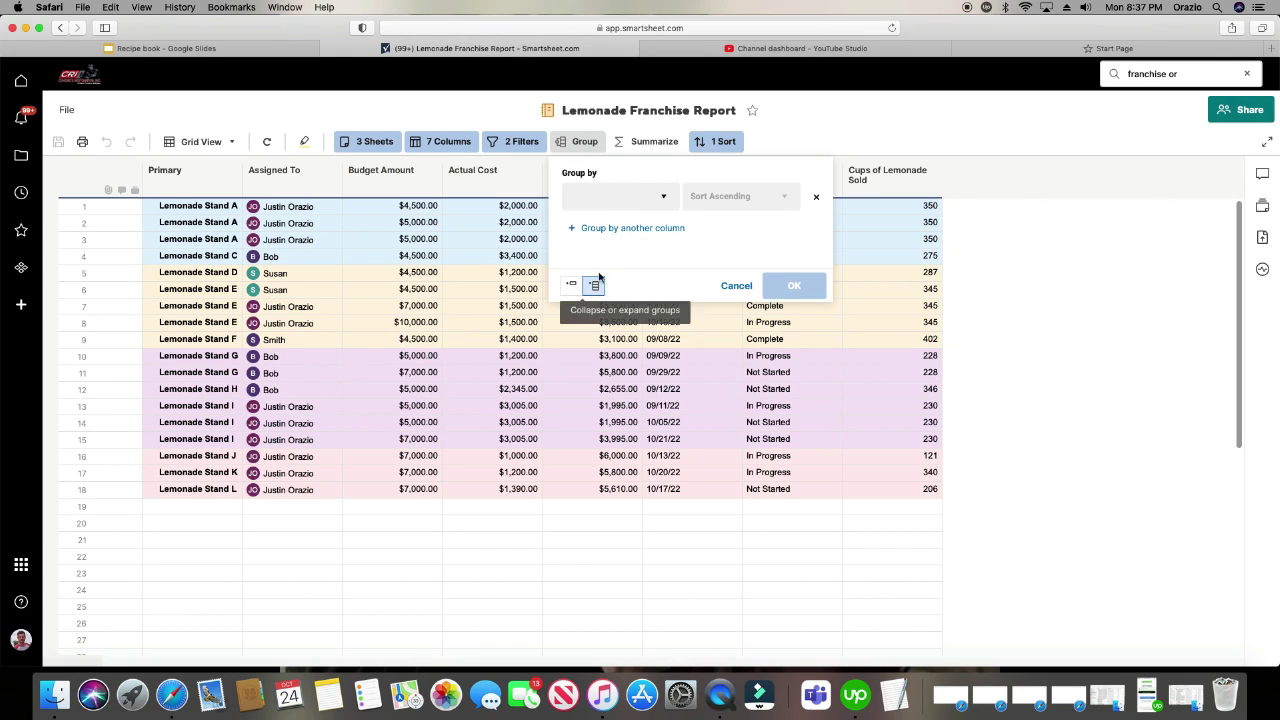
click(668, 200)
click(650, 257)
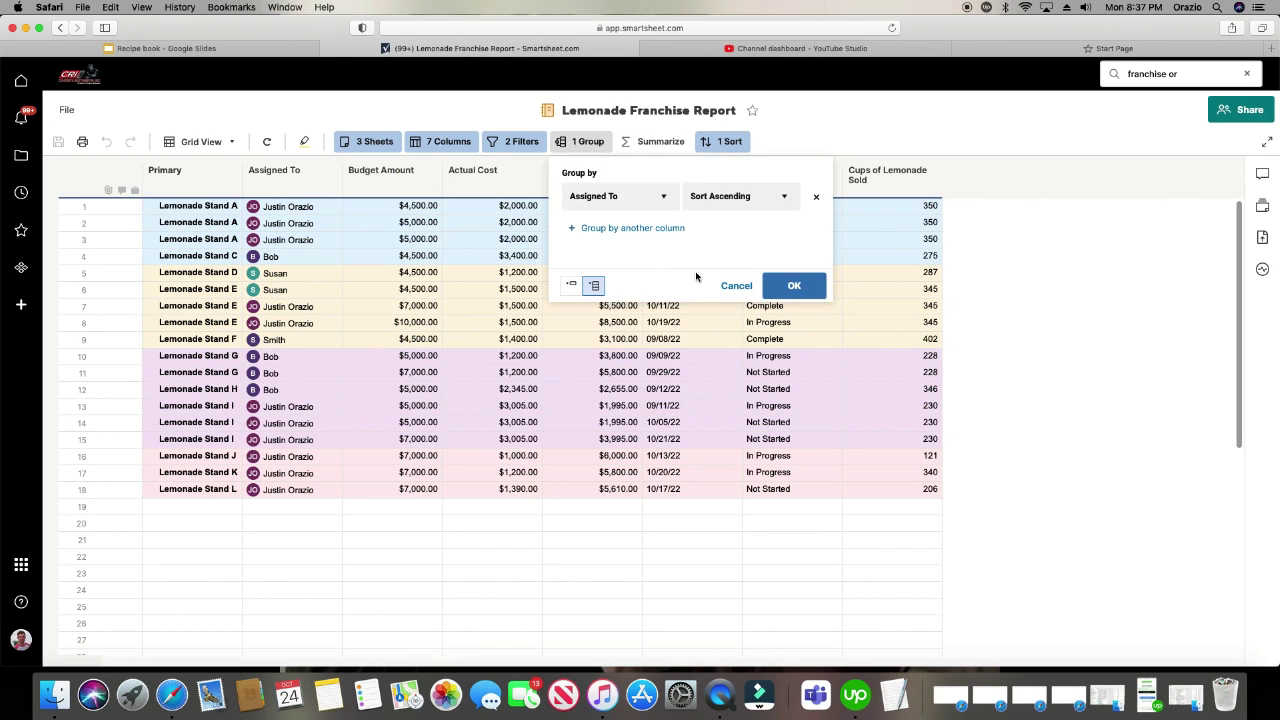
click(795, 286)
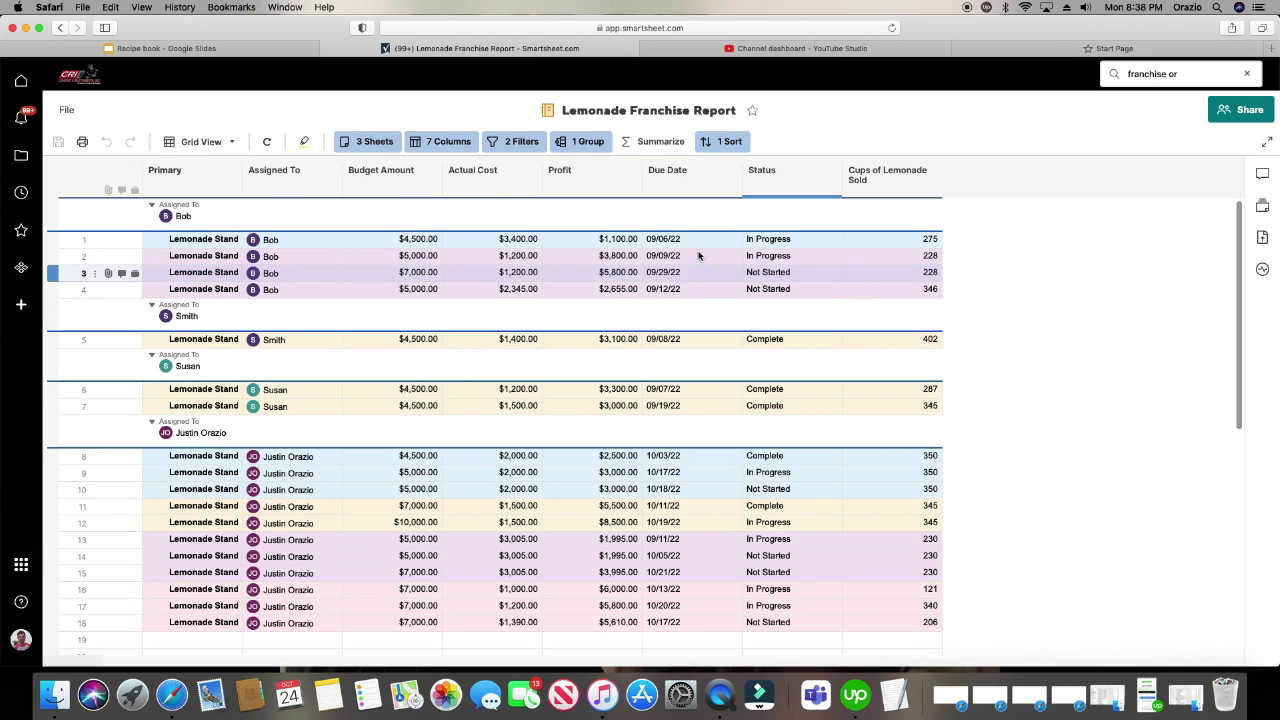
Confirm the Assigned To grouping with groups shown collapsed
click(586, 141)
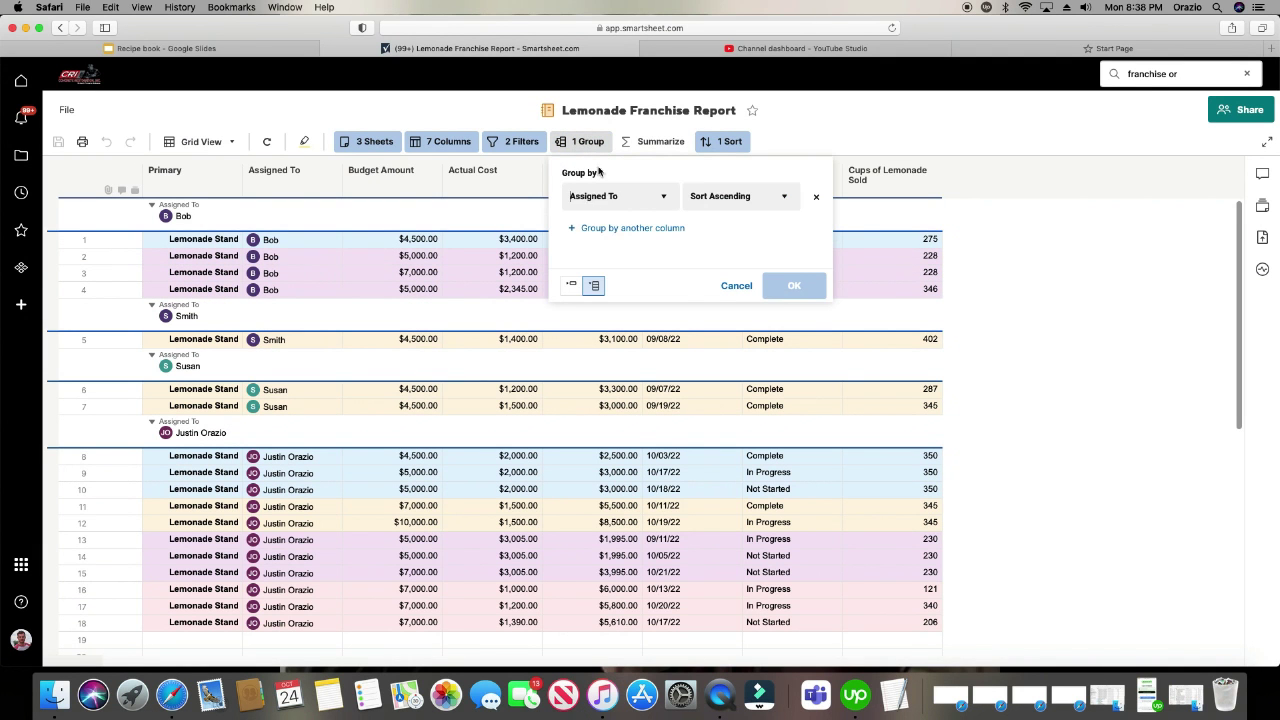
click(570, 287)
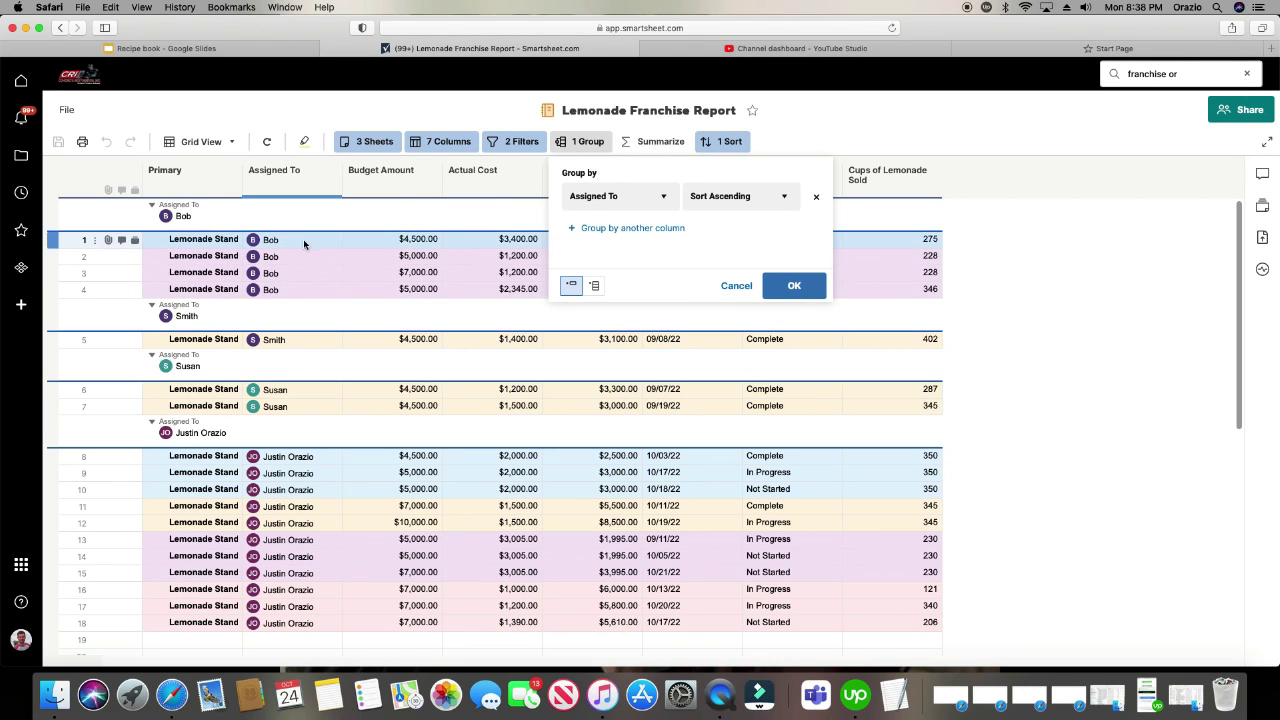
mouse_move(313, 241)
click(800, 287)
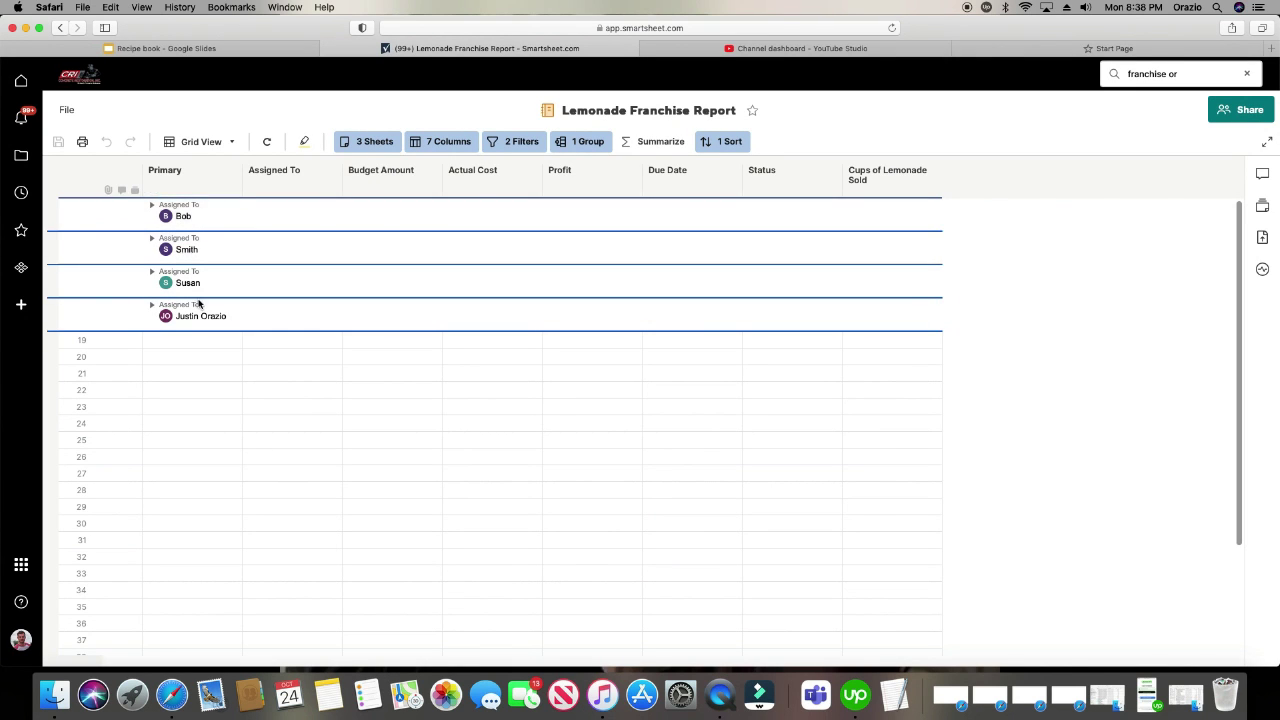
Add a Count summary on Assigned To, totalling 18 with a count per person
click(628, 145)
click(708, 198)
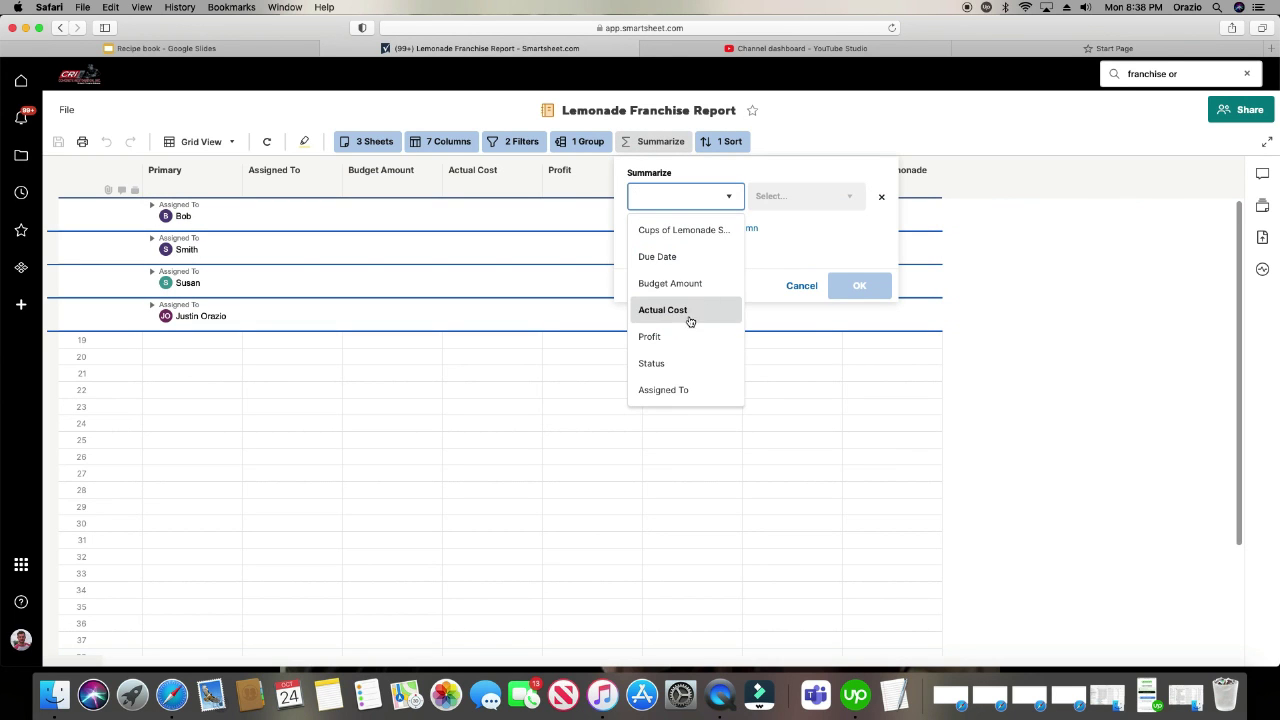
click(700, 389)
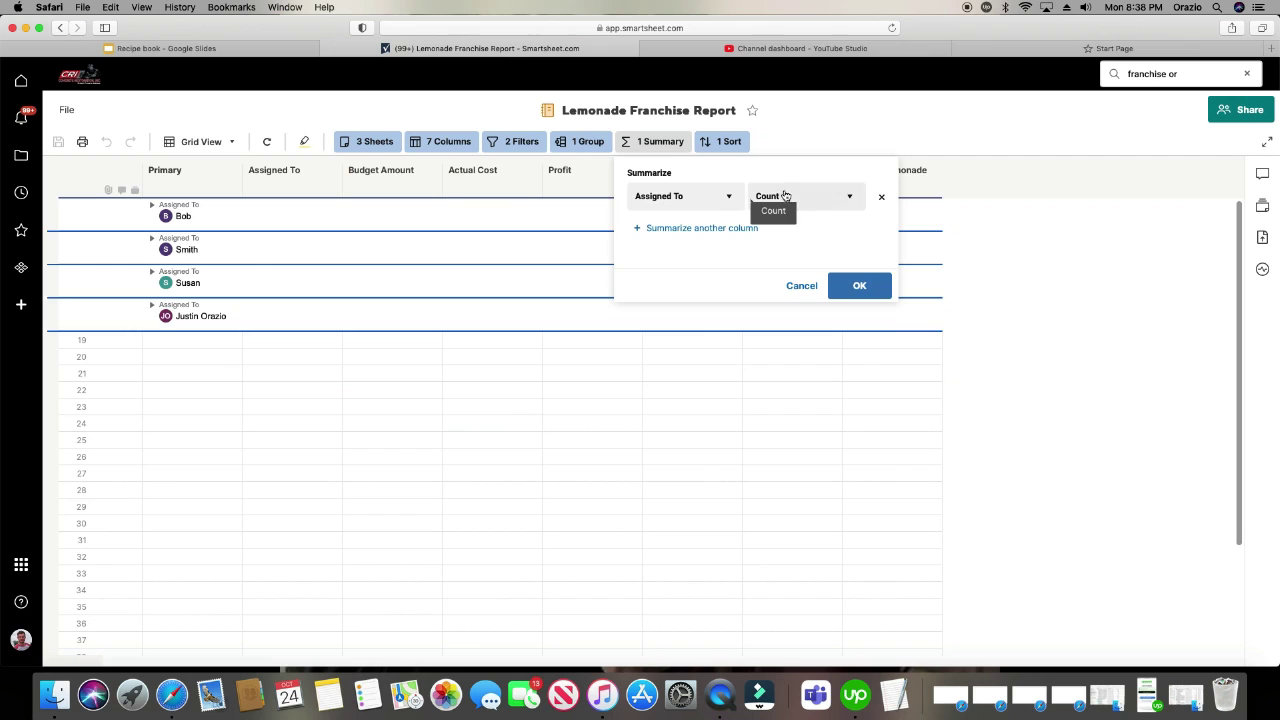
click(862, 287)
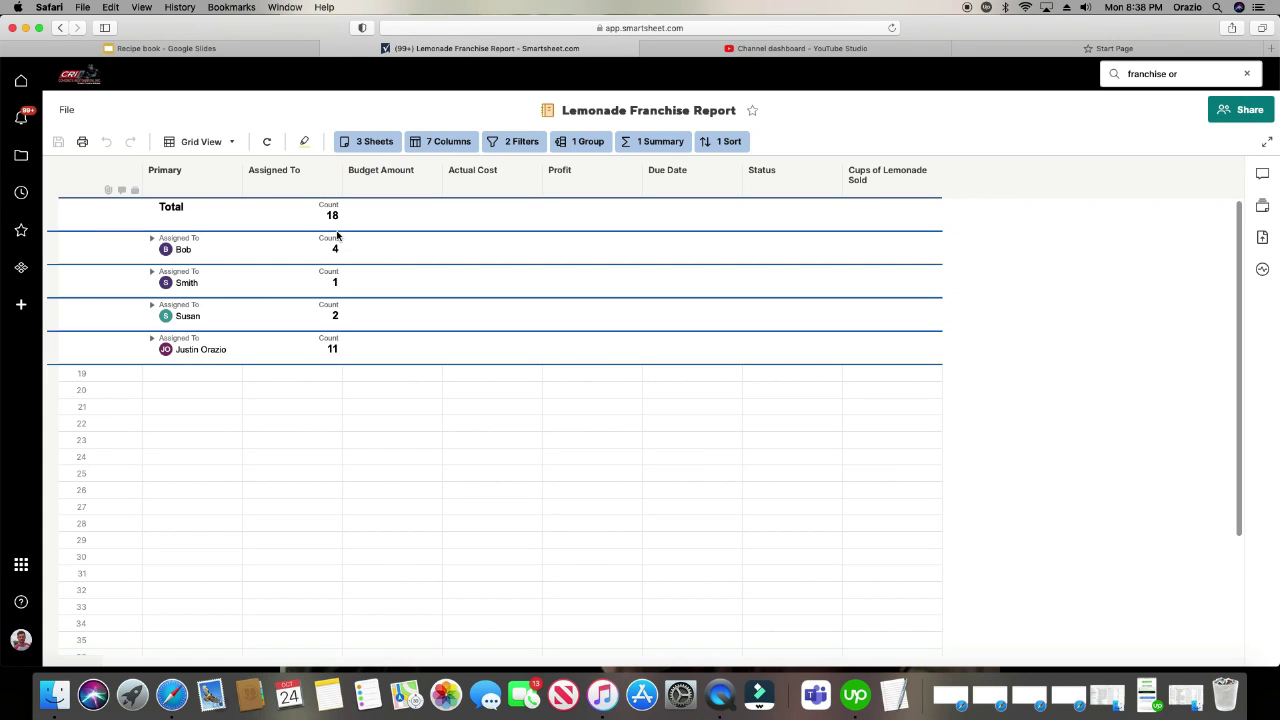
Expand and collapse the Bob and Smith groups to check their rows, then show Recents
click(152, 239)
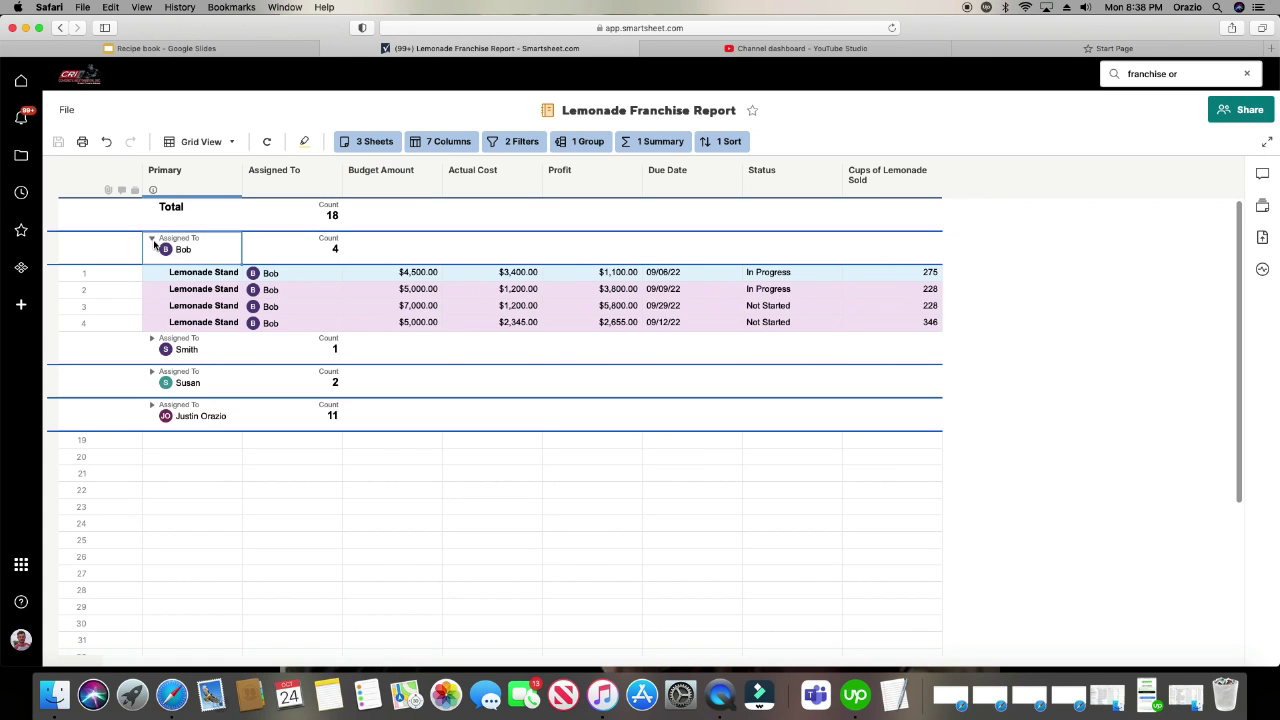
click(153, 240)
click(153, 272)
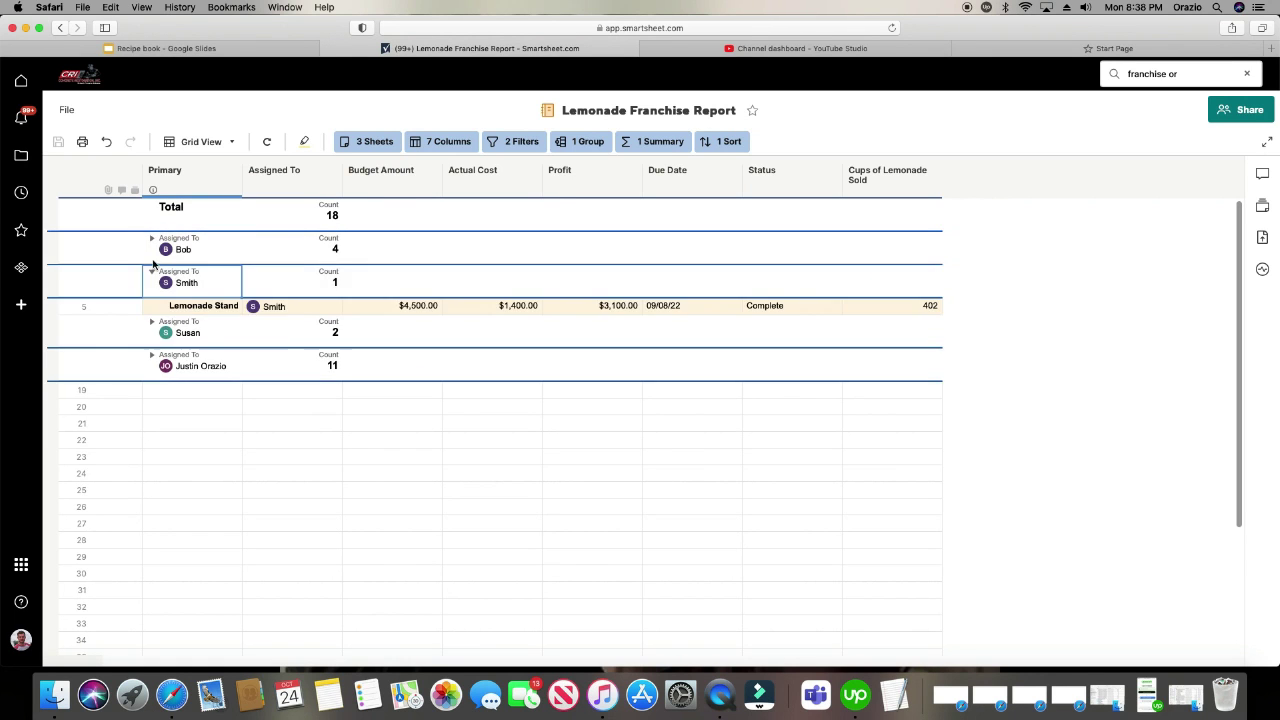
click(153, 272)
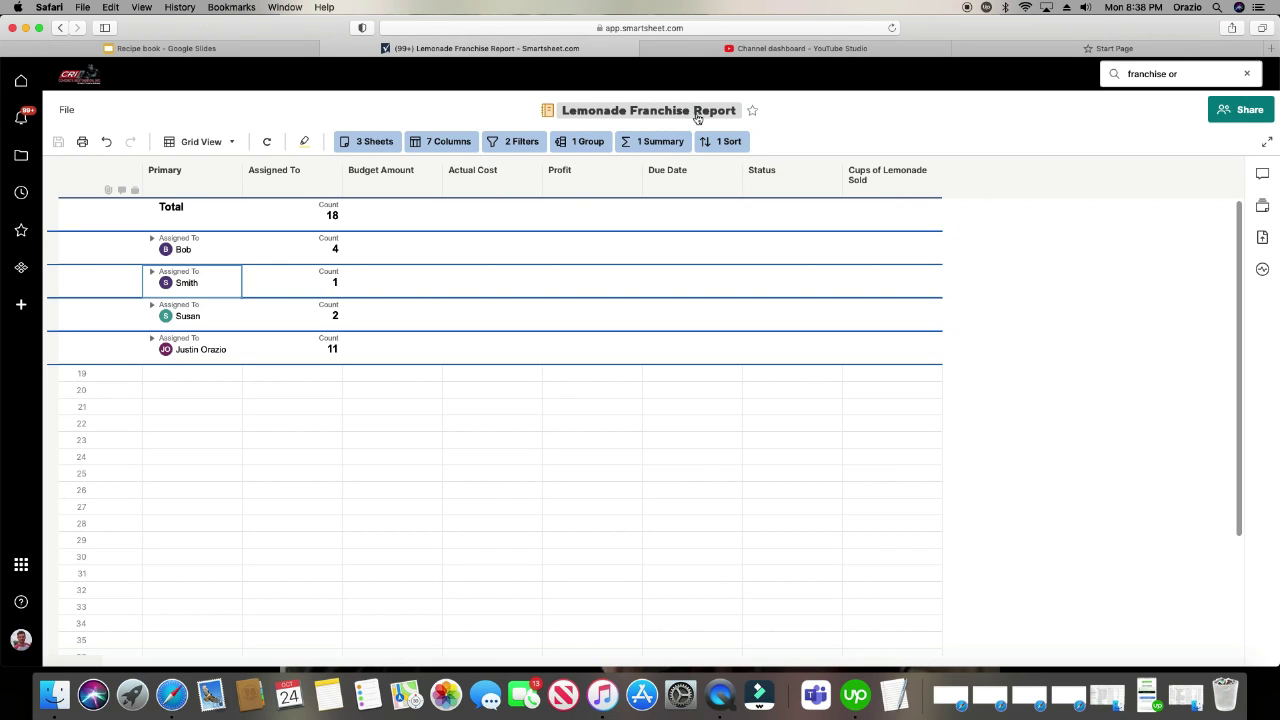
click(21, 193)
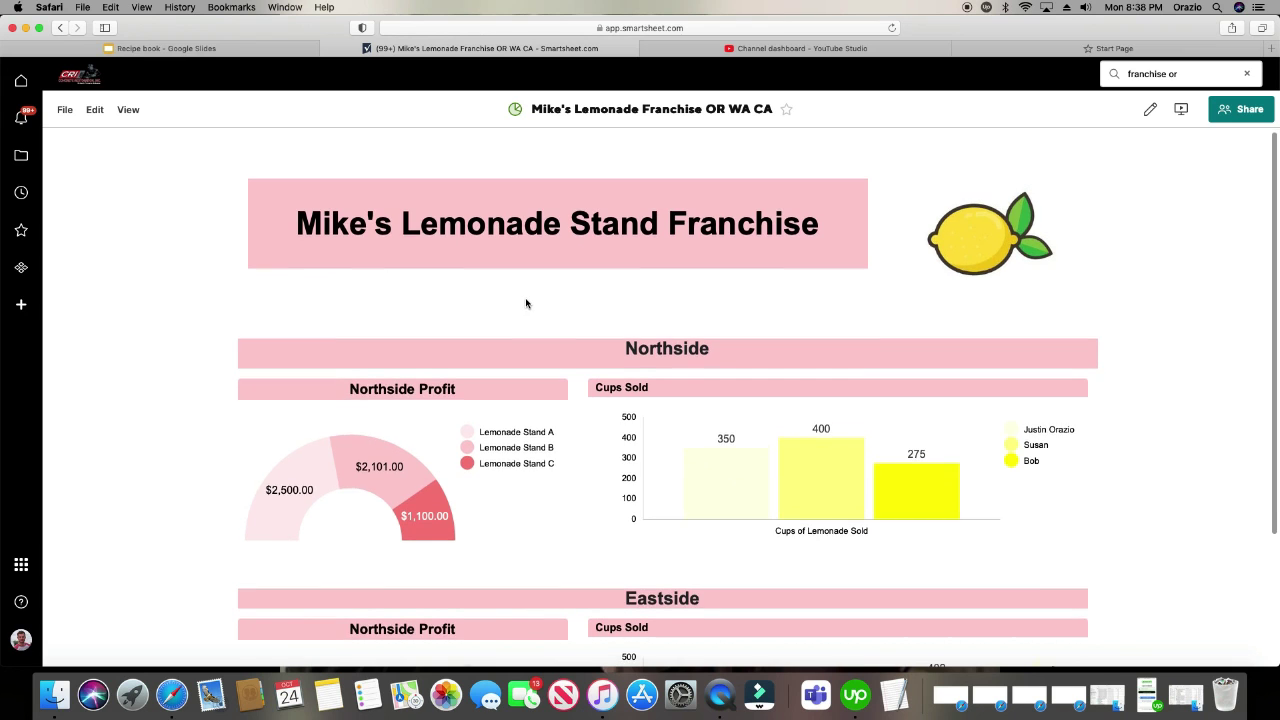
Add a report widget to the dashboard and pick Lemonade Franchise Report as its source
click(95, 110)
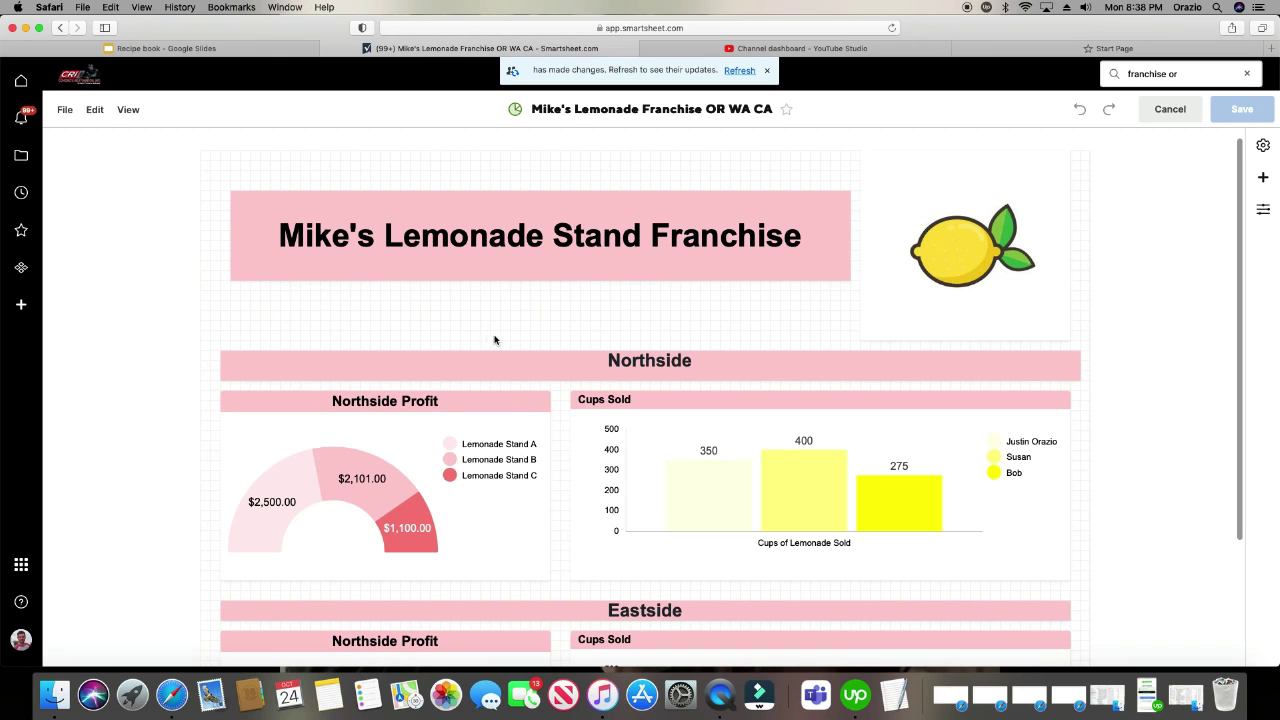
click(95, 109)
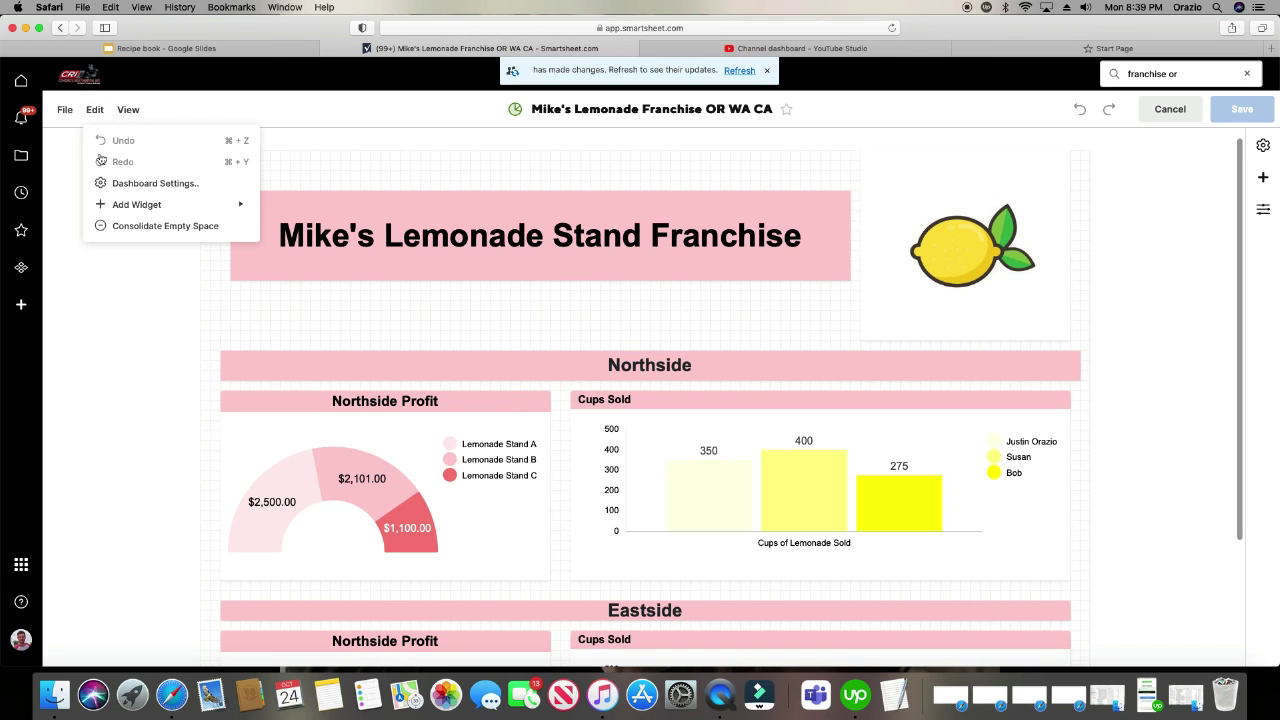
mouse_move(125, 205)
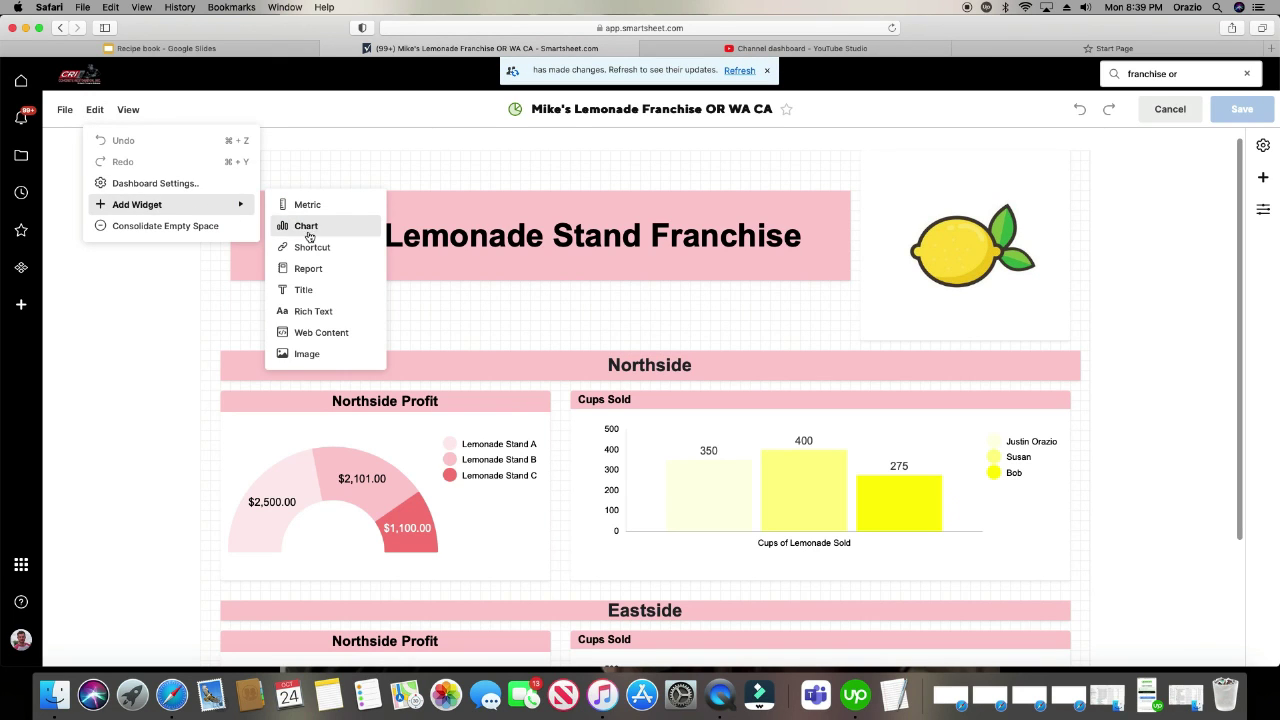
click(306, 268)
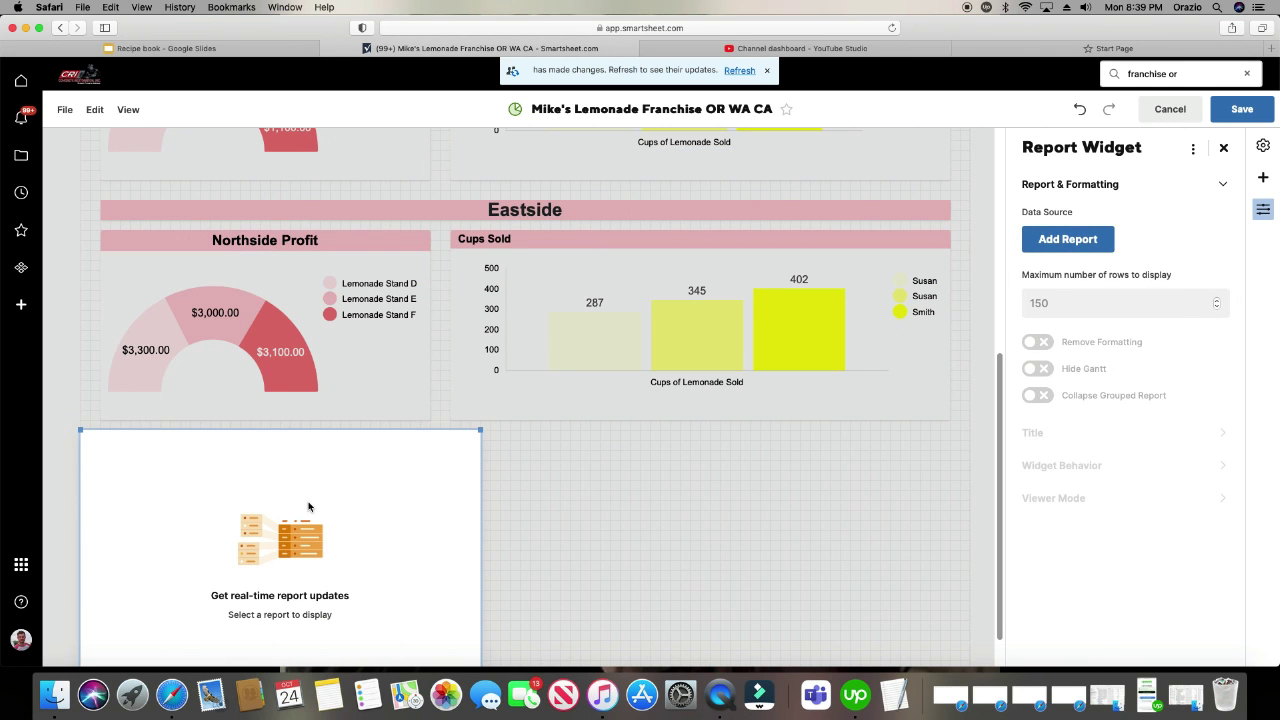
click(1068, 240)
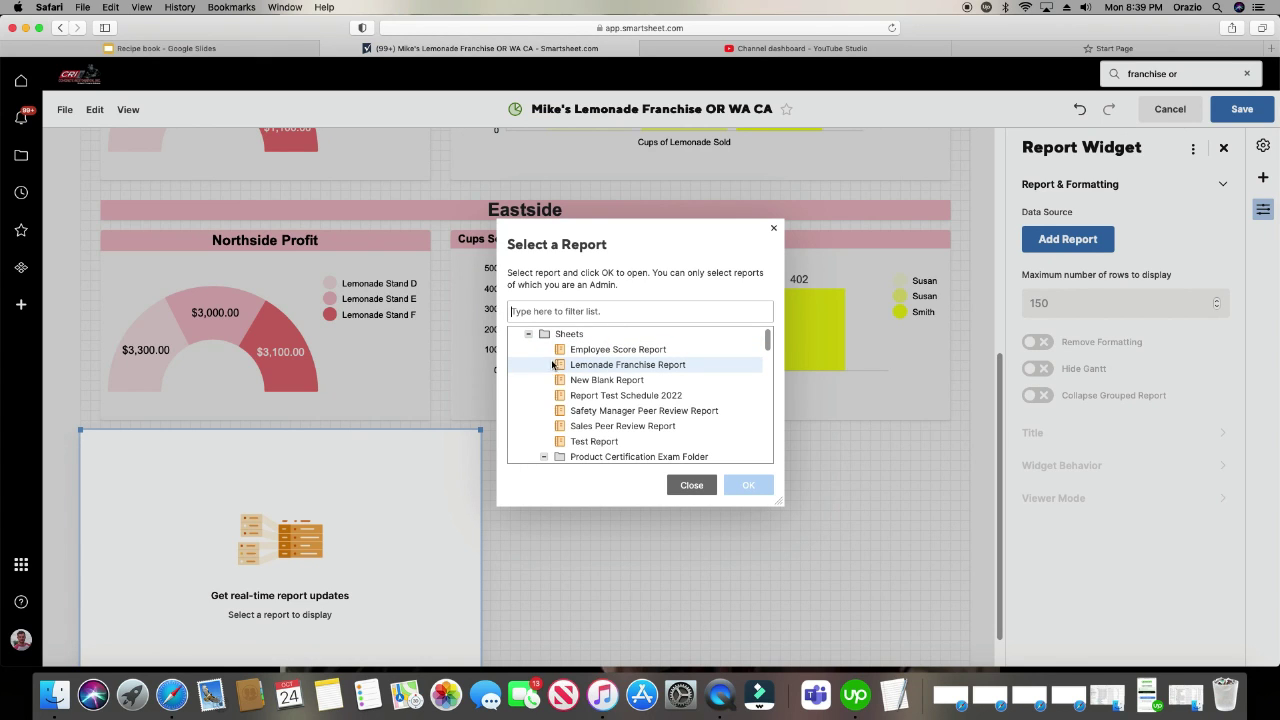
click(605, 366)
Confirm Lemonade Franchise Report as the source and widen the widget so Cups of Lemonade Sold fits
click(749, 486)
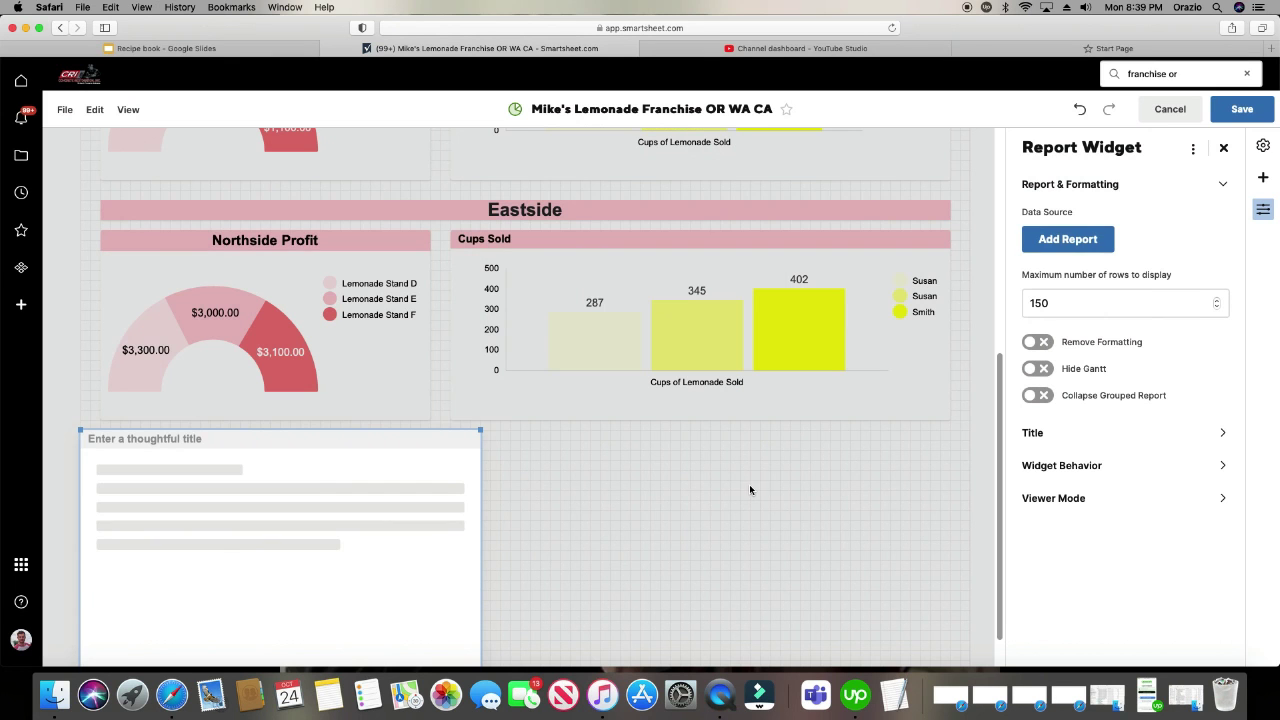
scroll(663, 486, down, 1)
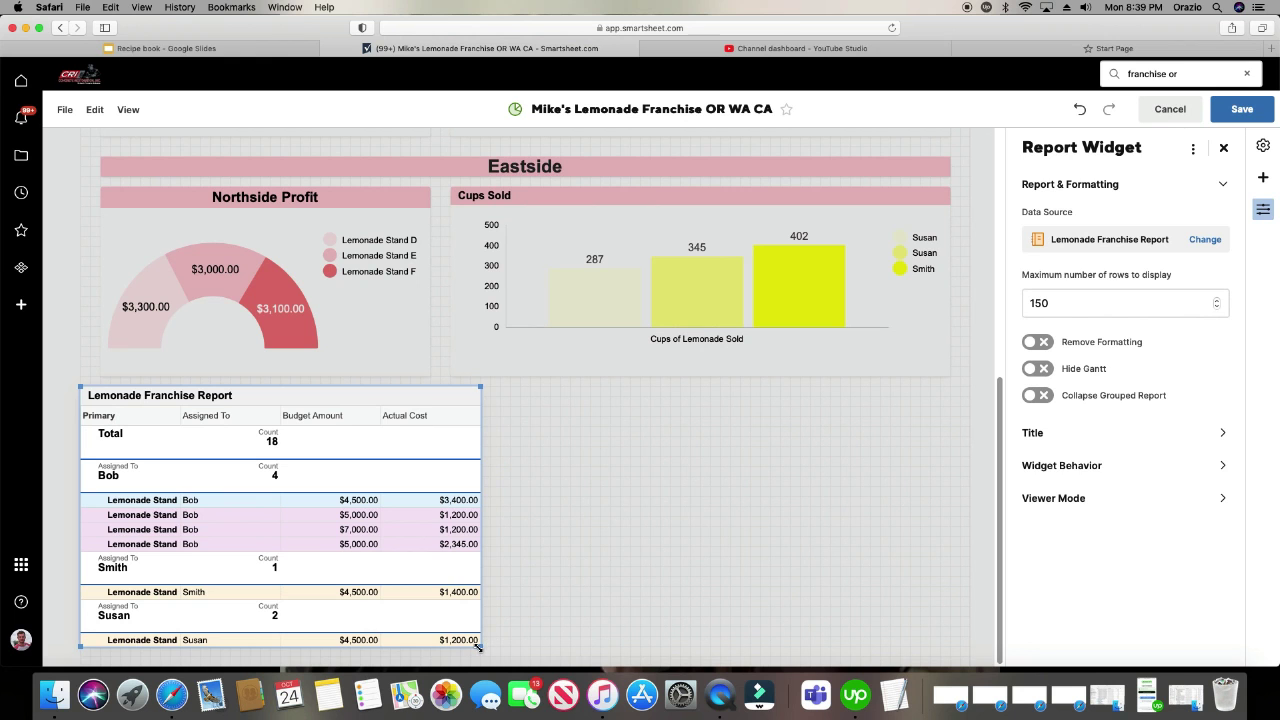
drag(478, 647, 890, 550)
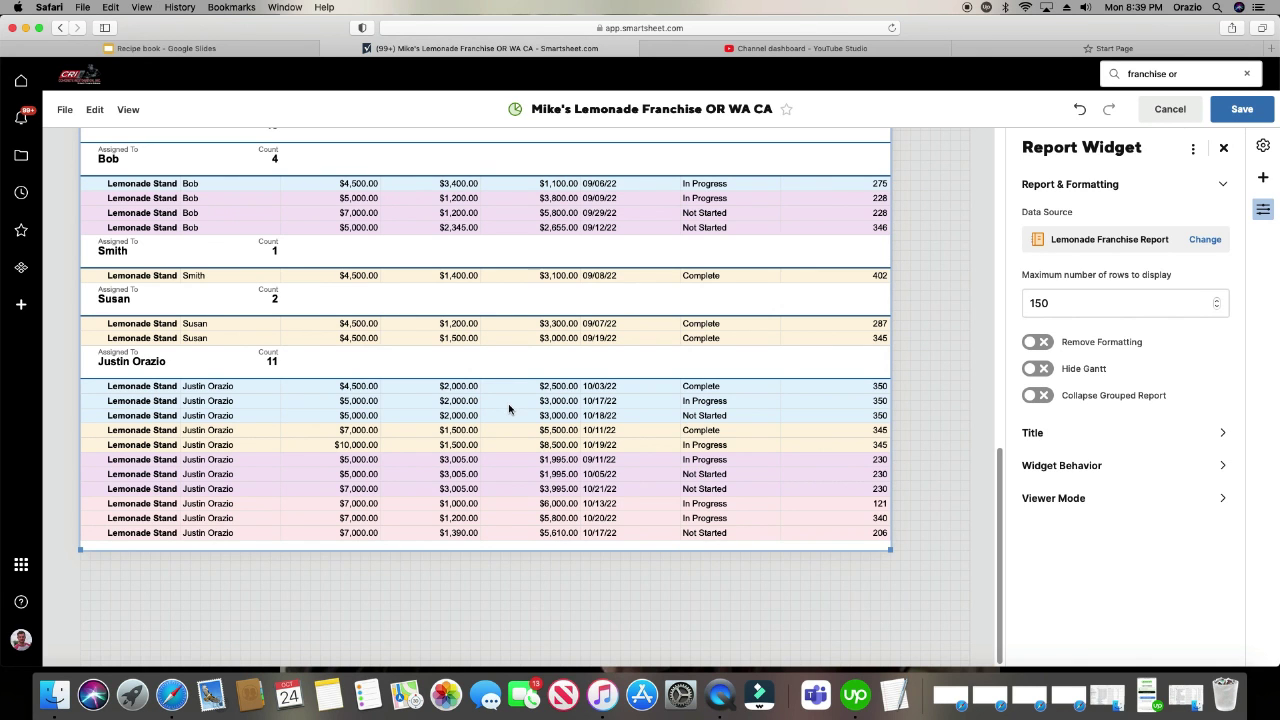
scroll(508, 409, up, 5)
scroll(514, 323, down, 1)
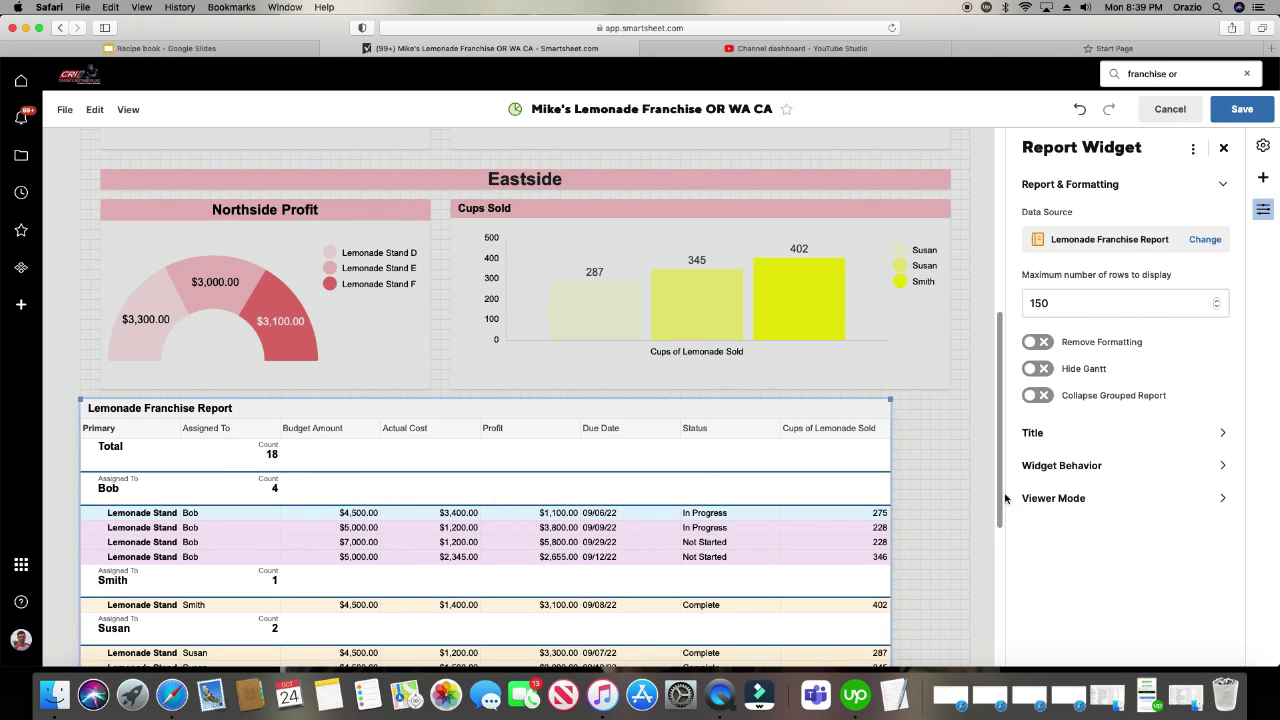
Set the report widget's click behavior to Open the data source
click(1063, 466)
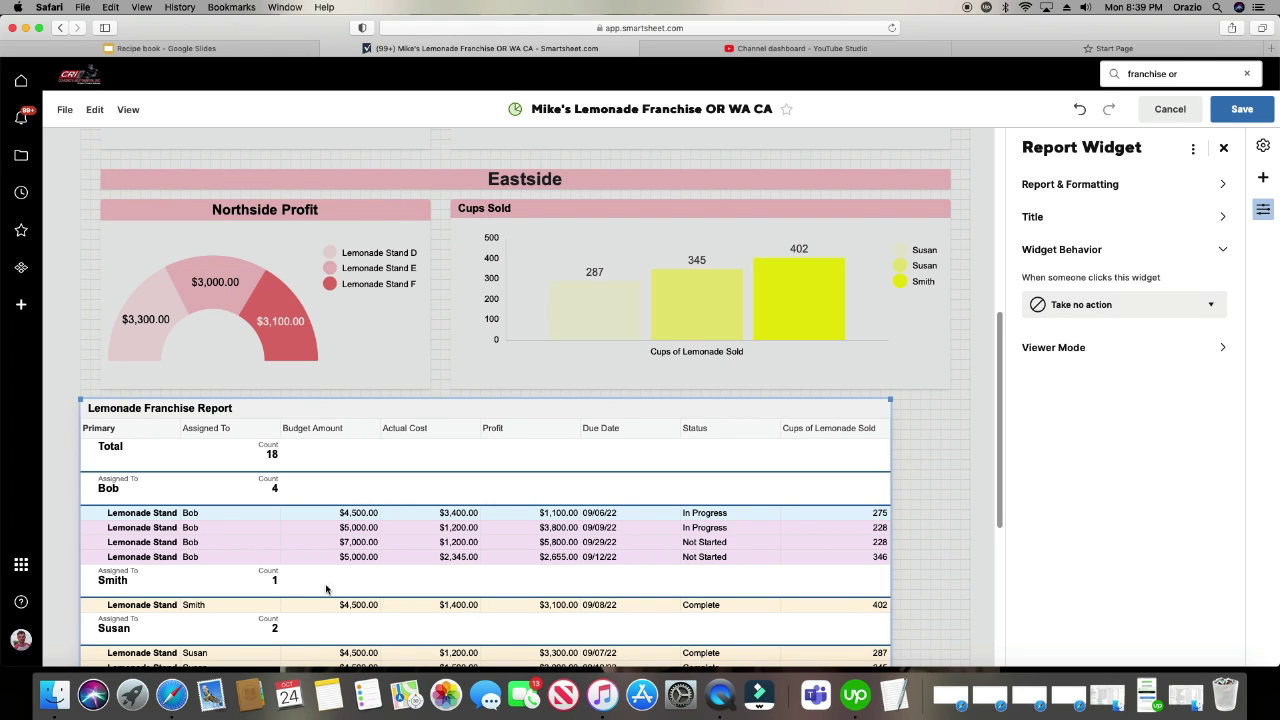
click(1067, 313)
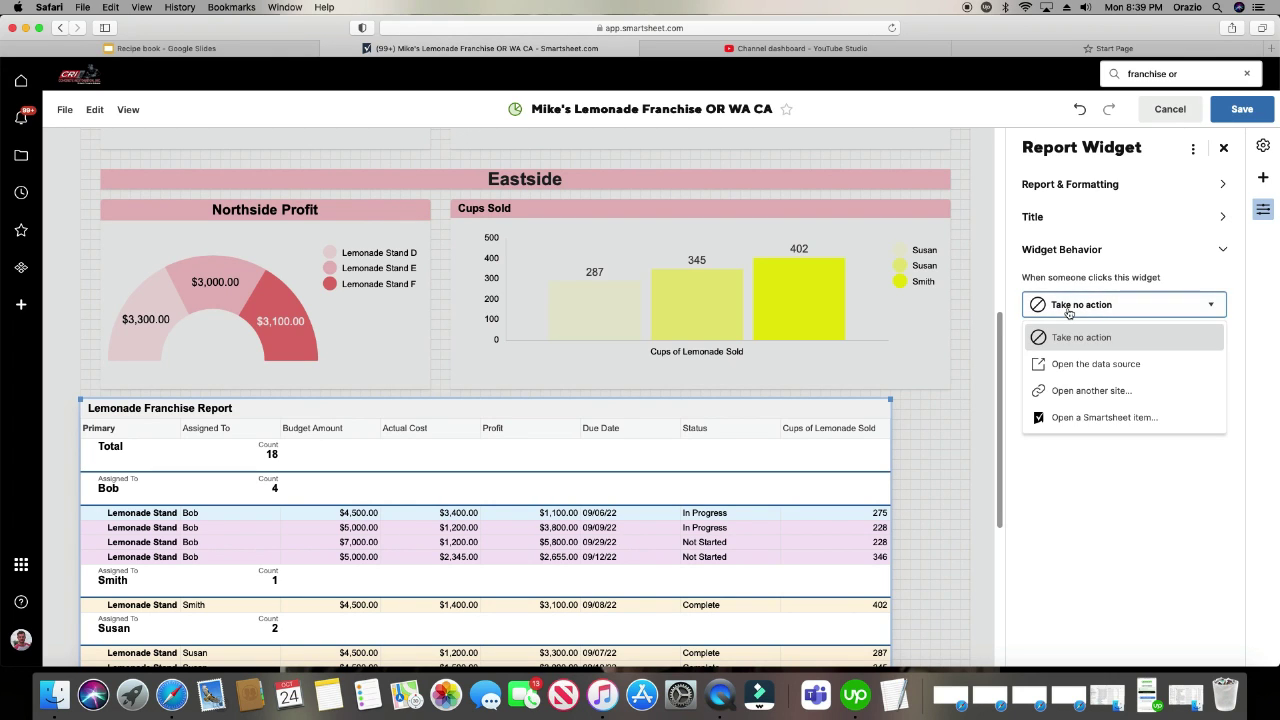
click(1072, 367)
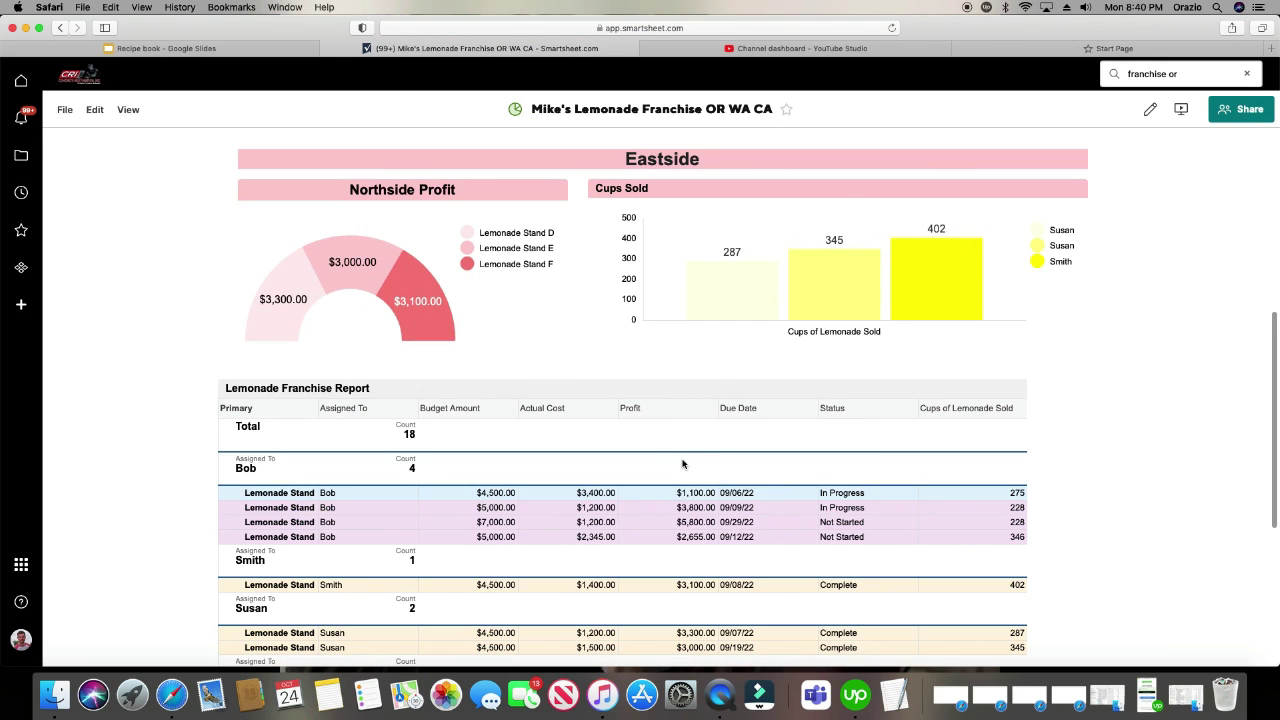
Open the Lemonade Franchise Report from the widget and regroup it with all groups expanded
click(682, 463)
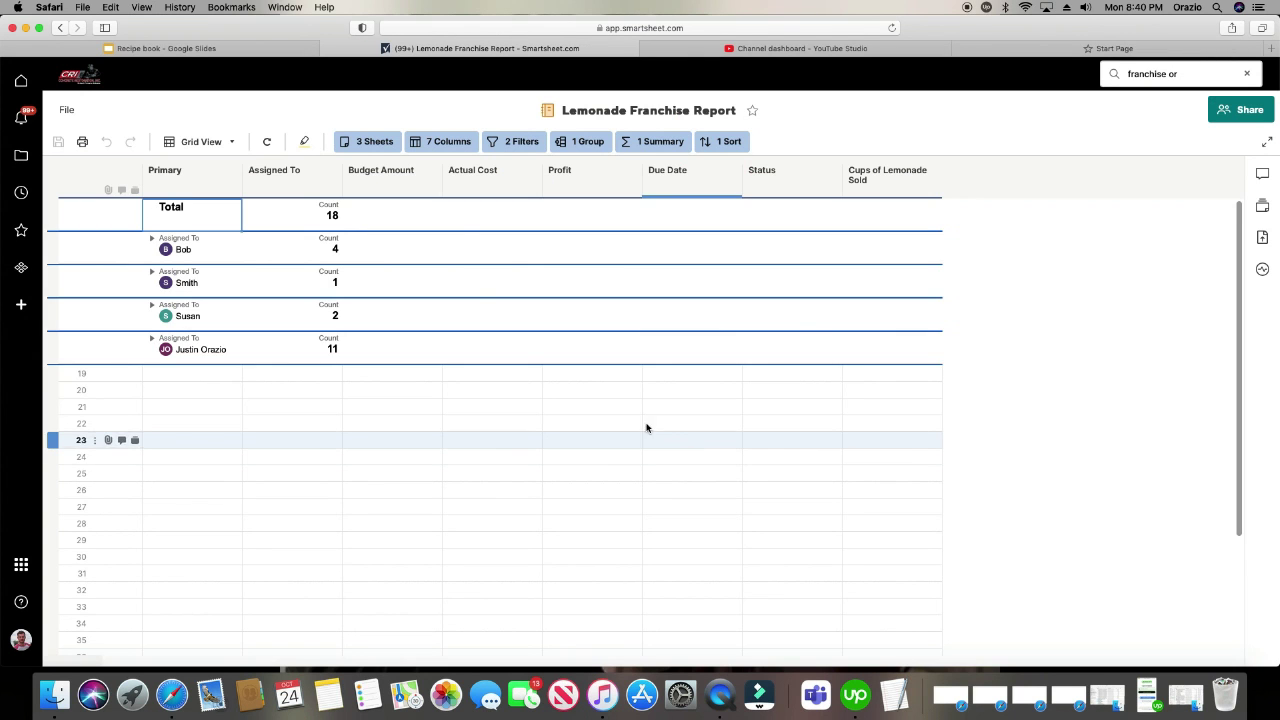
click(591, 147)
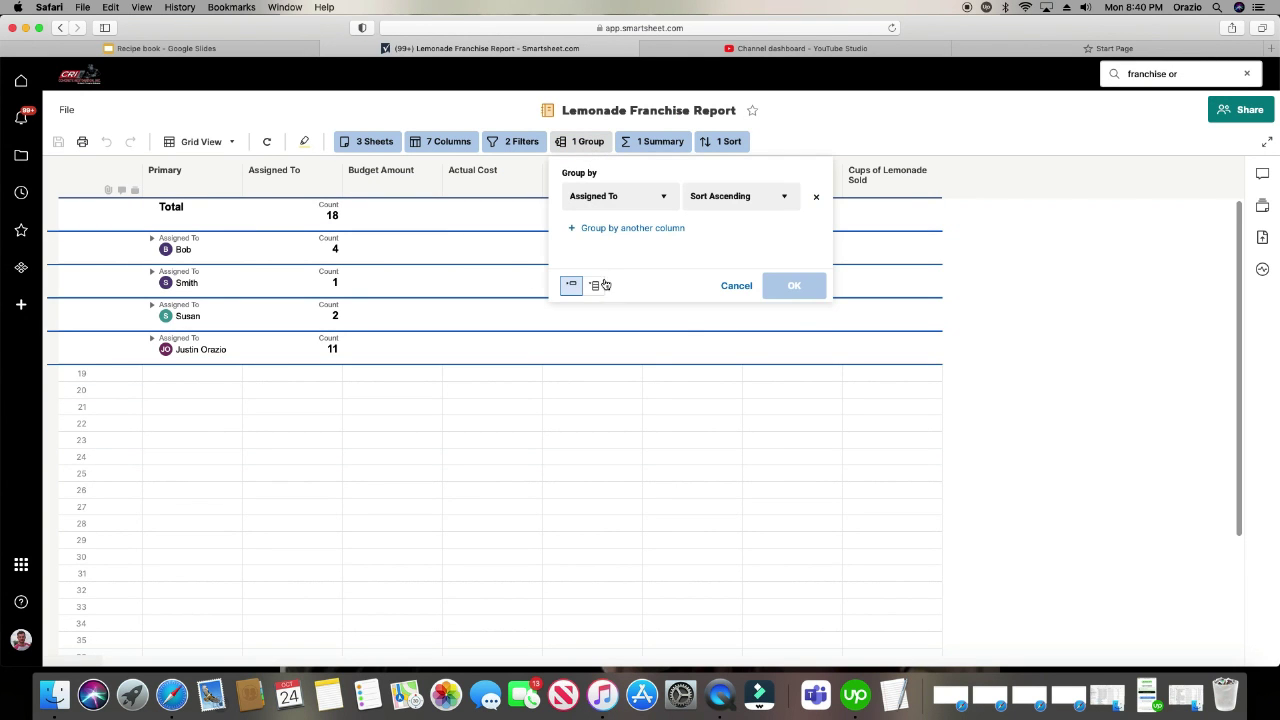
click(775, 286)
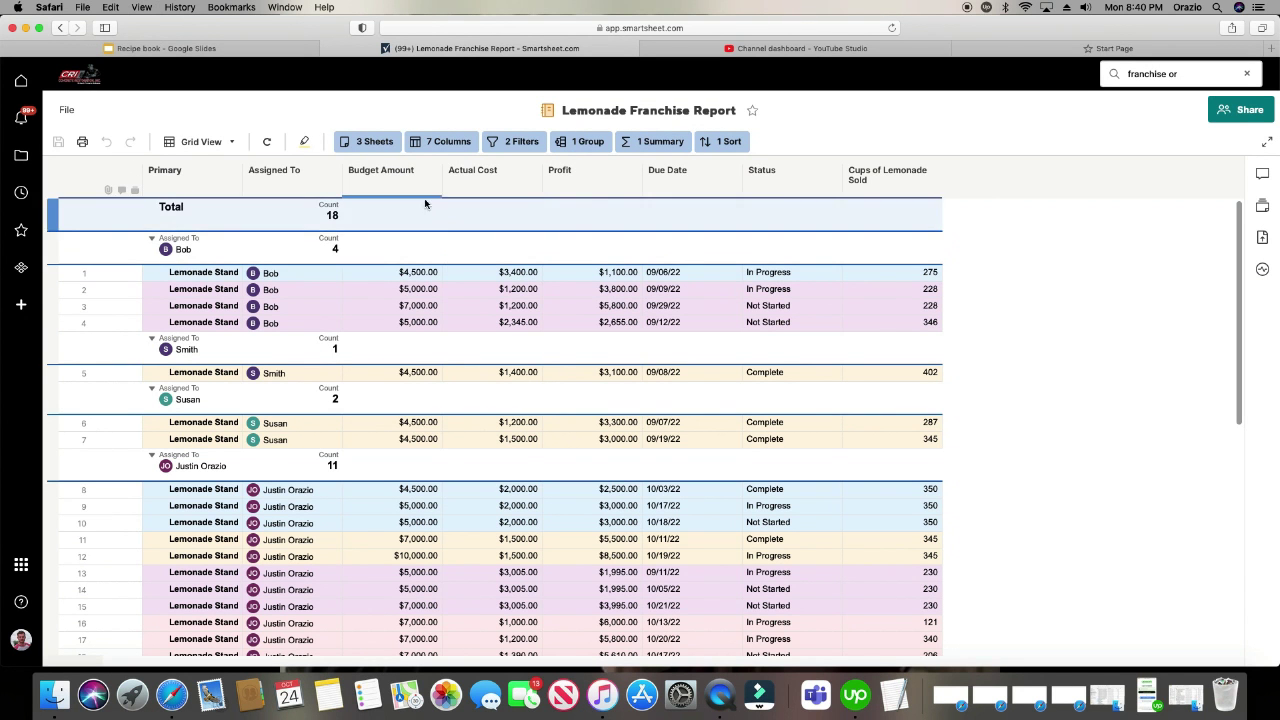
Narrow the Budget Amount, Actual Cost, Profit, Due Date, Status and Cups of Lemonade Sold columns
drag(440, 183, 404, 178)
drag(503, 182, 468, 183)
drag(569, 185, 529, 186)
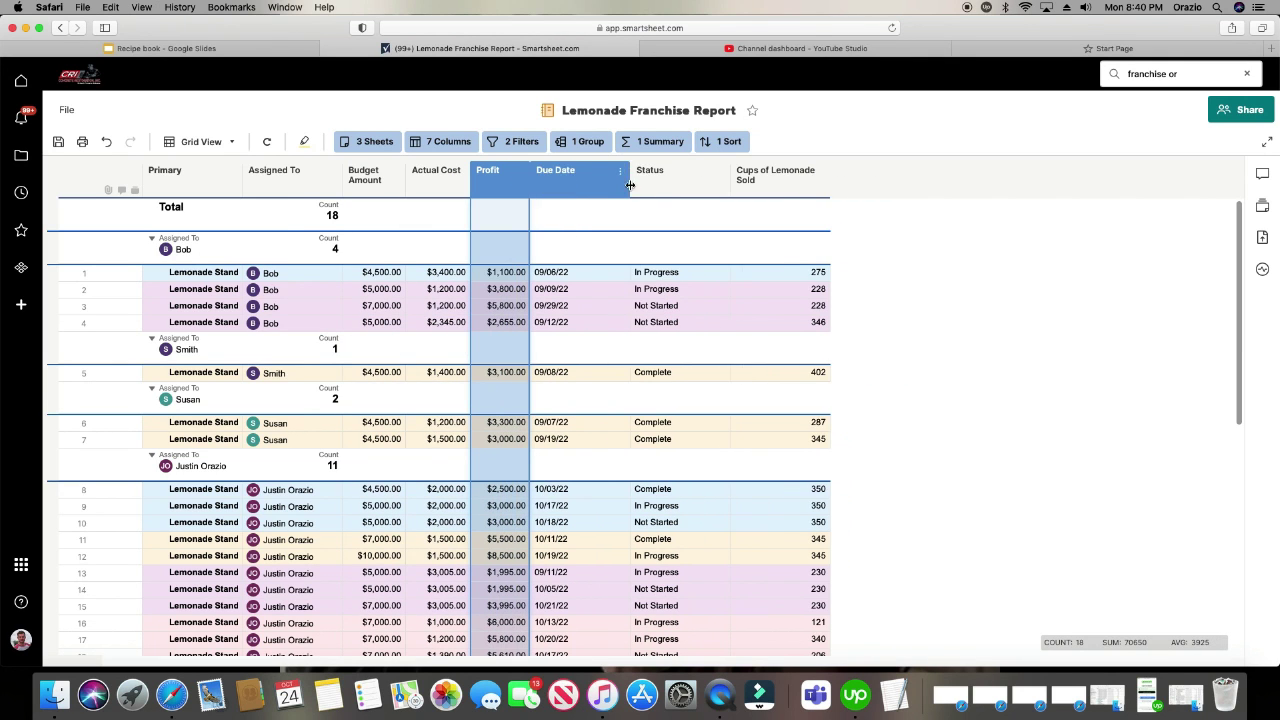
click(609, 186)
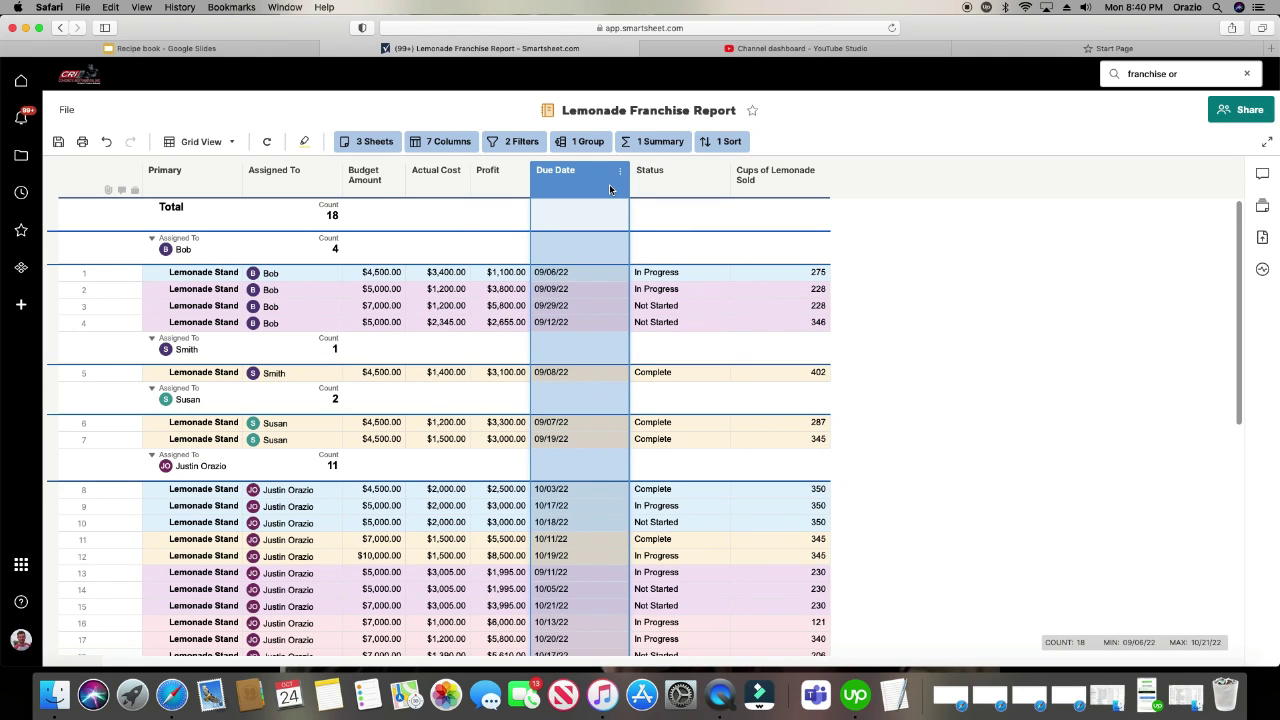
shift+click(680, 180)
shift+click(780, 178)
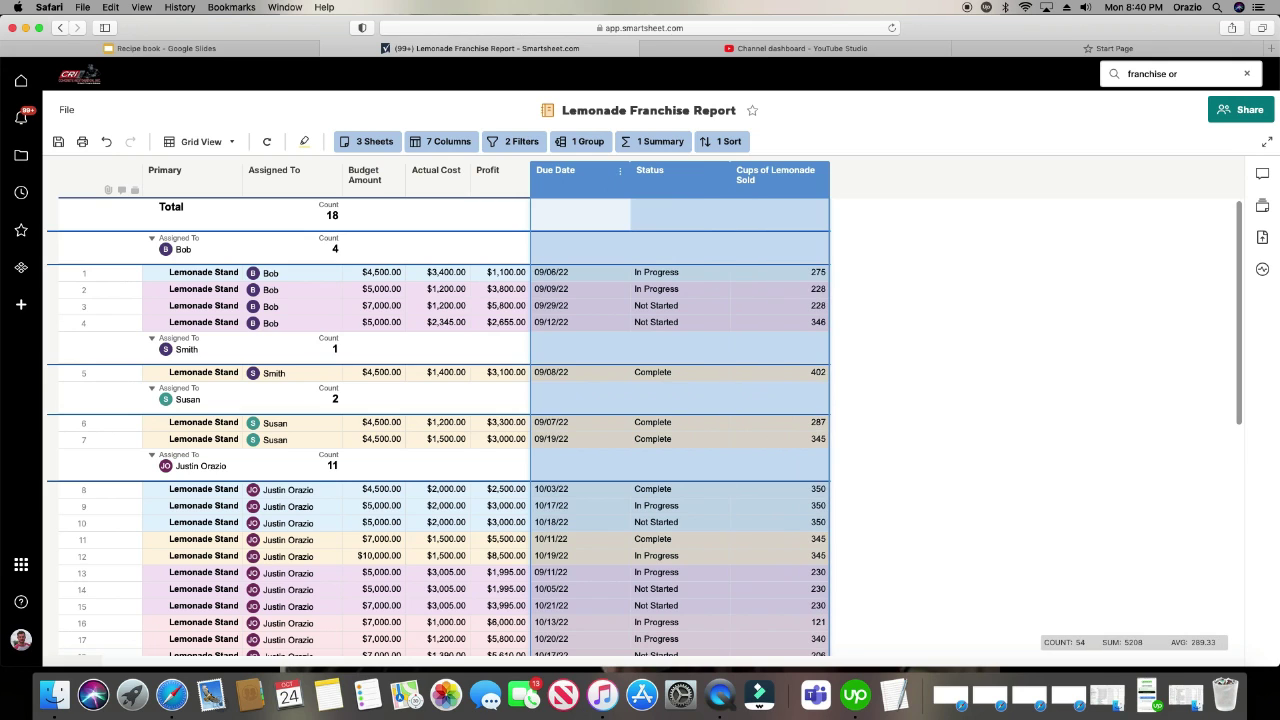
drag(829, 190, 782, 195)
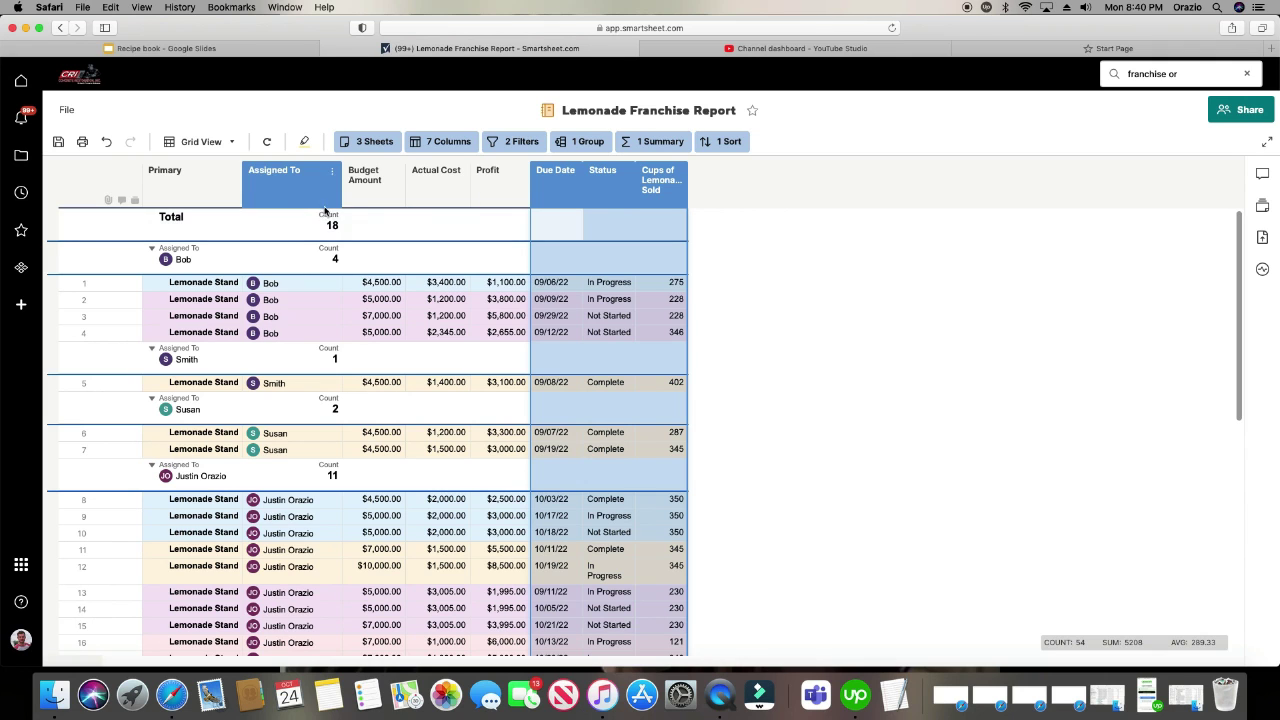
Narrow the Assigned To column and save the report
drag(337, 197, 306, 190)
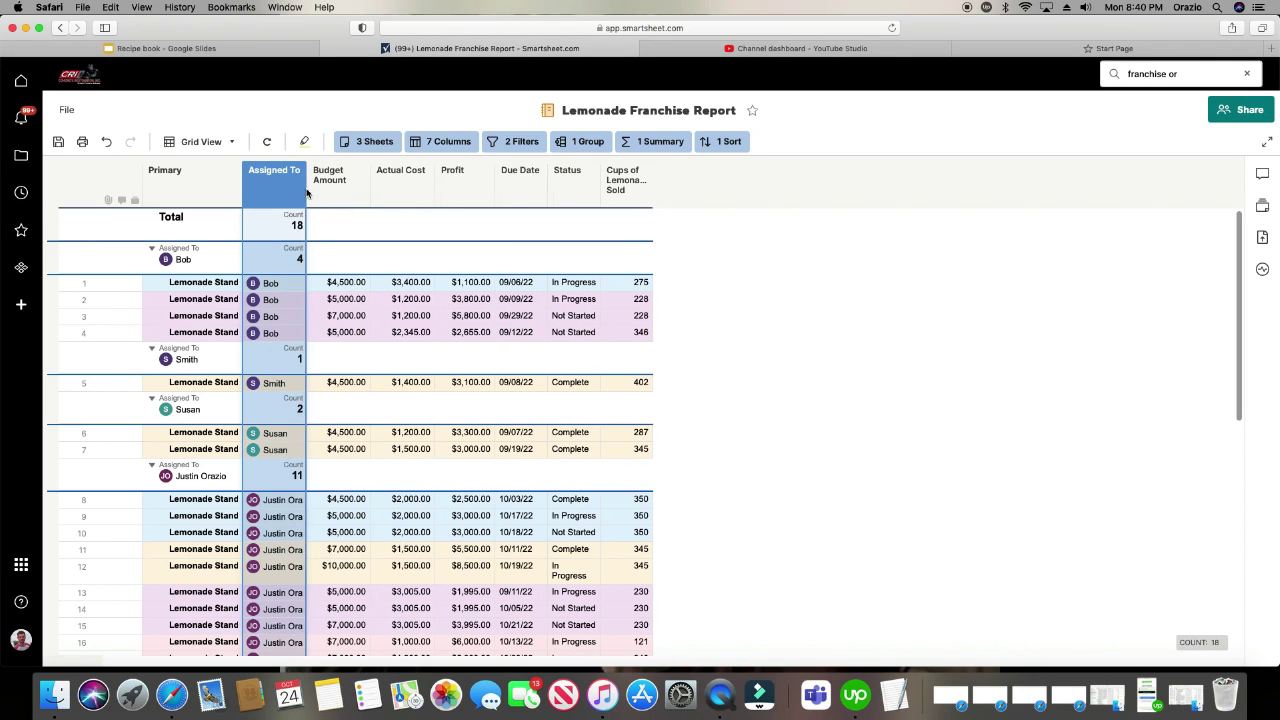
click(173, 167)
click(58, 141)
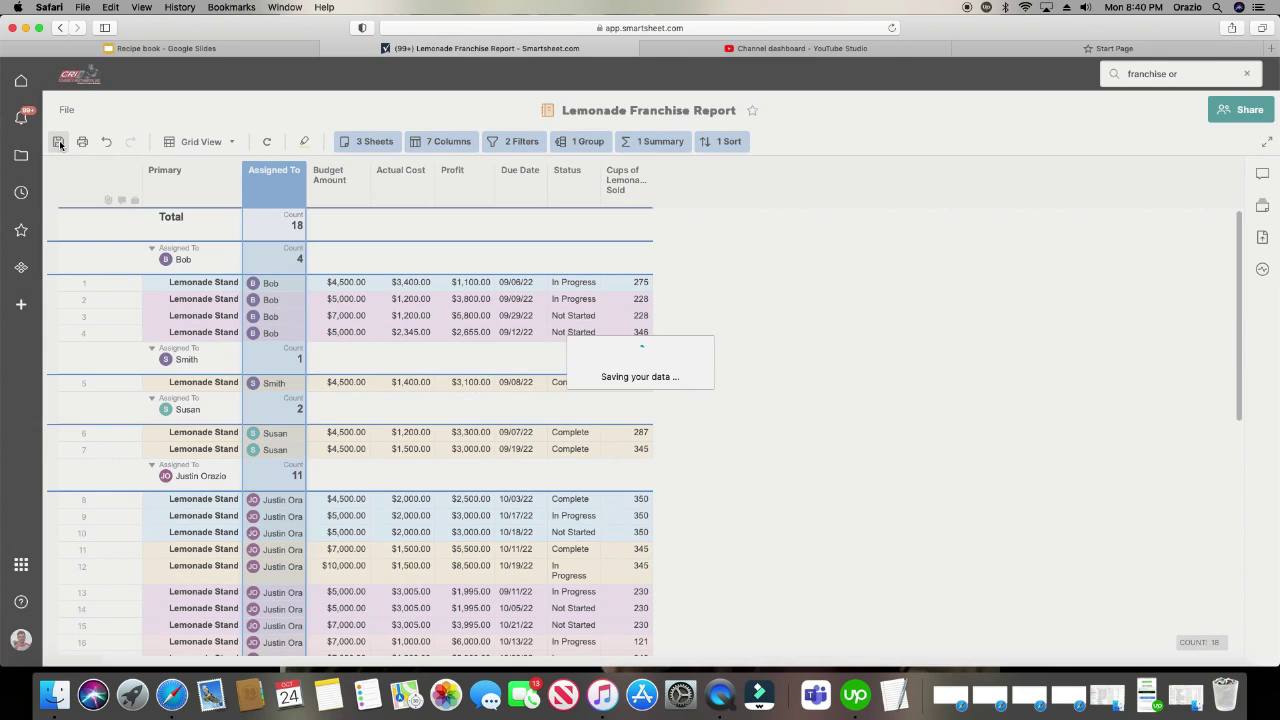
click(92, 227)
Return to the dashboard and switch it into edit mode
click(21, 192)
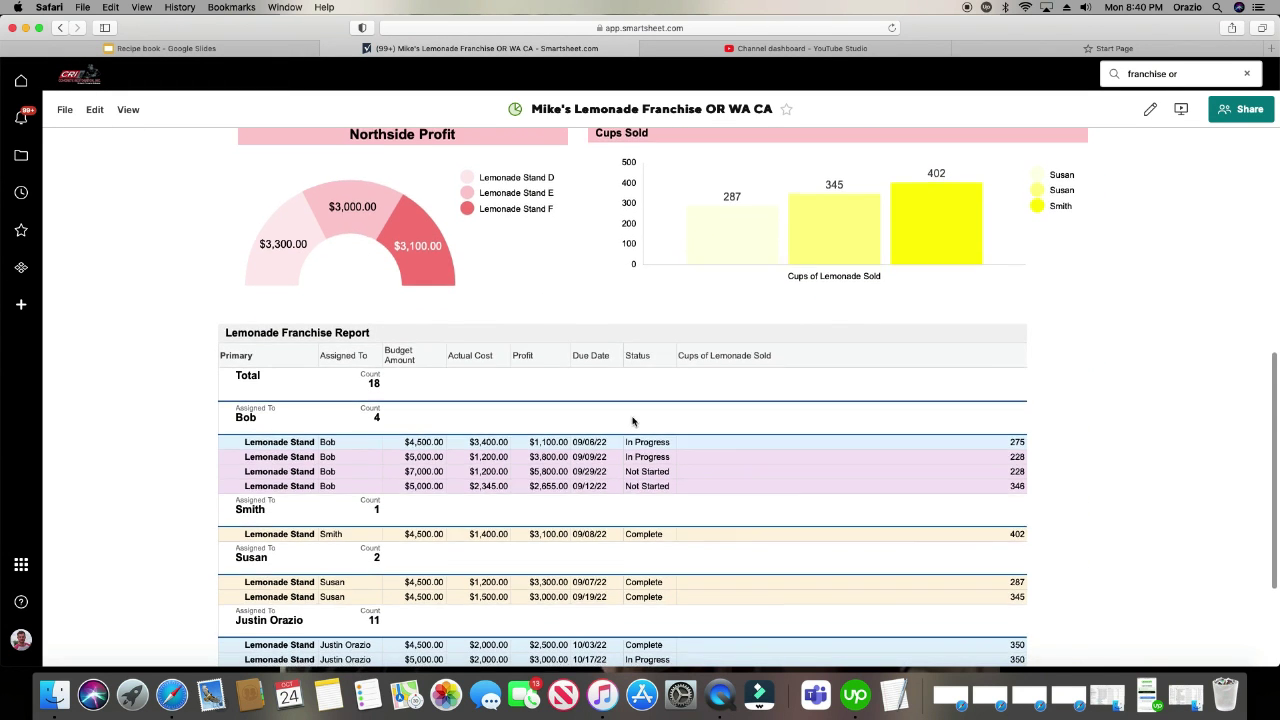
scroll(633, 415, down, 3)
click(94, 110)
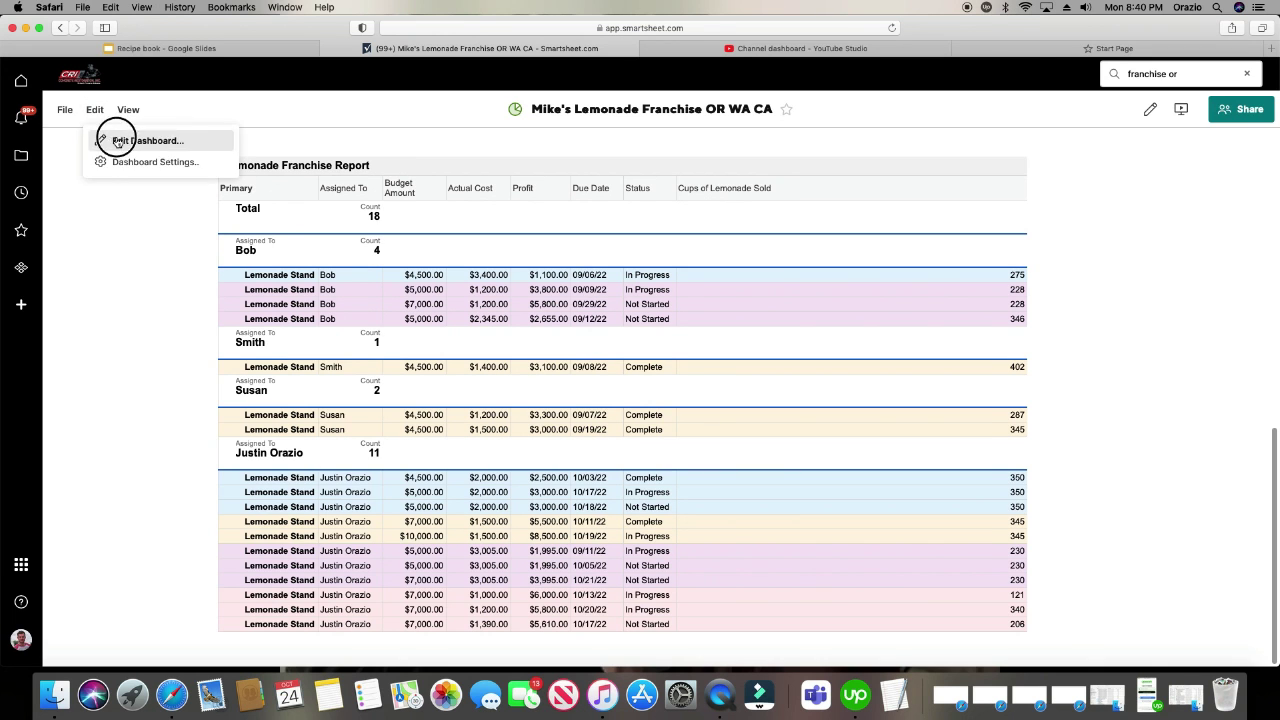
click(110, 134)
Resize the report widget narrower and taller so all 18 franchise rows show
mouse_move(1003, 648)
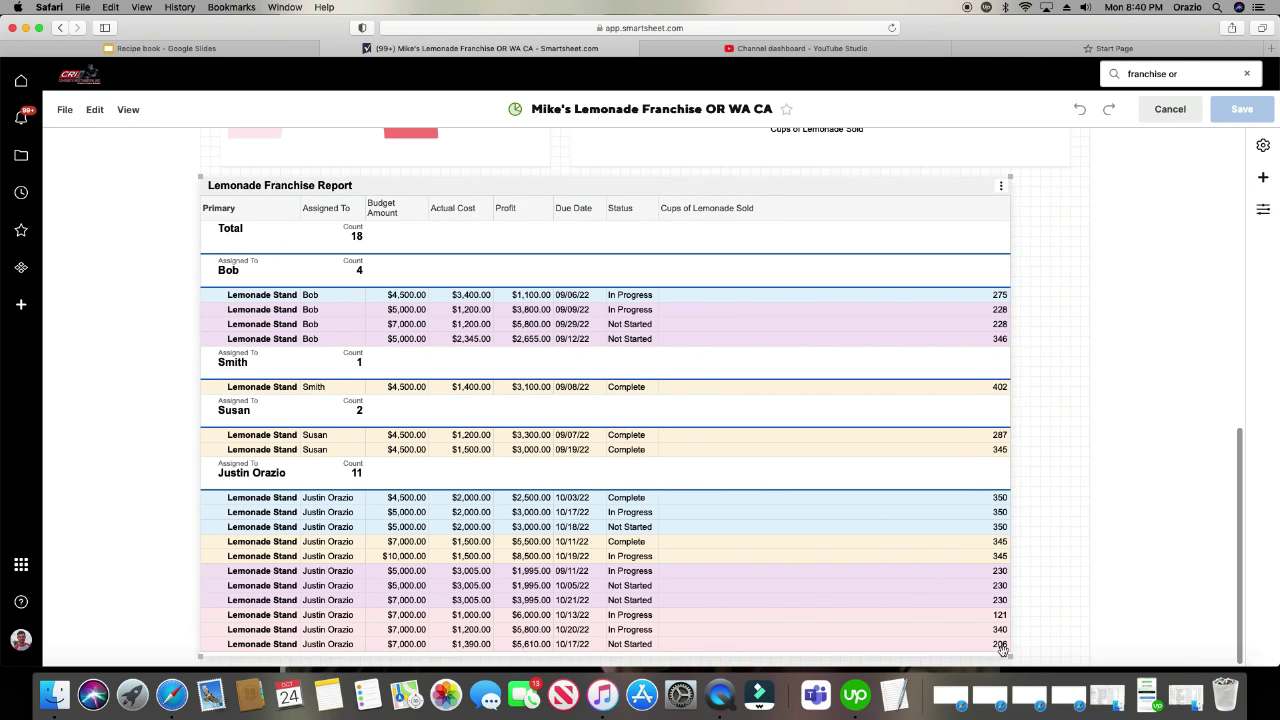
drag(1007, 655, 766, 632)
scroll(766, 632, up, 10)
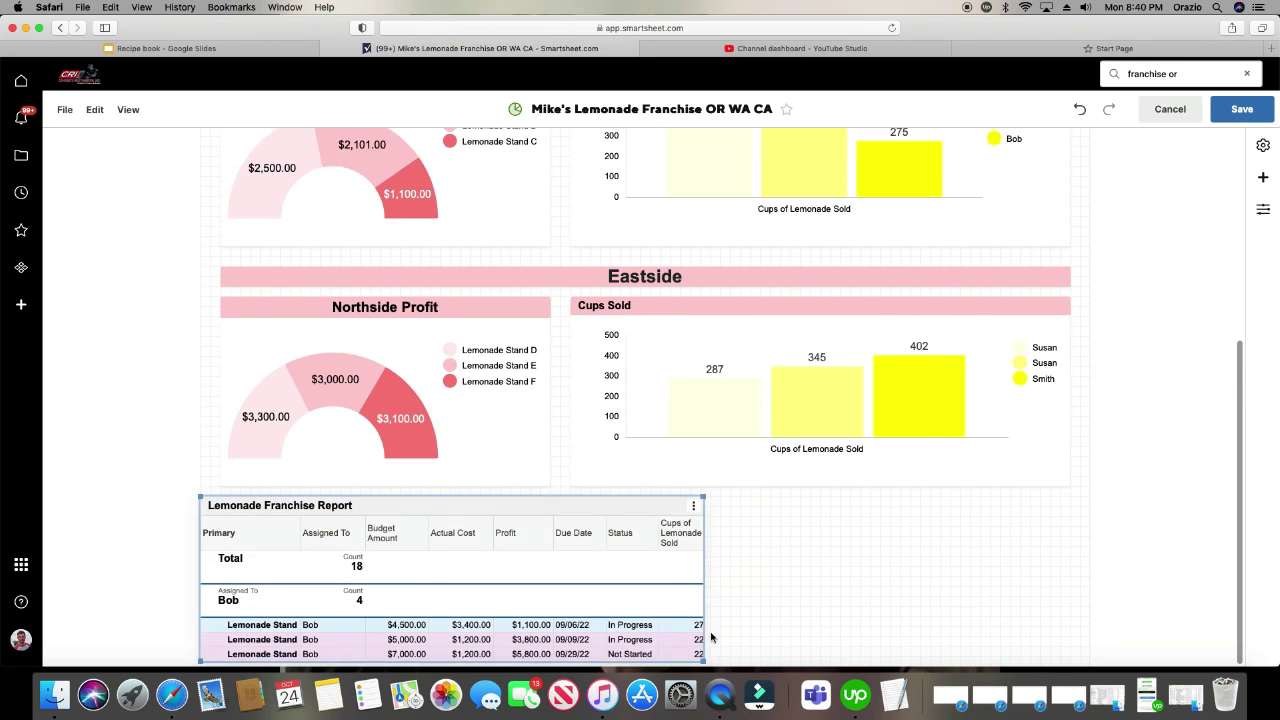
scroll(760, 598, up, 3)
scroll(760, 596, down, 7)
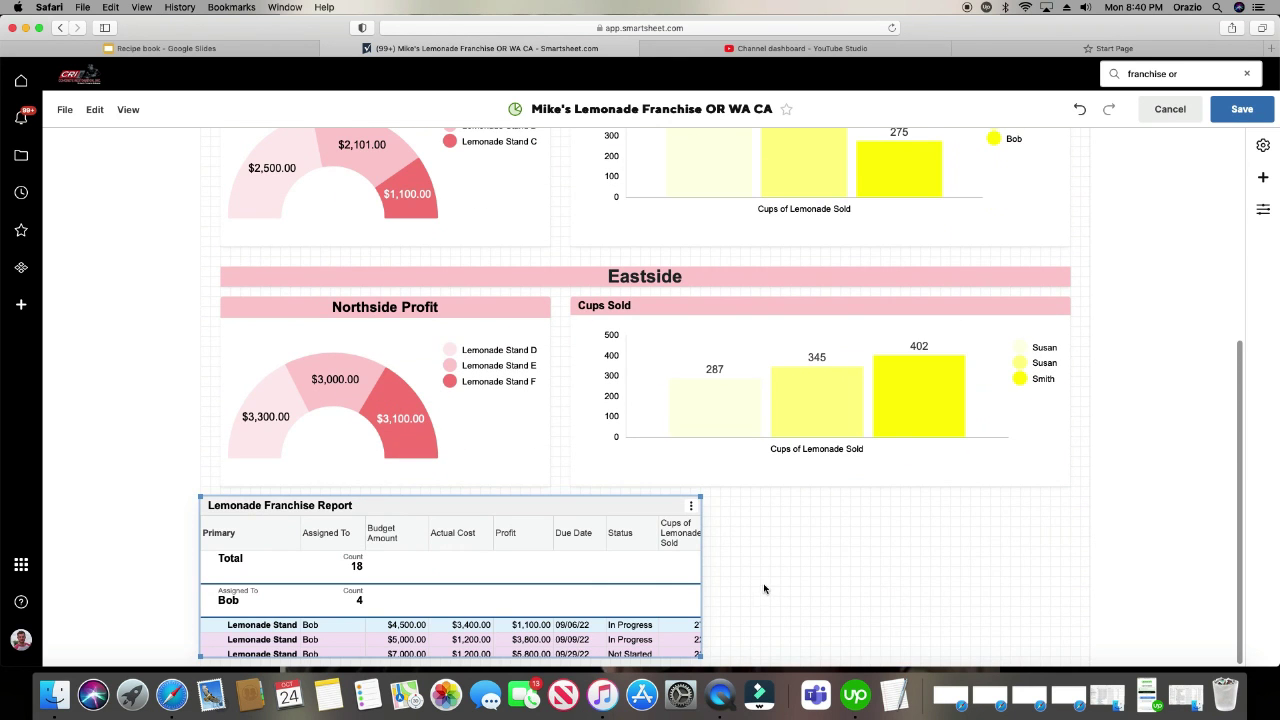
drag(706, 659, 721, 620)
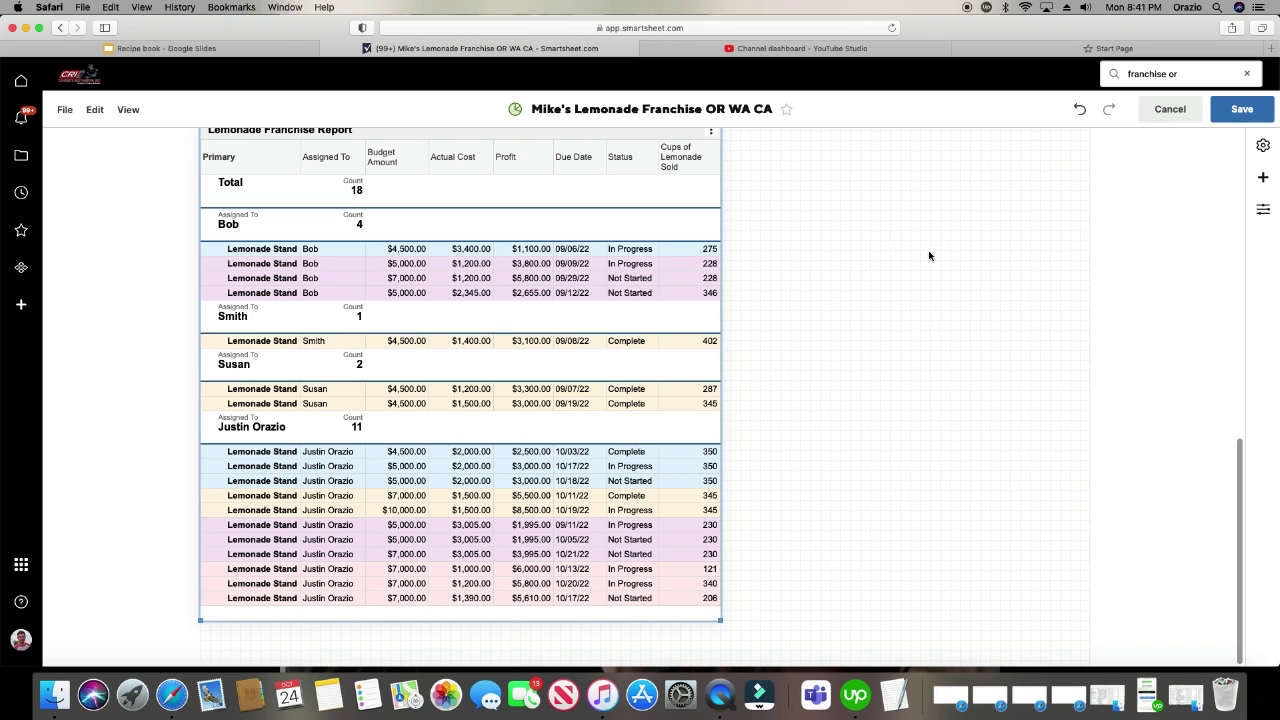
scroll(853, 249, up, 1)
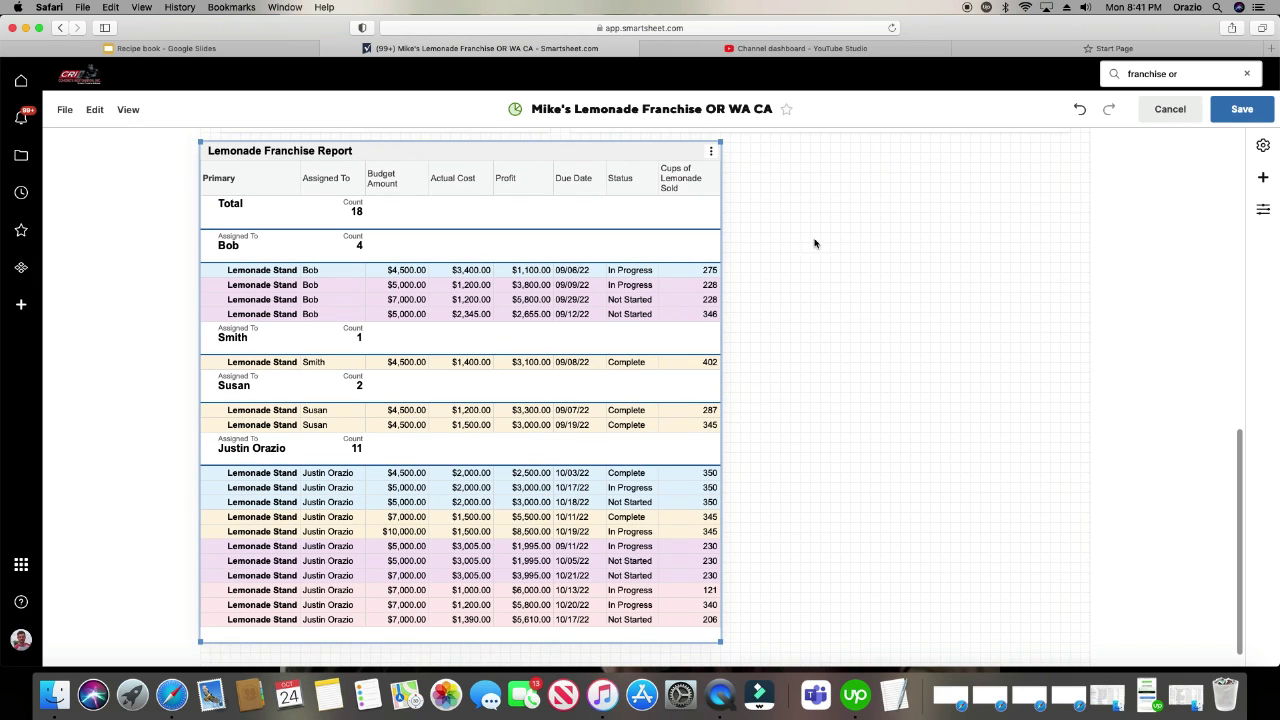
In the report widget's settings, turn on Remove Formatting and leave Collapse Grouped Report off
click(711, 153)
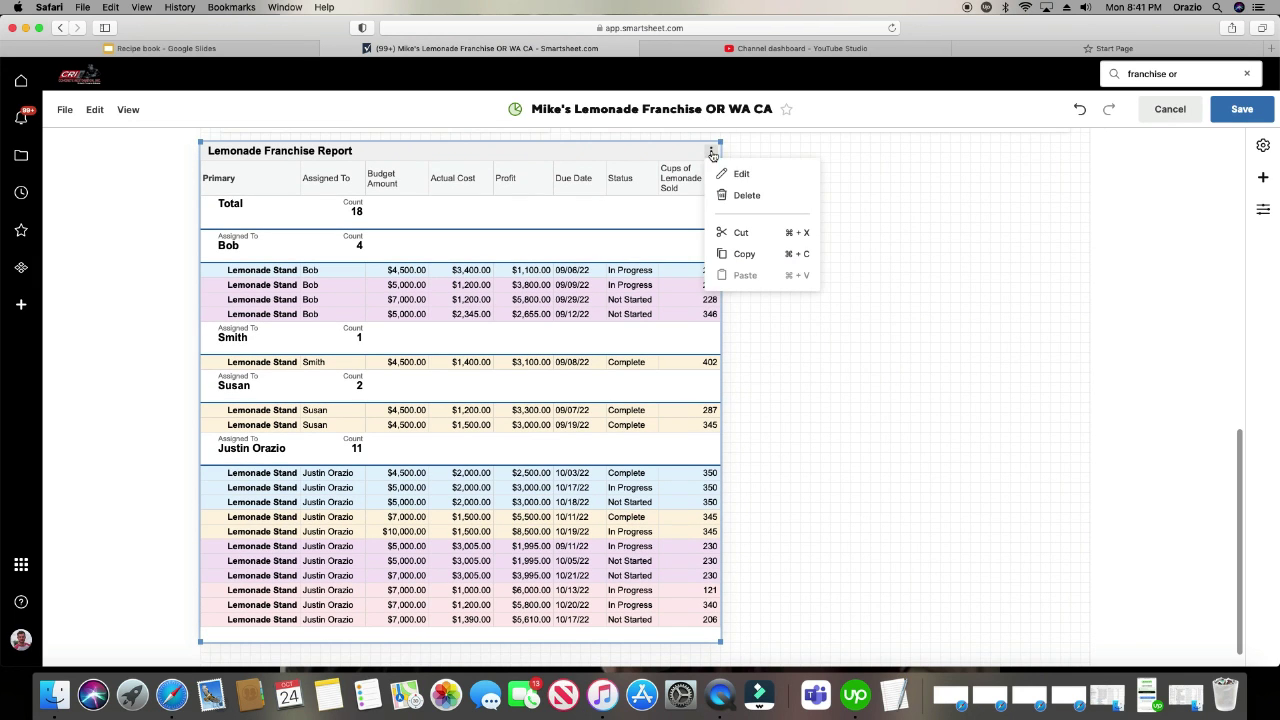
click(739, 174)
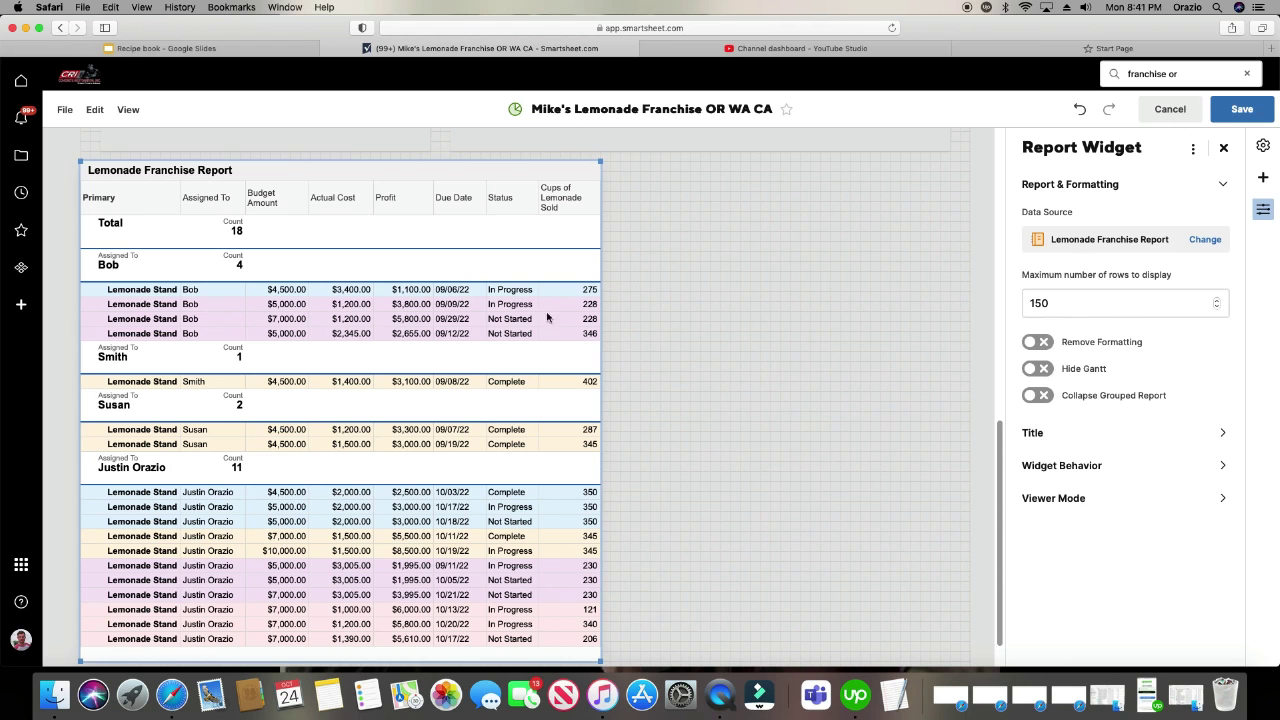
click(1037, 342)
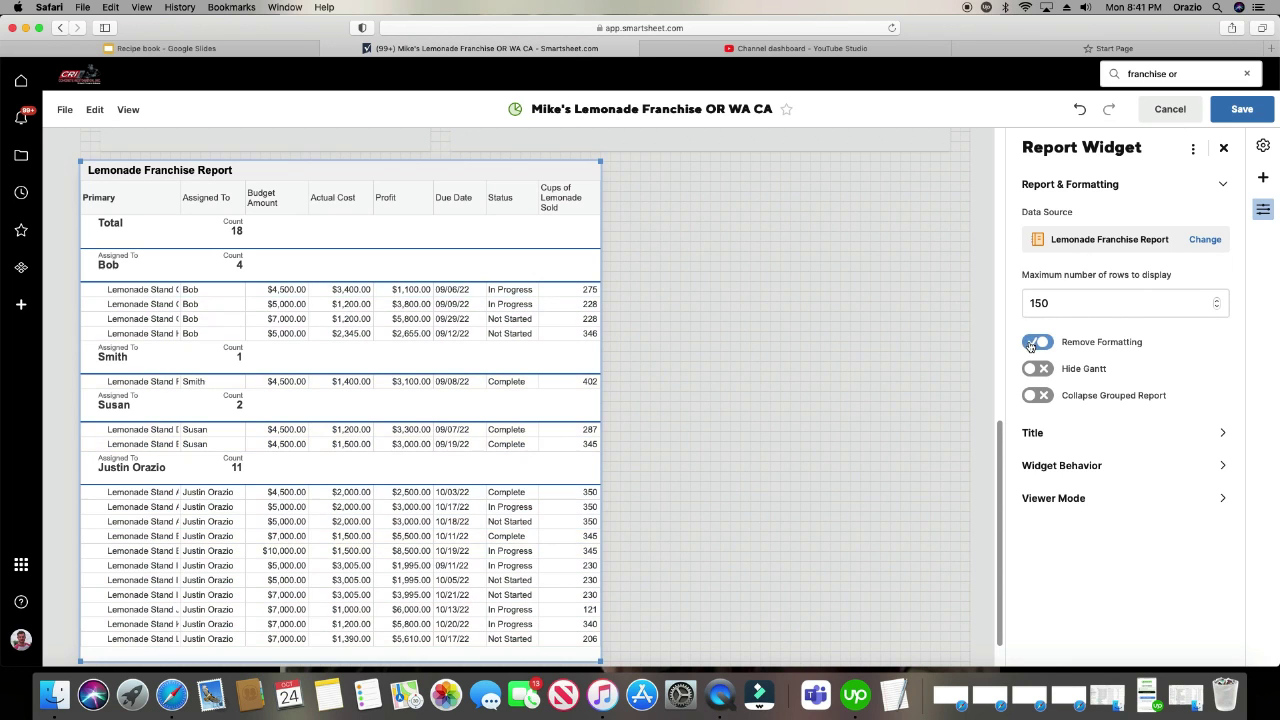
click(1035, 398)
click(1035, 398)
click(1035, 398)
click(1035, 398)
Center the widget's 'Lemonade Franchise Report' title and fill its banner red
click(1032, 434)
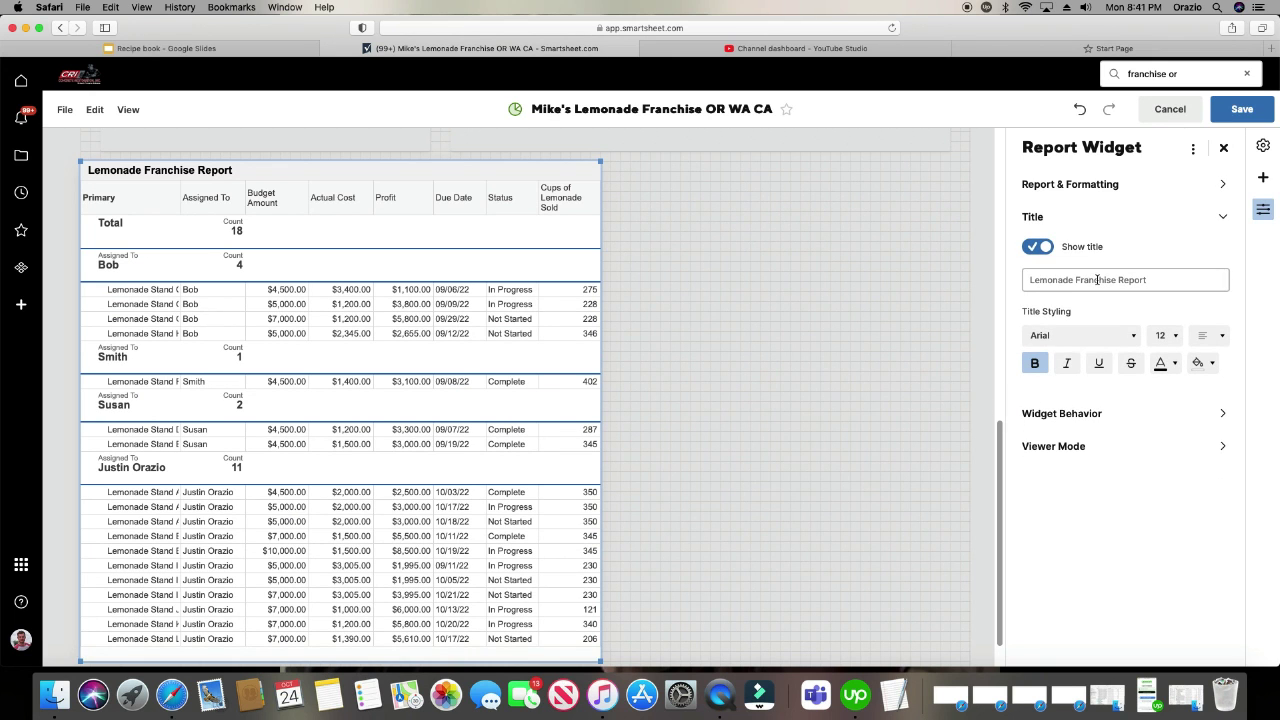
click(1097, 280)
click(1210, 335)
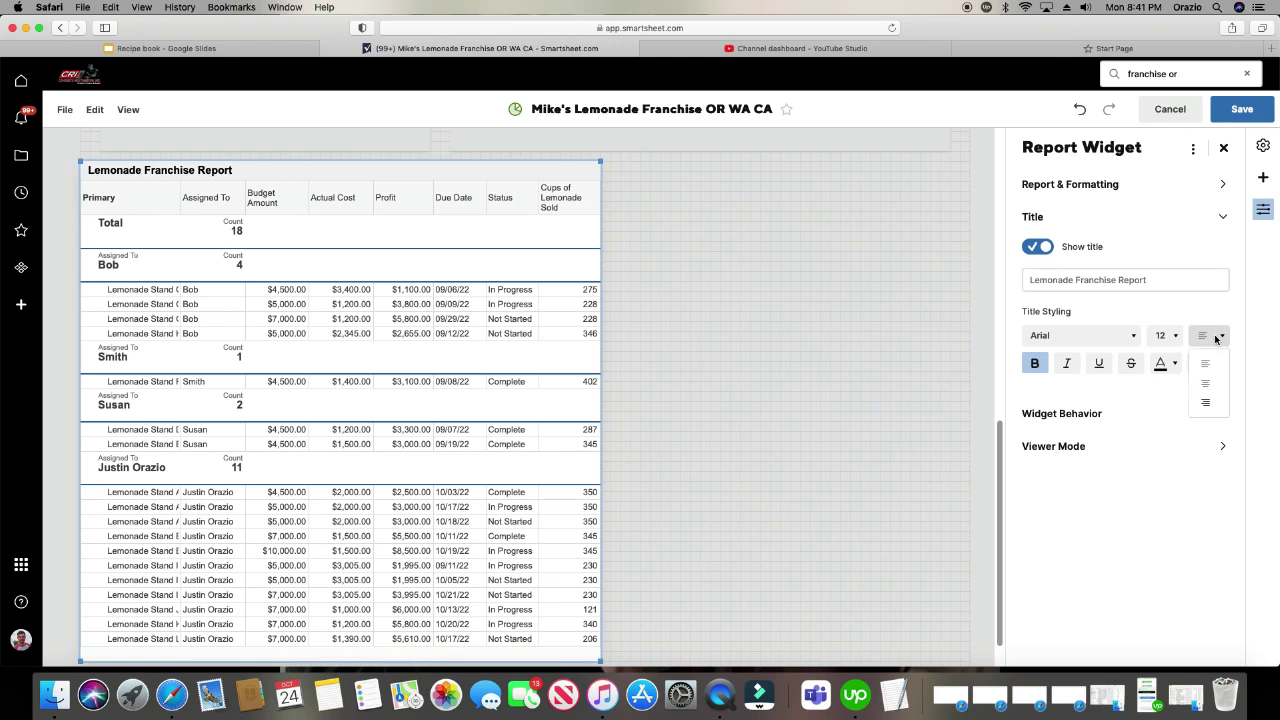
click(1205, 380)
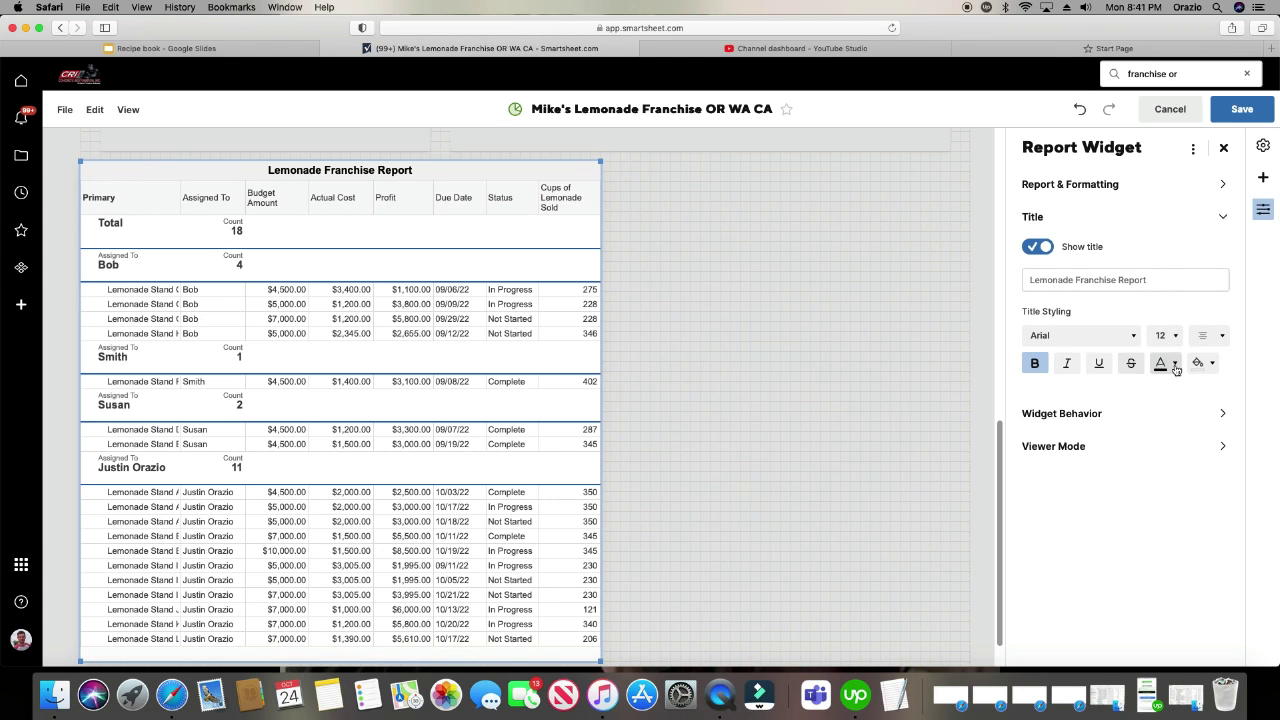
click(1203, 363)
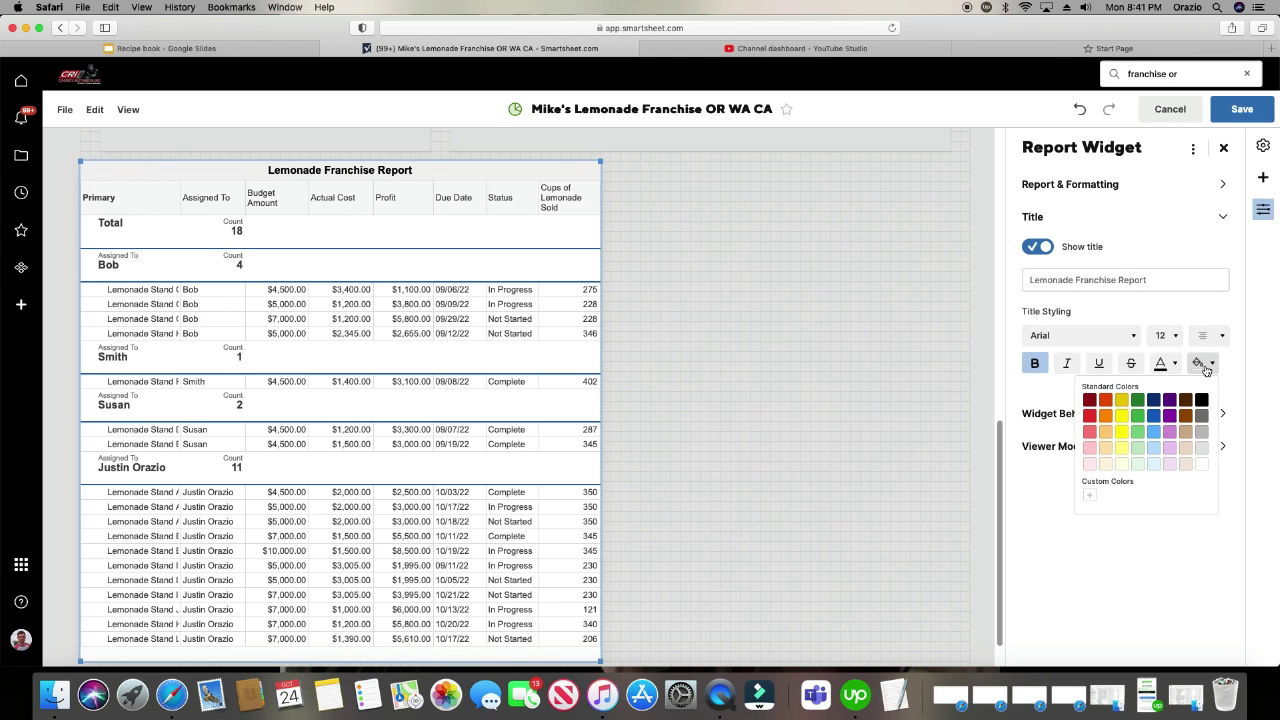
click(1089, 433)
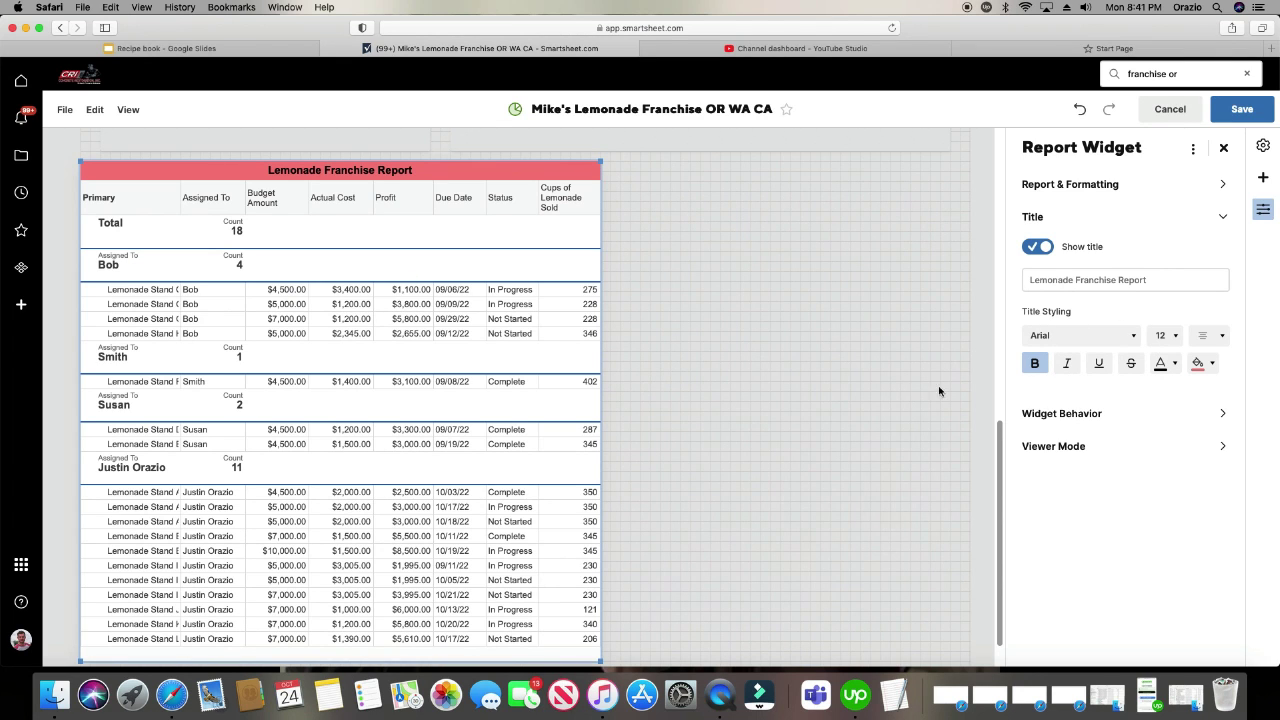
Keep the widget's click behavior set to 'Open the data source'
click(1058, 414)
click(1058, 316)
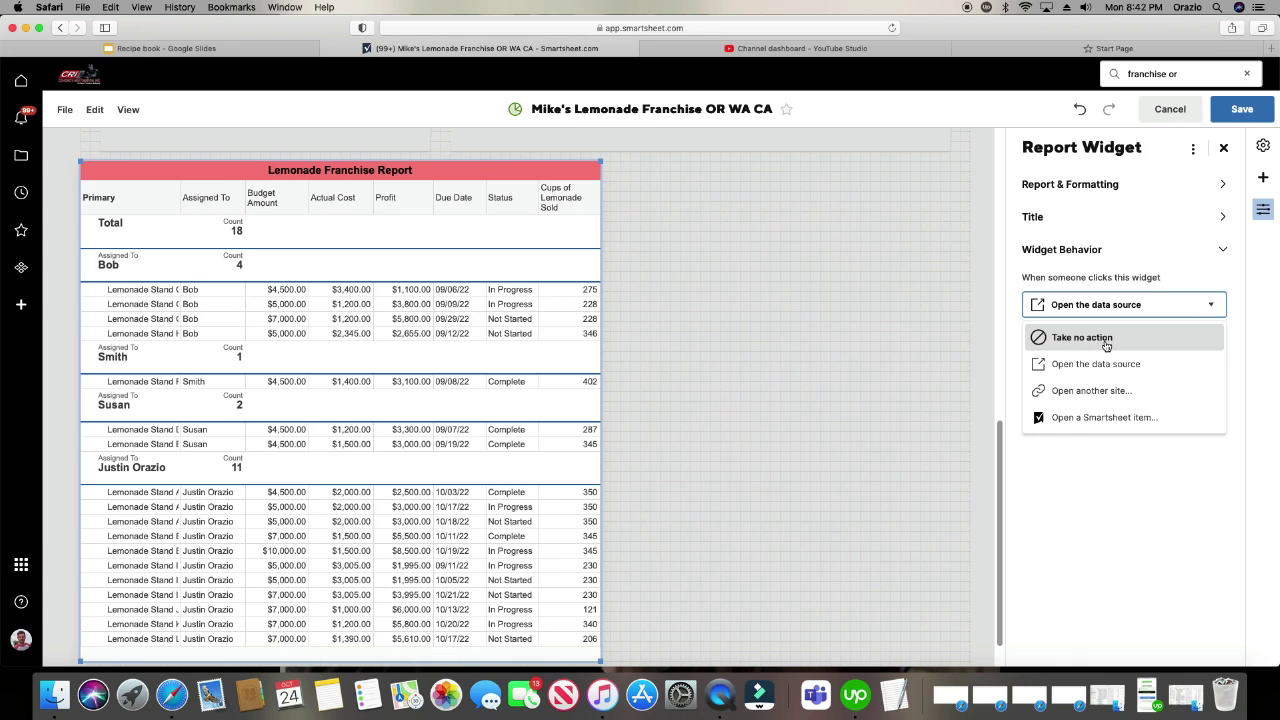
click(1033, 468)
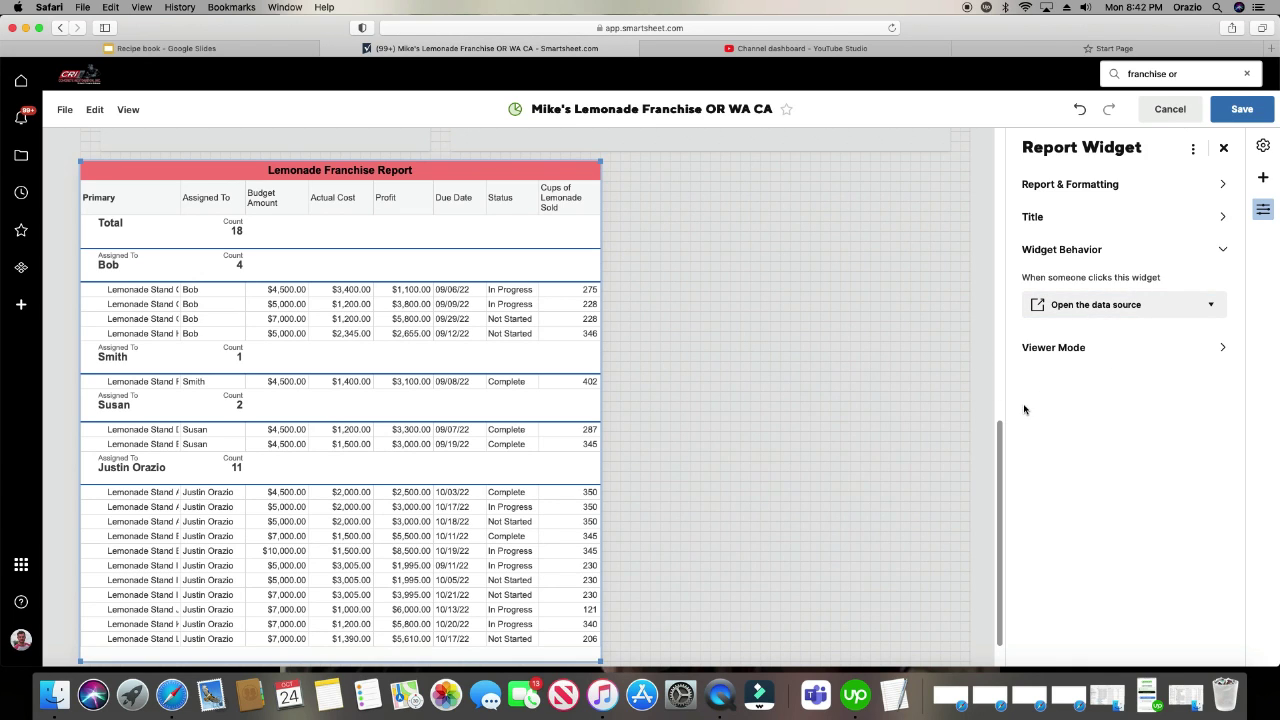
click(1057, 349)
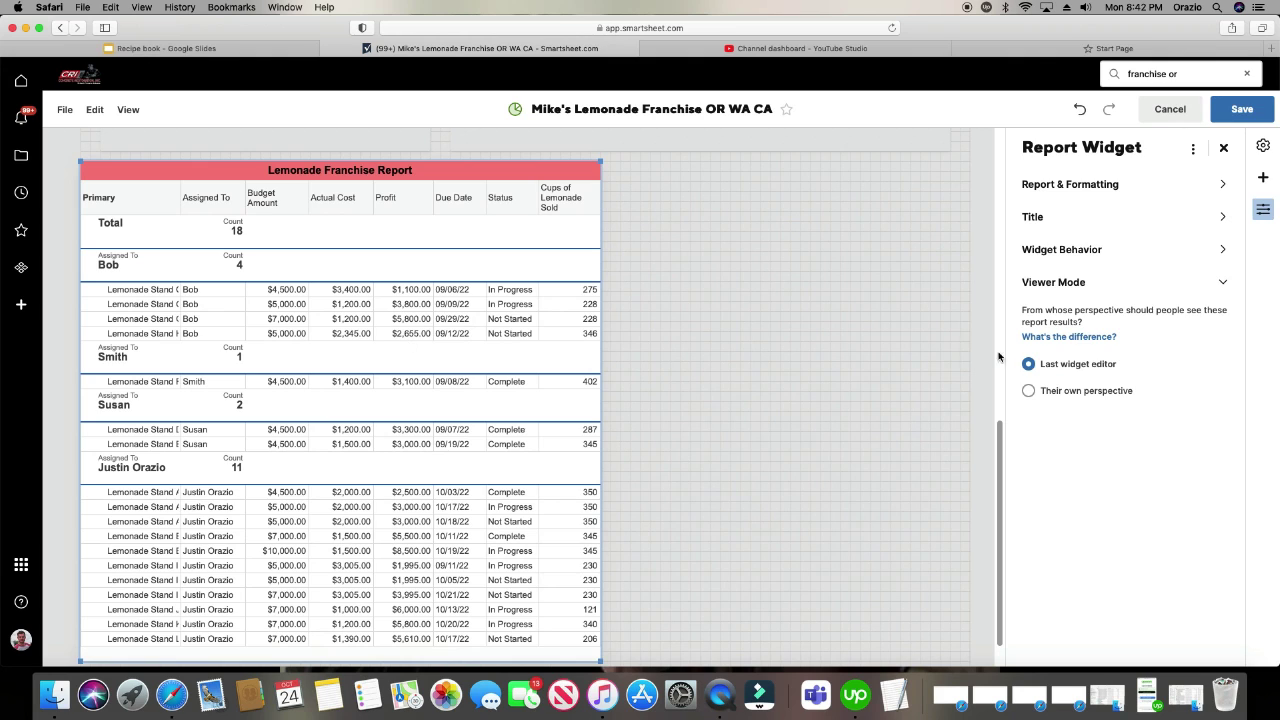
Set the widget's Viewer Mode to 'Last widget editor' and save the dashboard
click(1029, 366)
click(1036, 365)
click(1218, 119)
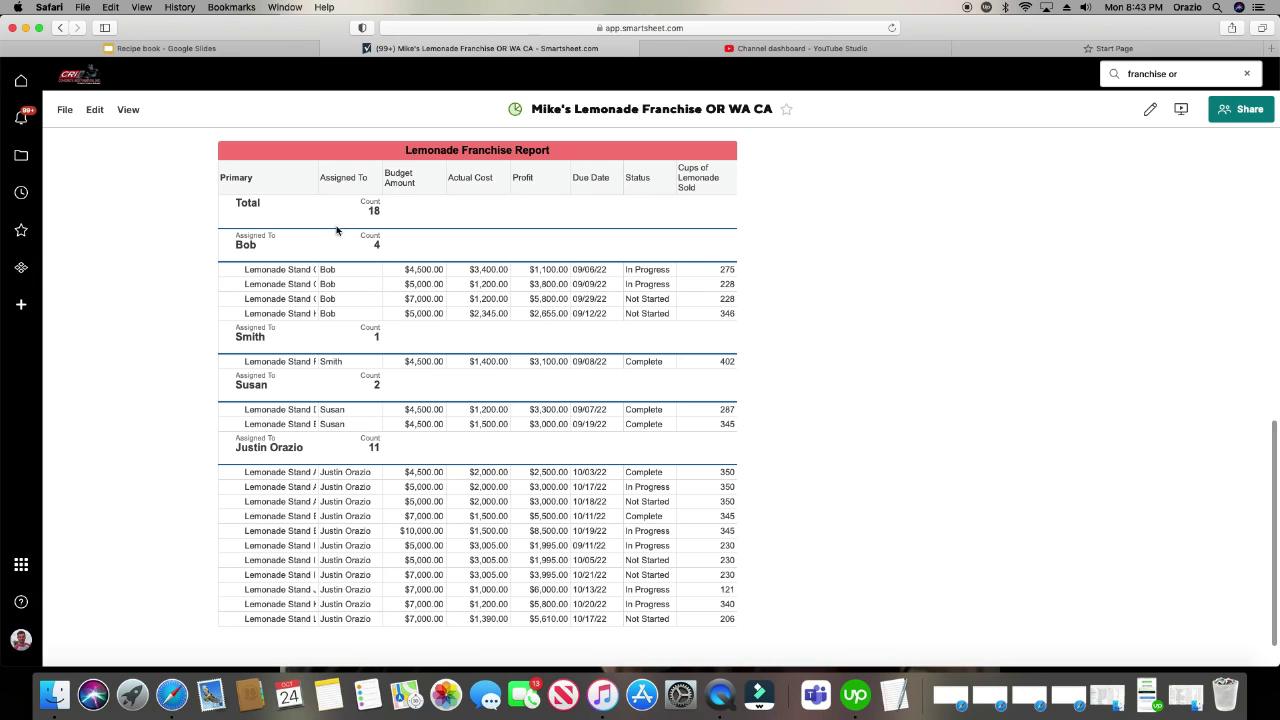
Open Mike's Lemonade Stand Franchise OR from Recents and show its Sheet Summary panel
click(22, 192)
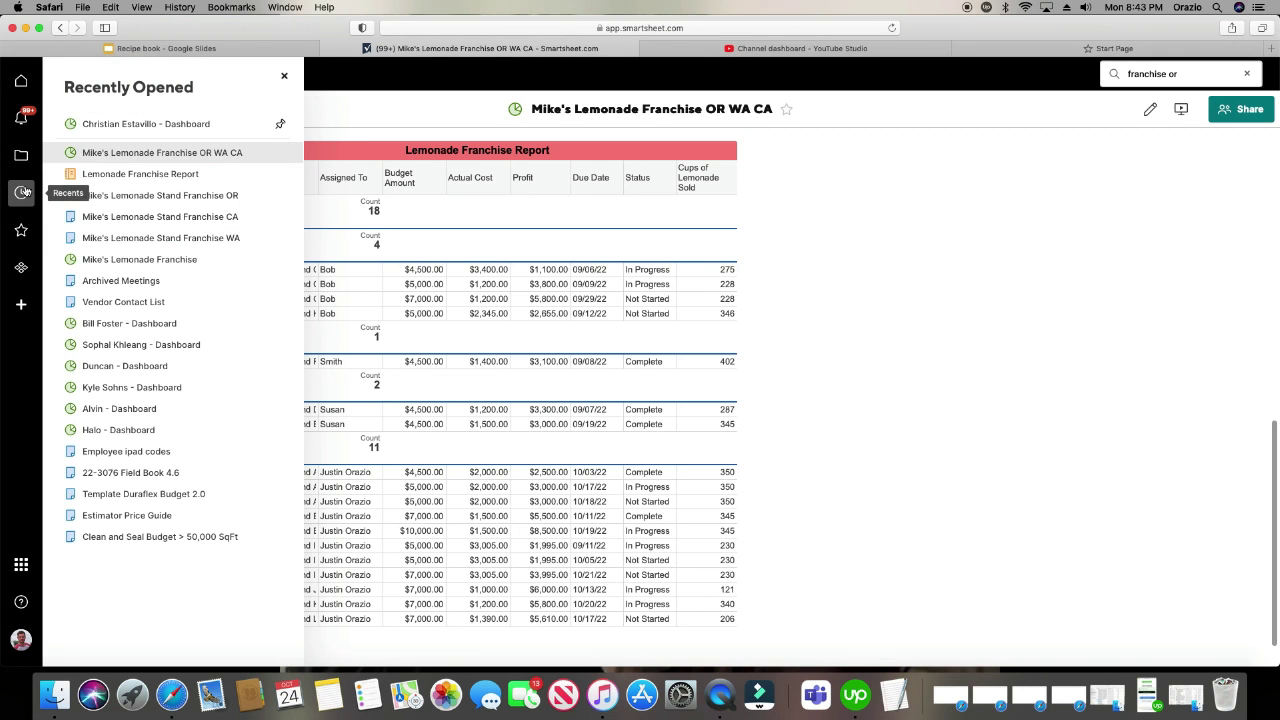
click(224, 196)
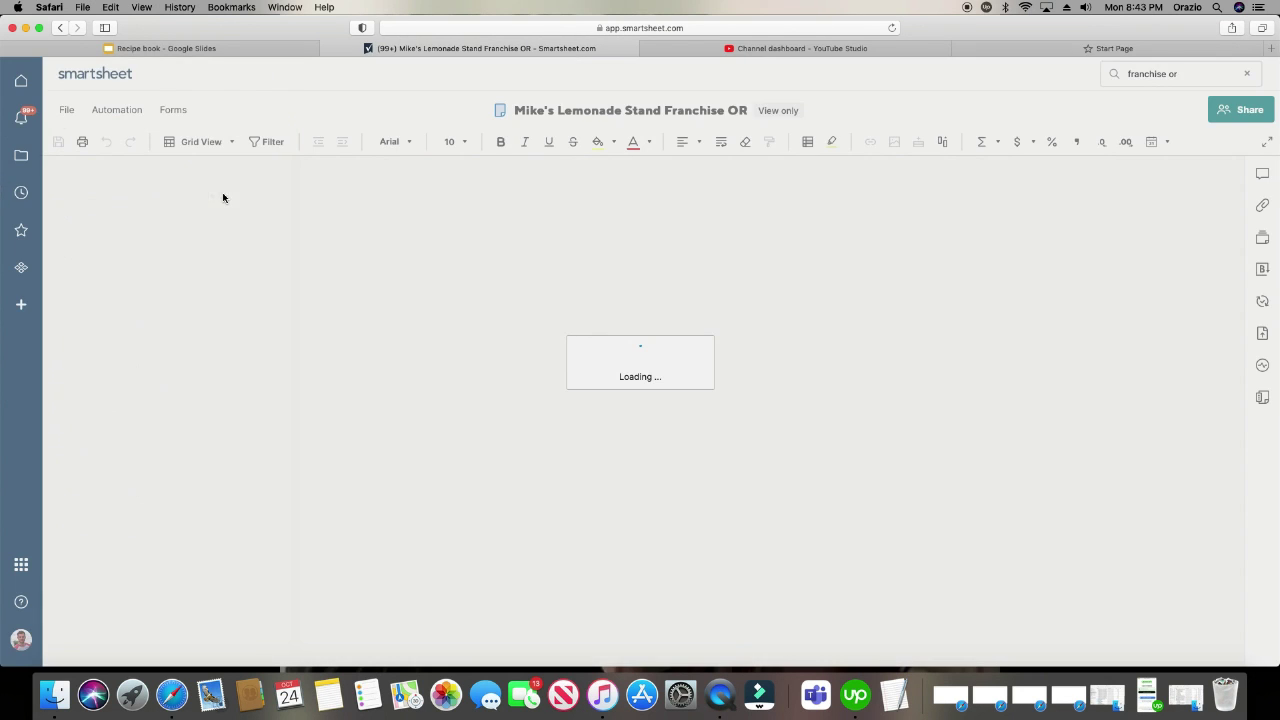
click(1263, 398)
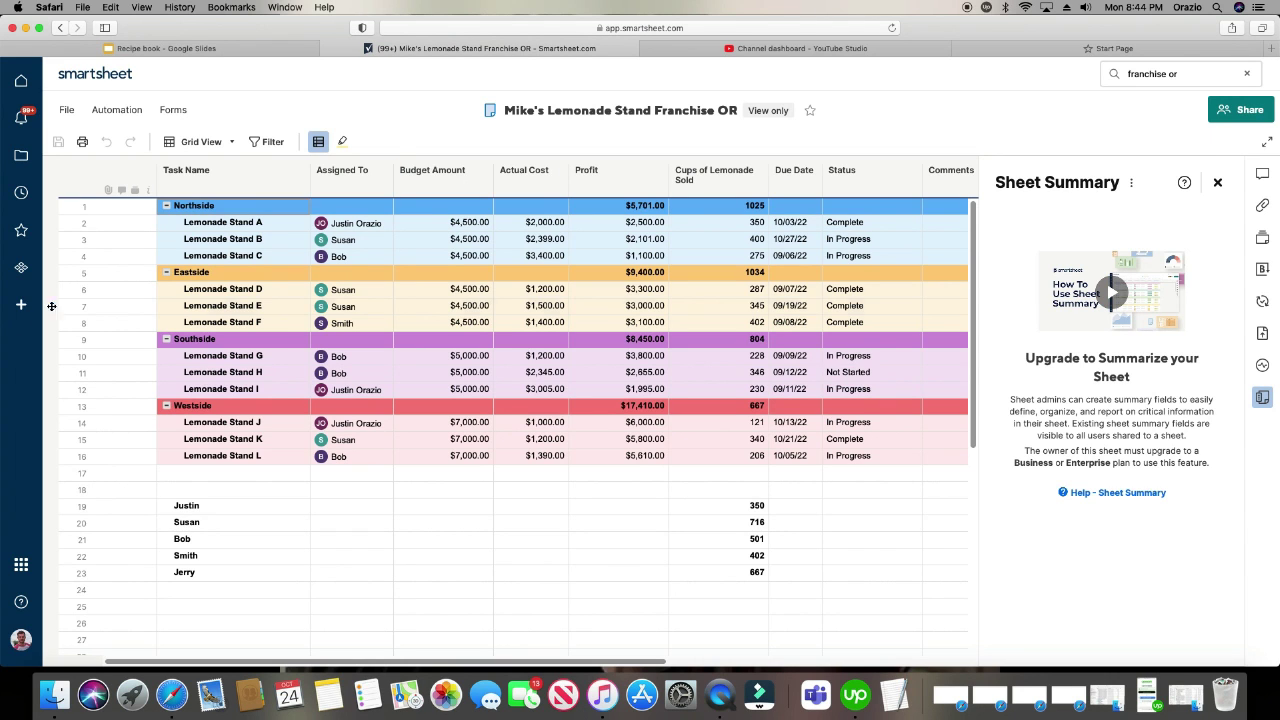
click(21, 305)
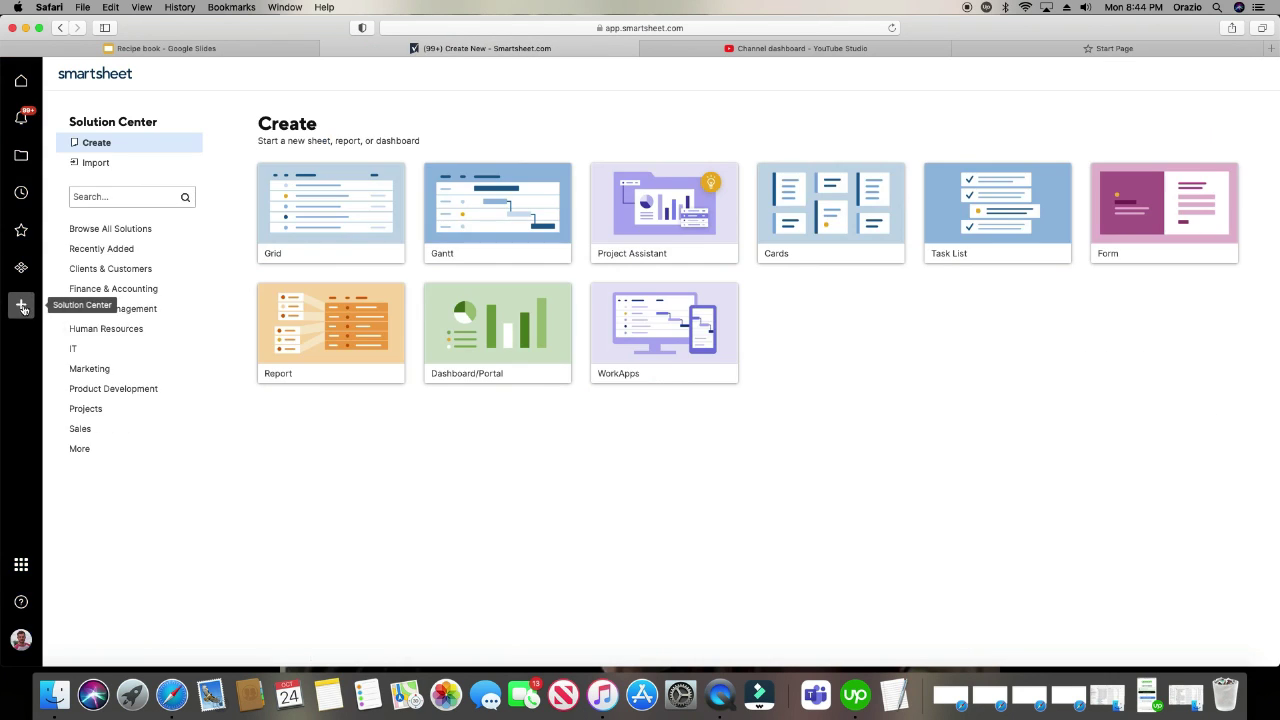
click(316, 339)
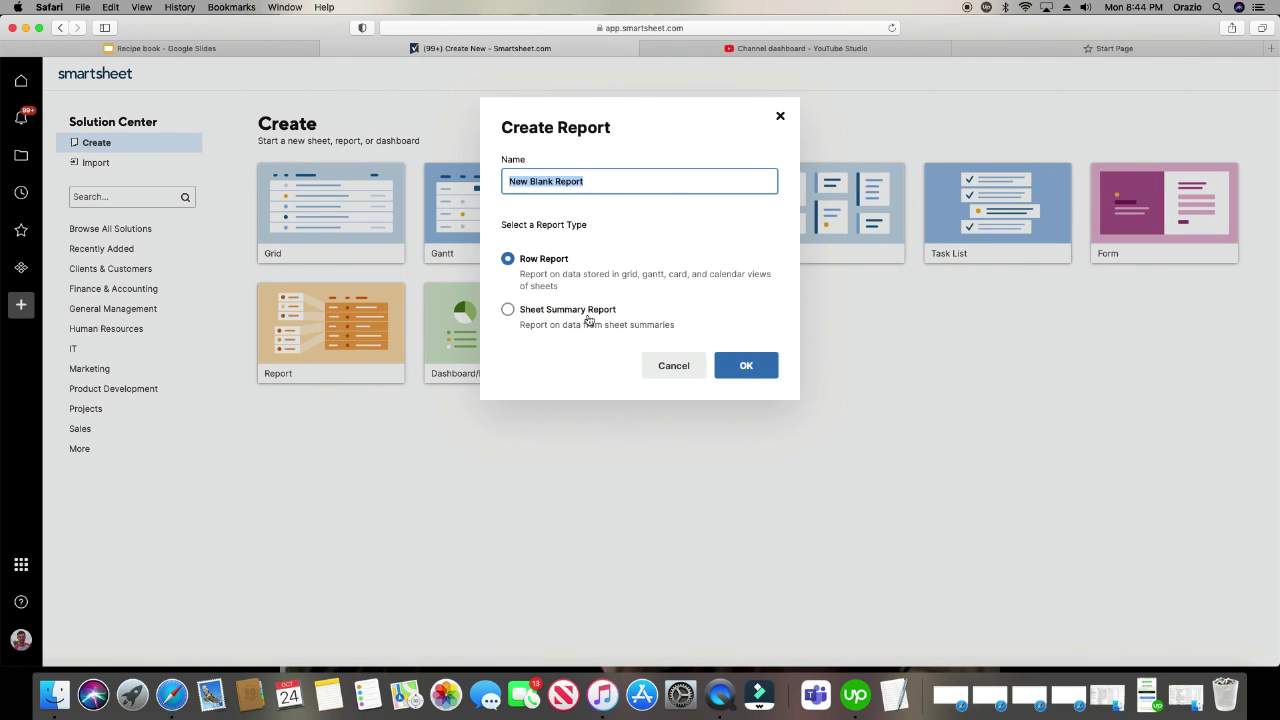
click(780, 116)
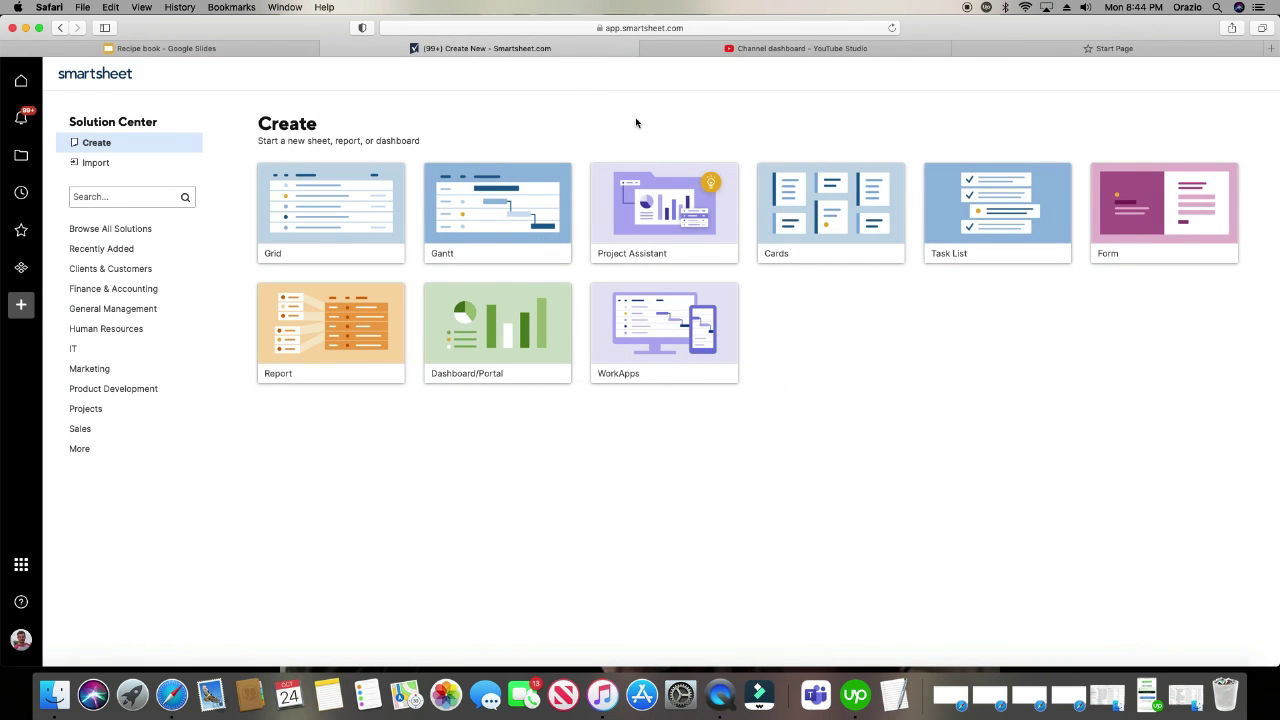
click(59, 29)
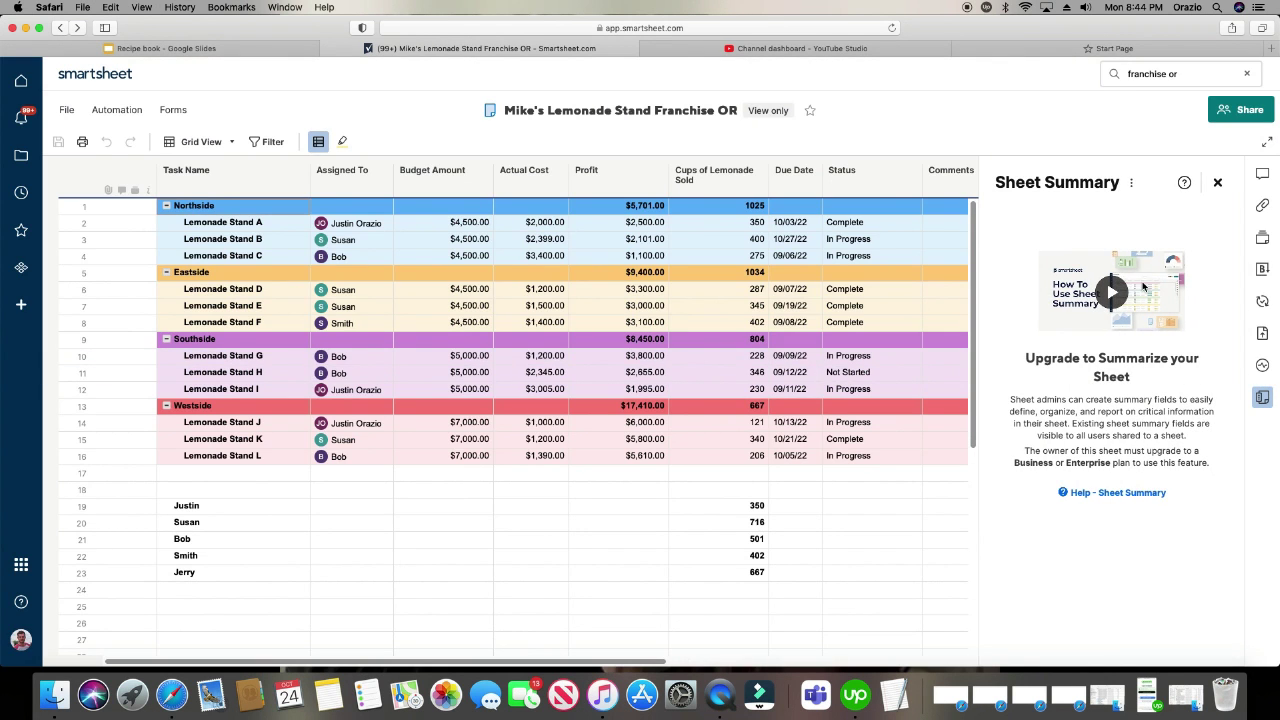